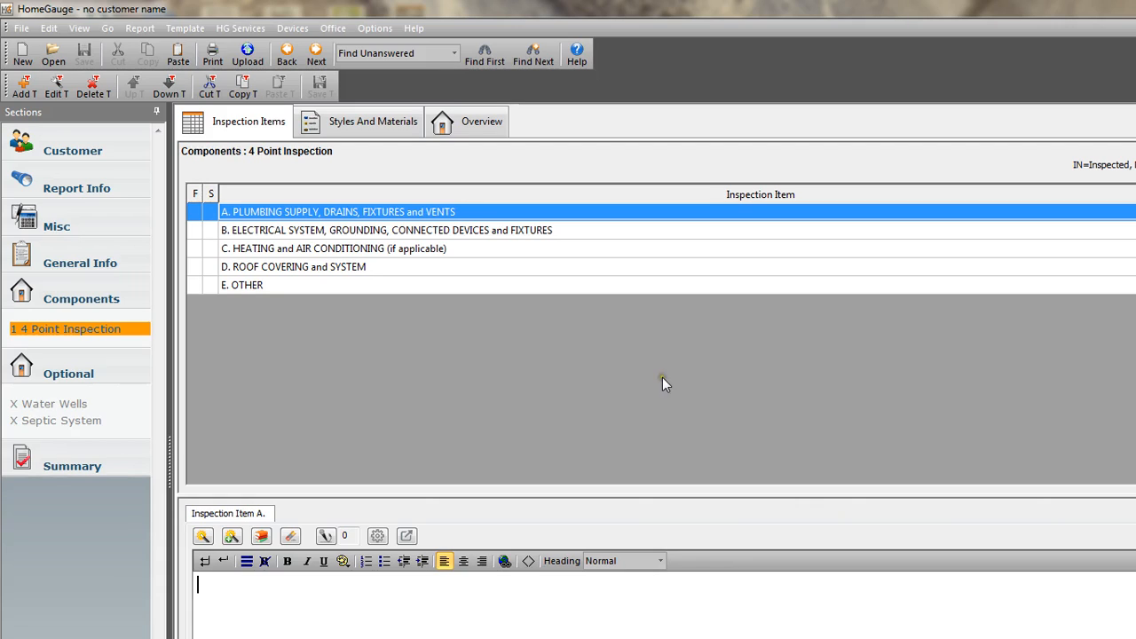
Open the template's default column headers for all sections and delete the IN (Inspected) column.
click(184, 28)
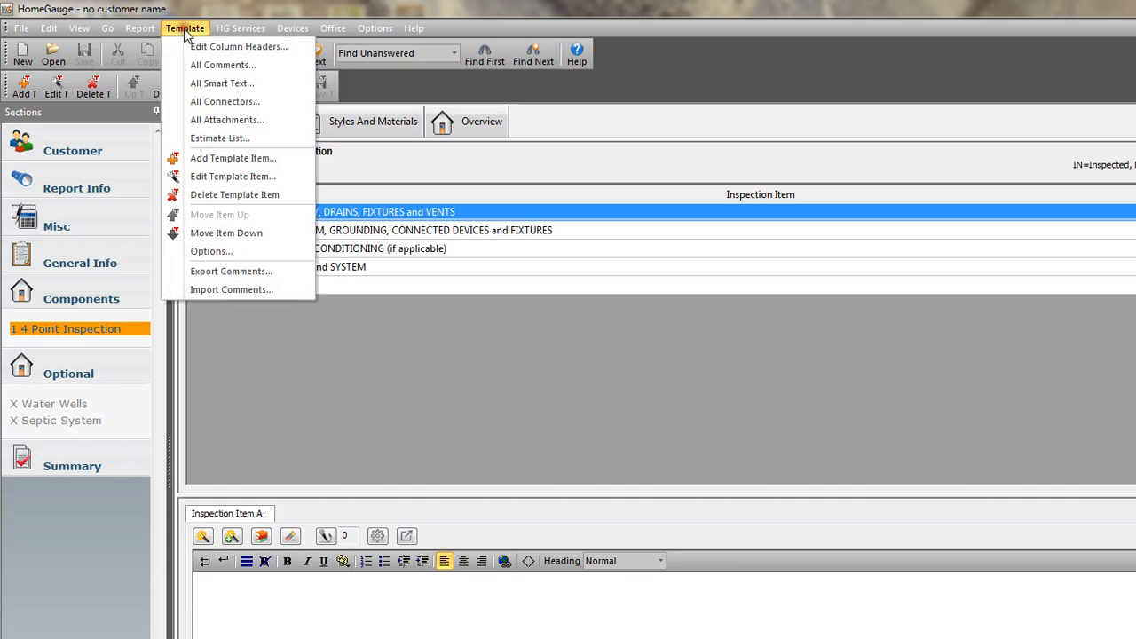
click(218, 46)
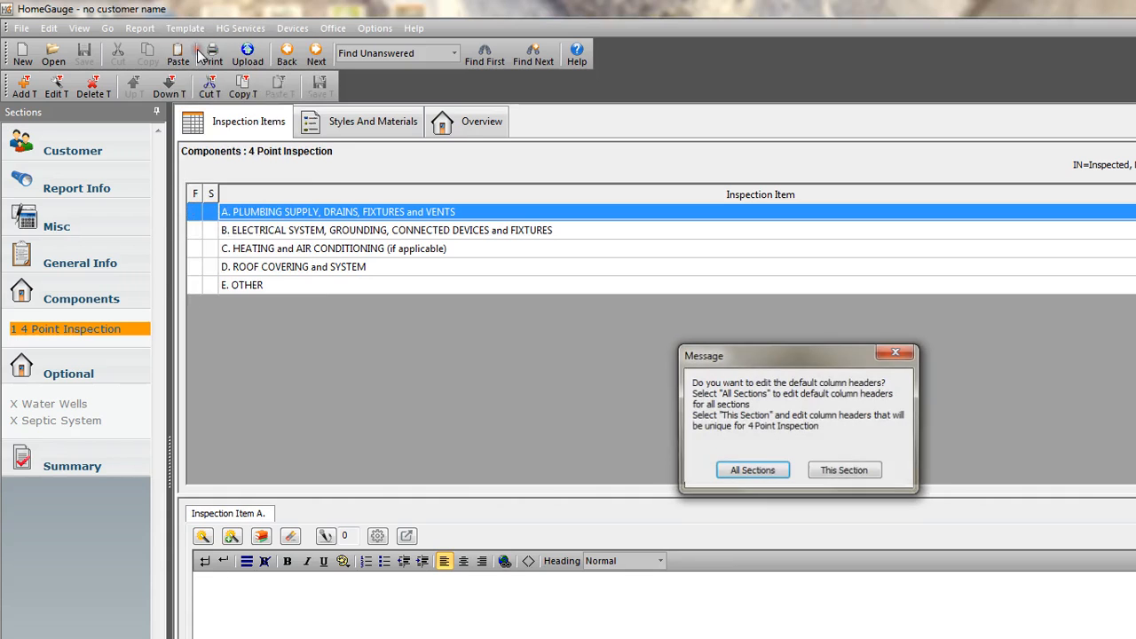
click(737, 471)
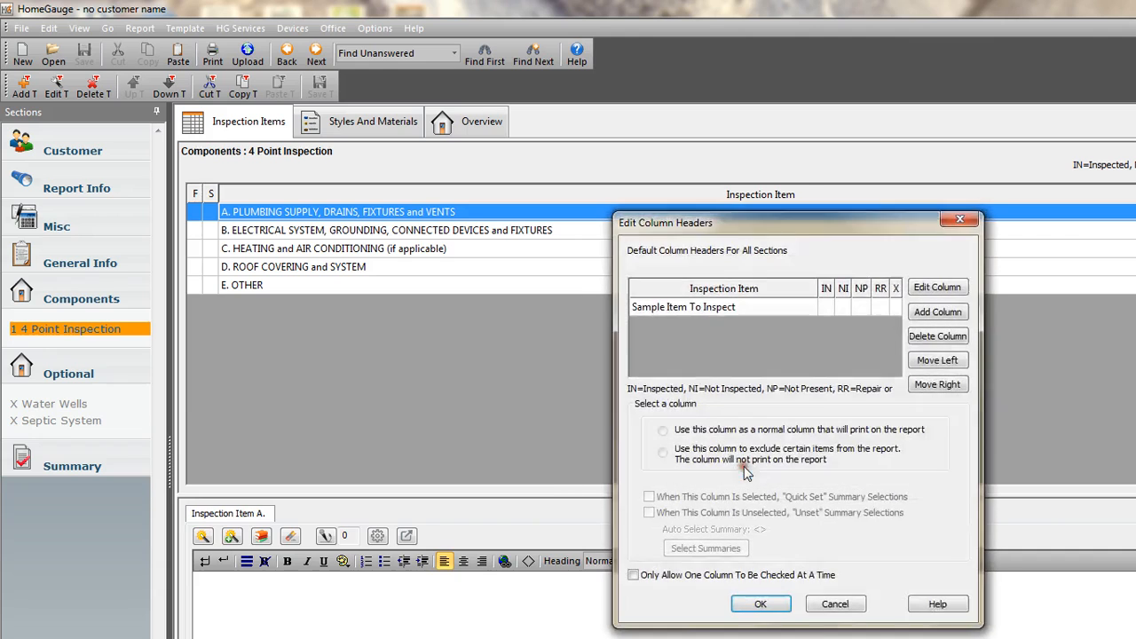
click(825, 306)
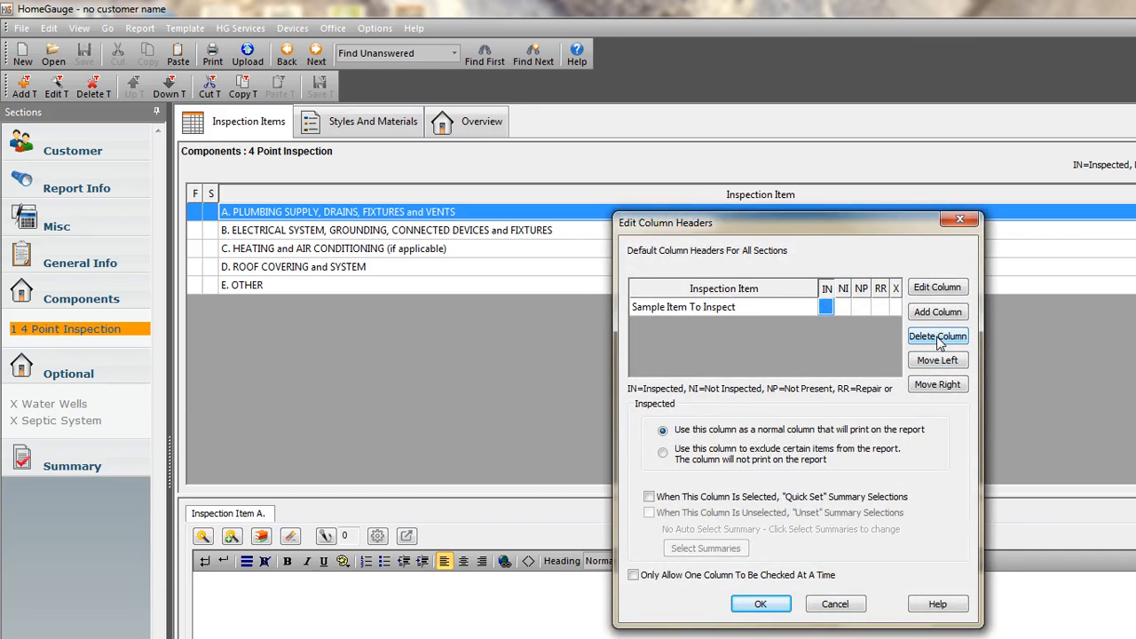
click(935, 337)
click(821, 462)
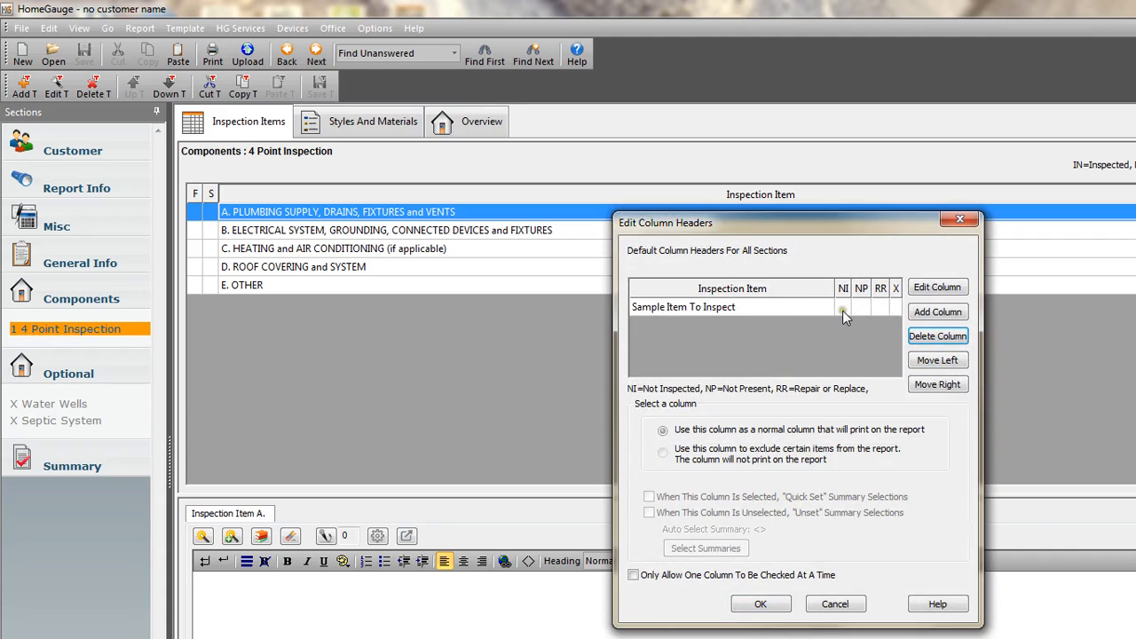
Delete the NI (Not Inspected) and NP (Not Present) columns from the default column headers.
click(938, 337)
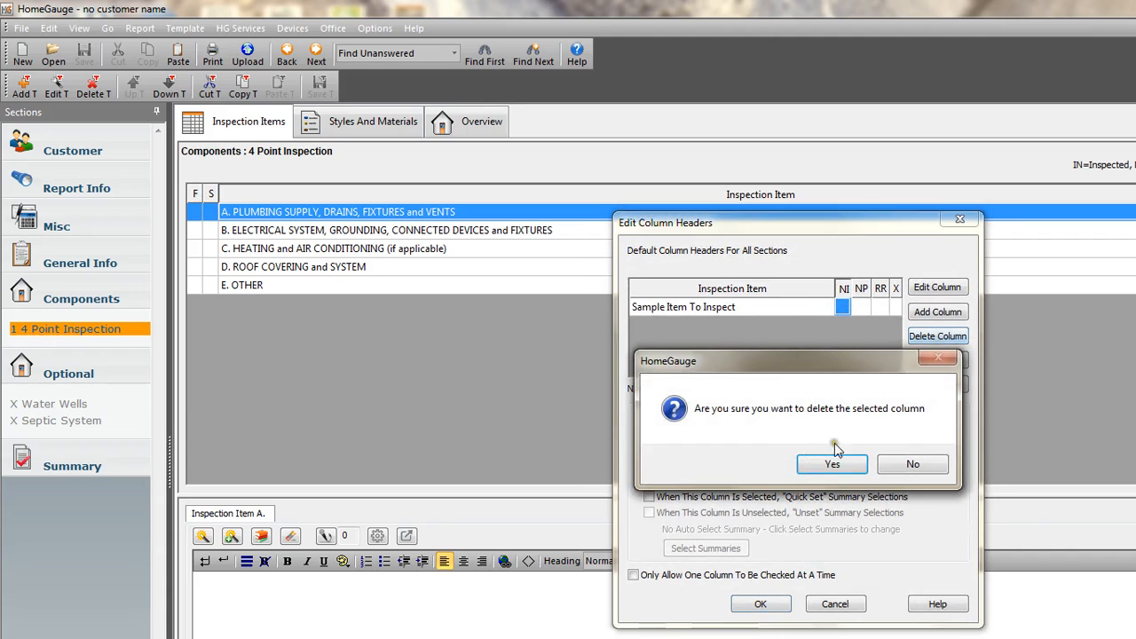
click(831, 460)
click(938, 337)
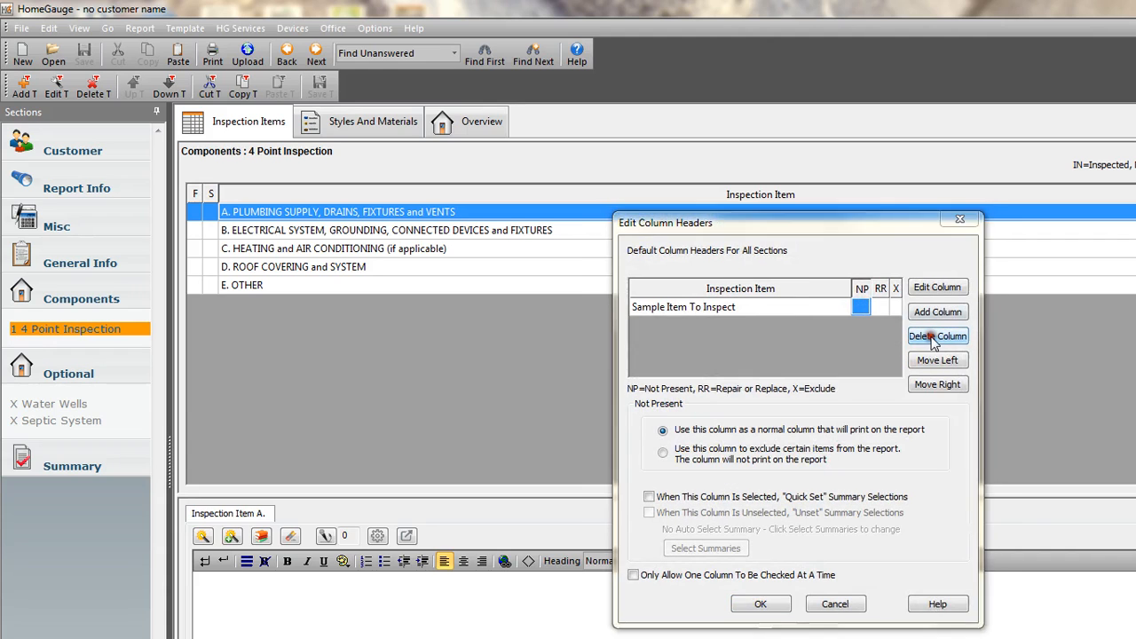
click(832, 462)
Delete the RR (Repair or Replace) default column, then apply the header changes and save the template.
click(879, 307)
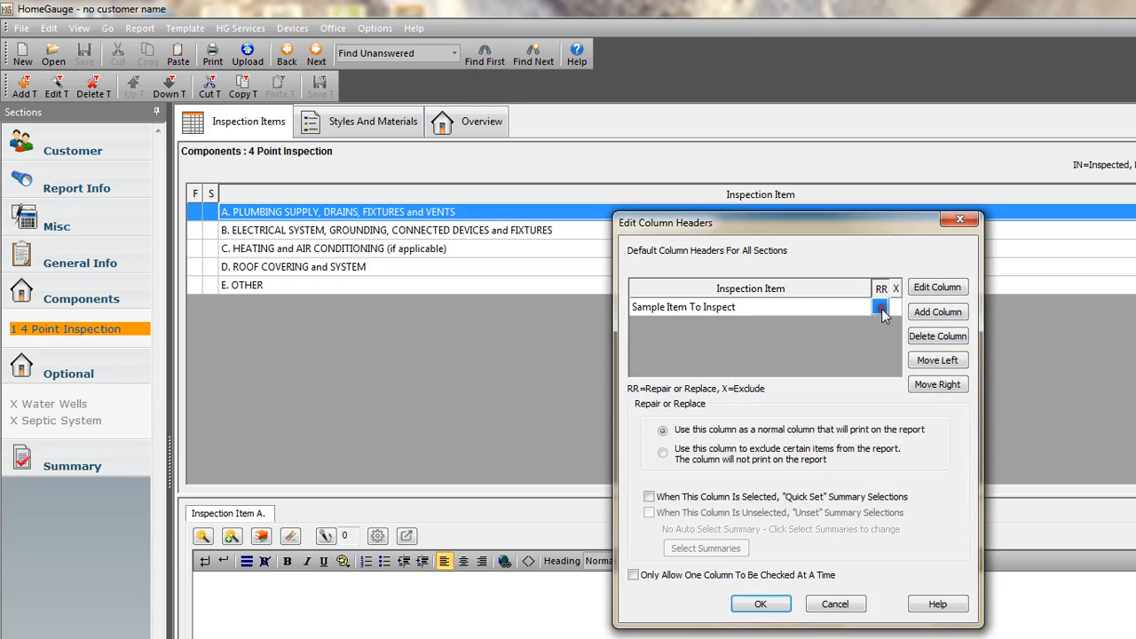
click(937, 336)
click(825, 463)
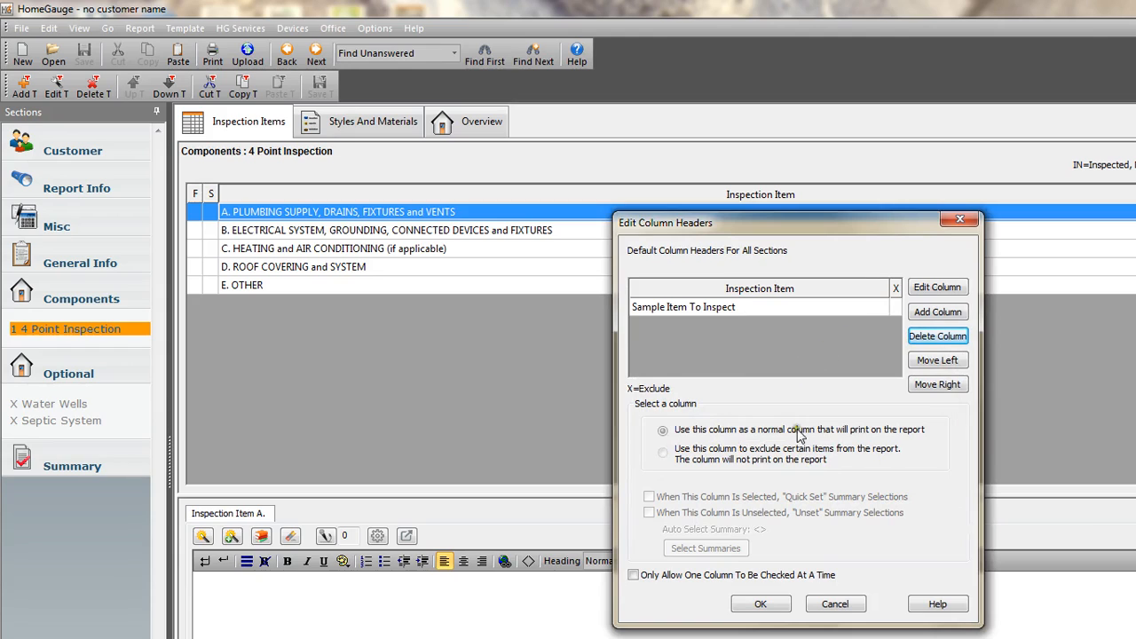
click(760, 603)
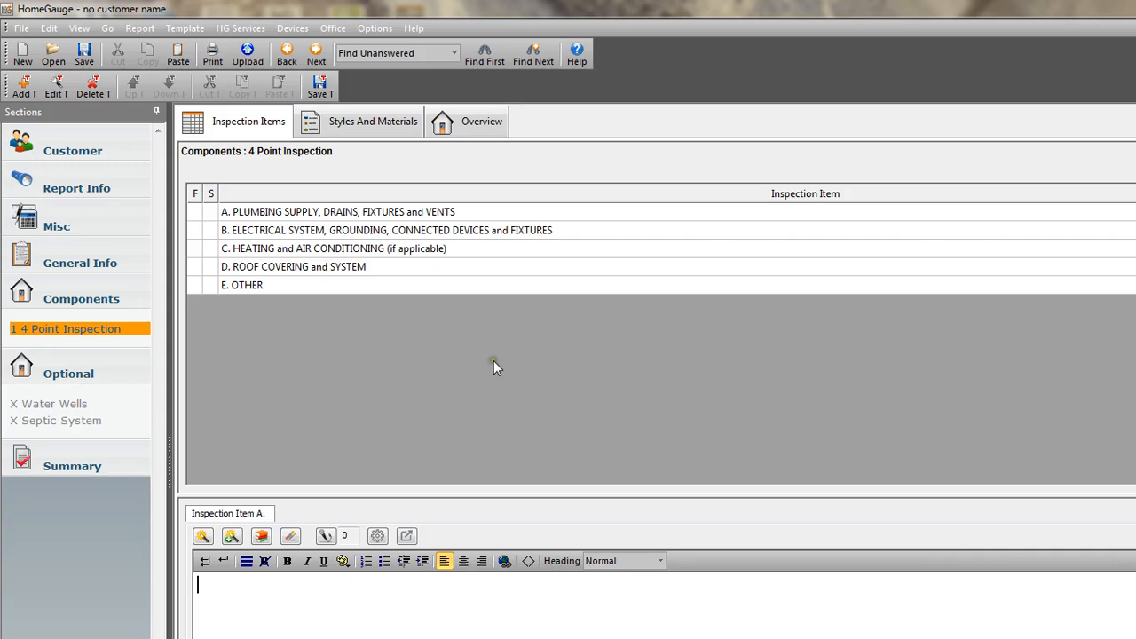
click(321, 87)
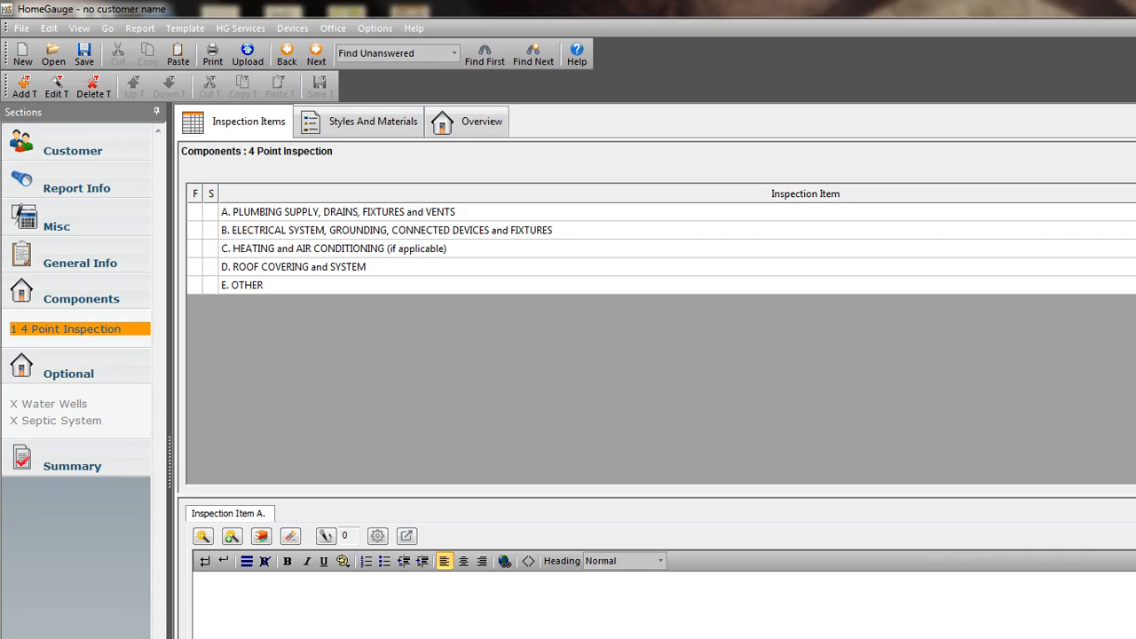
Add a summary to the template named "Inspected" with the abbreviation IN and black as its comment color.
click(68, 462)
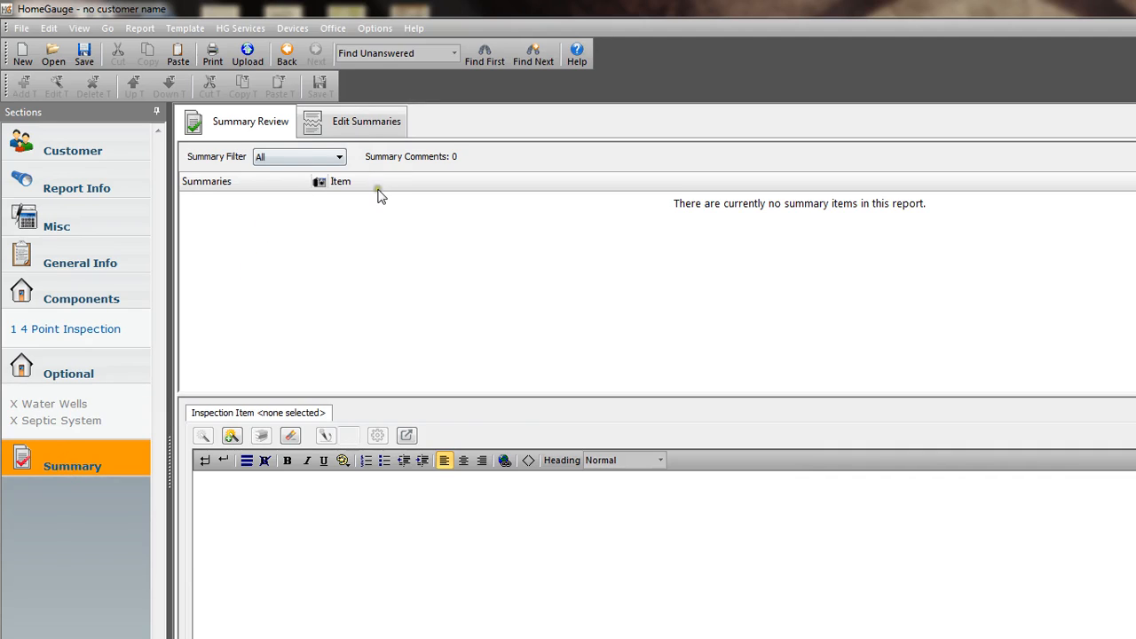
click(351, 126)
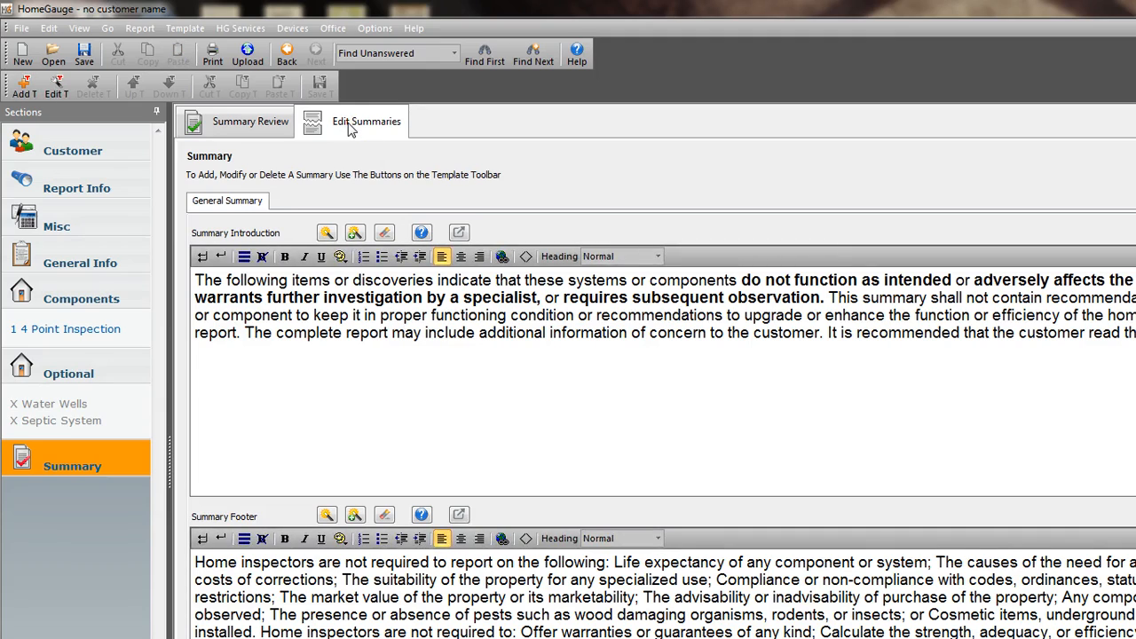
click(237, 199)
click(24, 88)
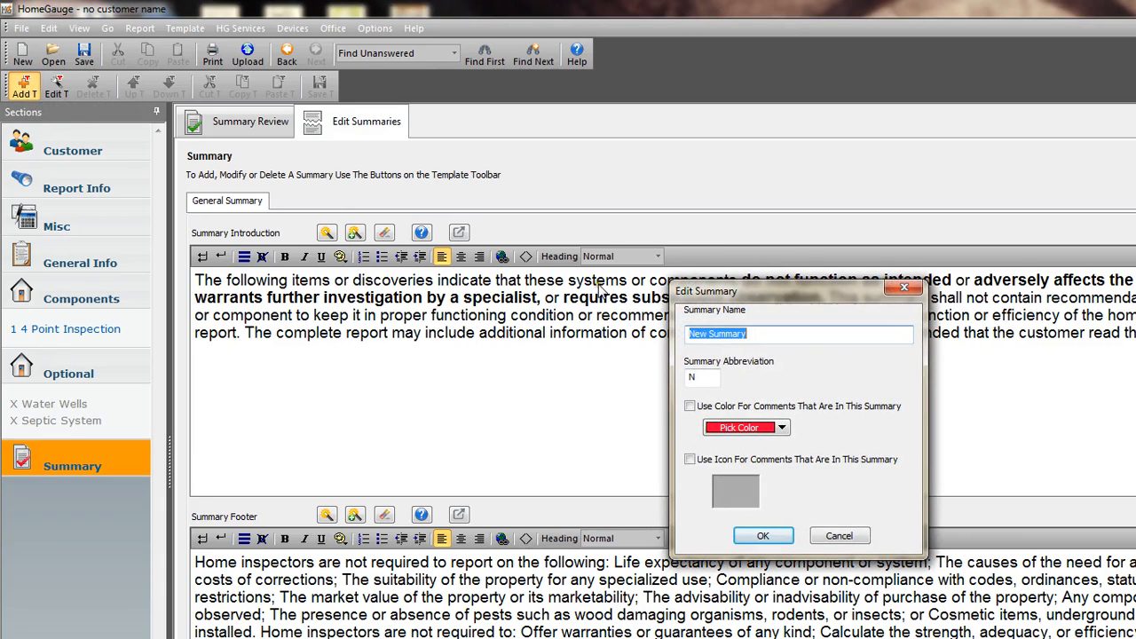
text(I)
double_click(692, 377)
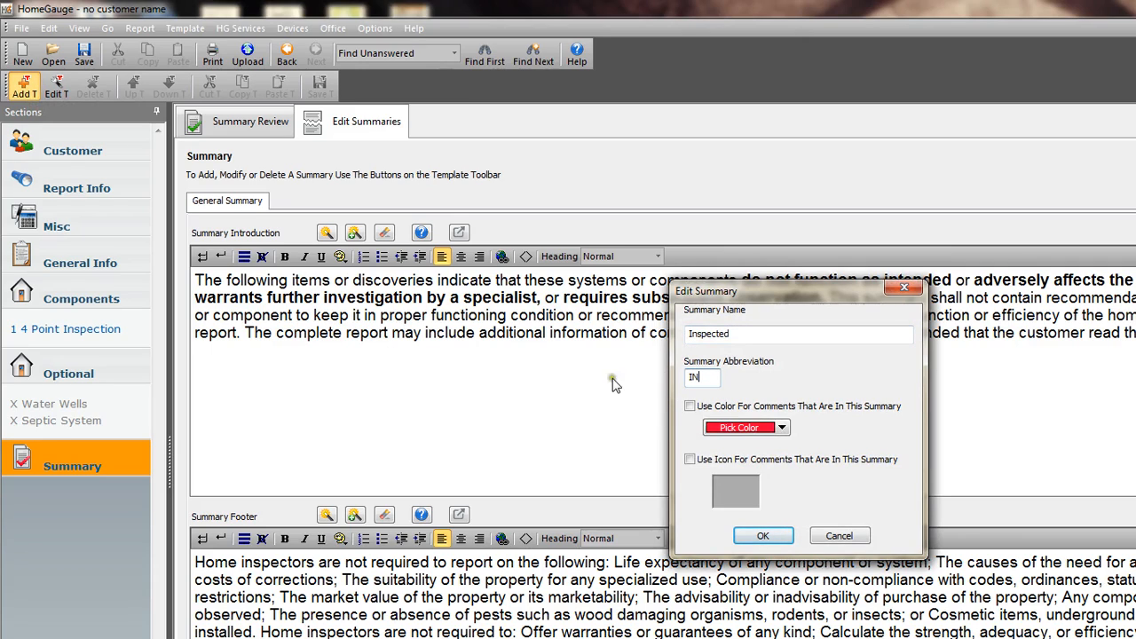
click(689, 407)
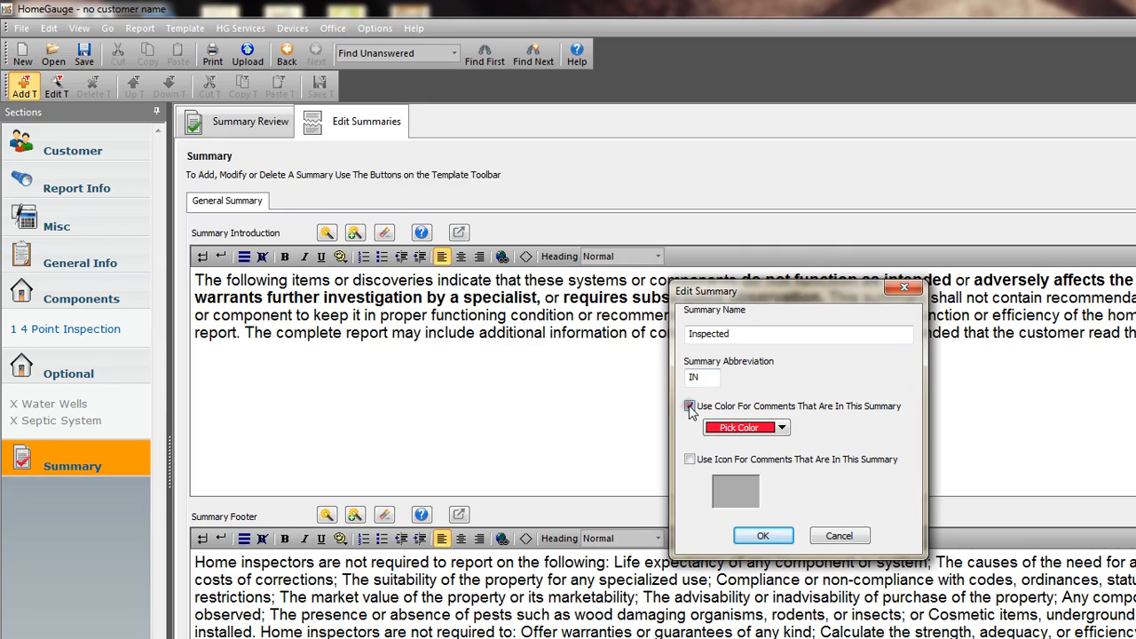
click(781, 428)
click(713, 471)
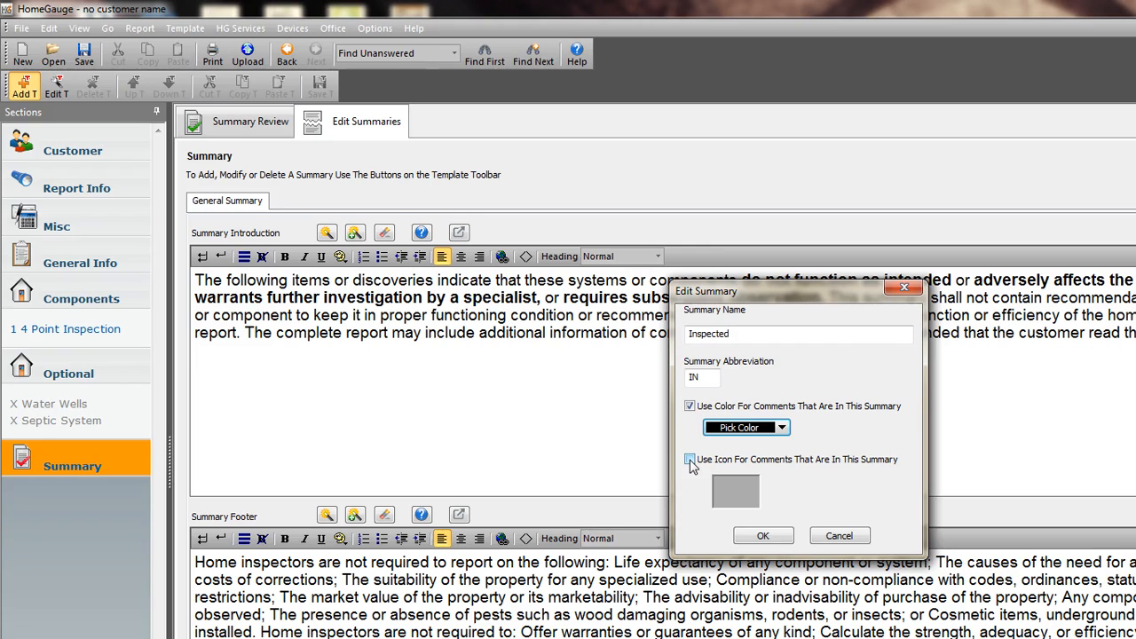
Give the Inspected summary the green check mark icon imagesCAO99IUN for its comments and accept the summary.
click(689, 459)
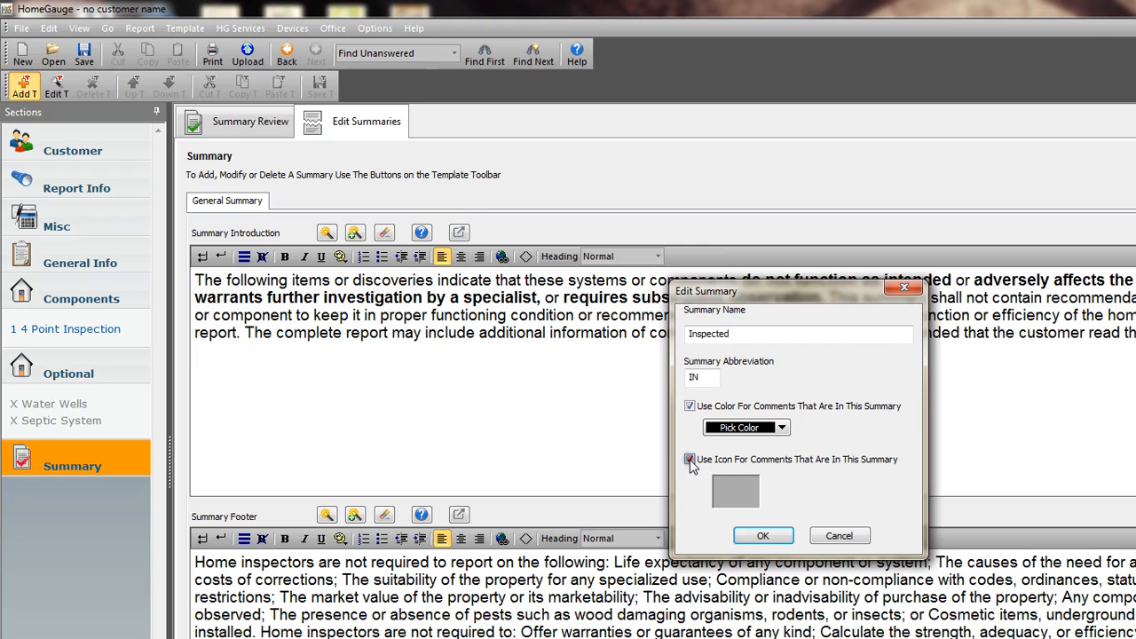
click(732, 491)
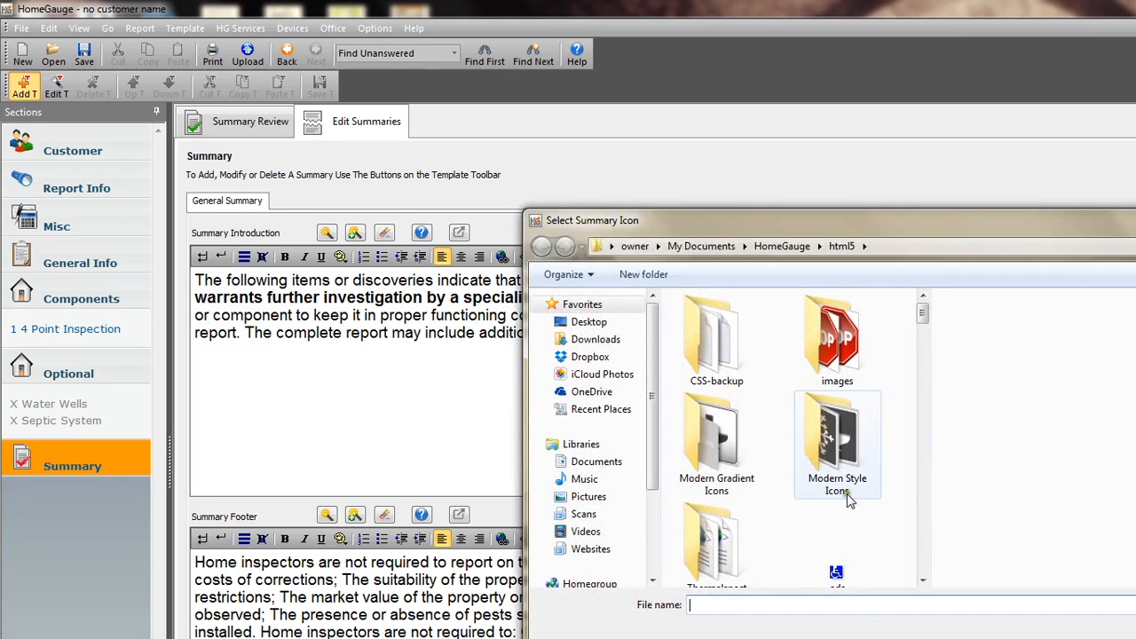
click(923, 318)
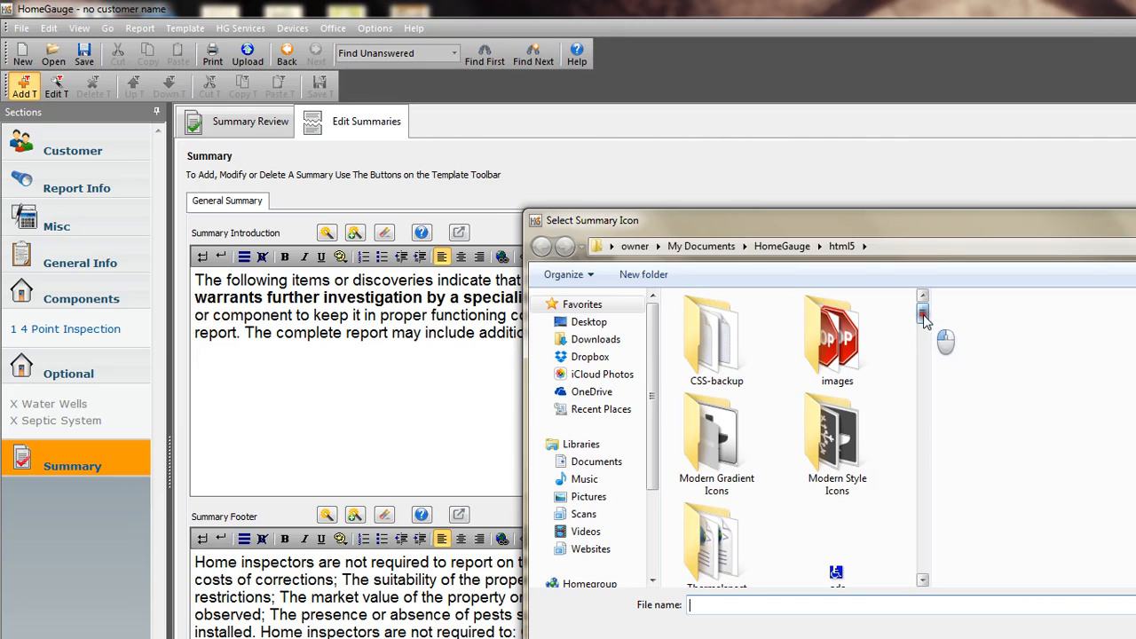
drag(922, 318, 923, 446)
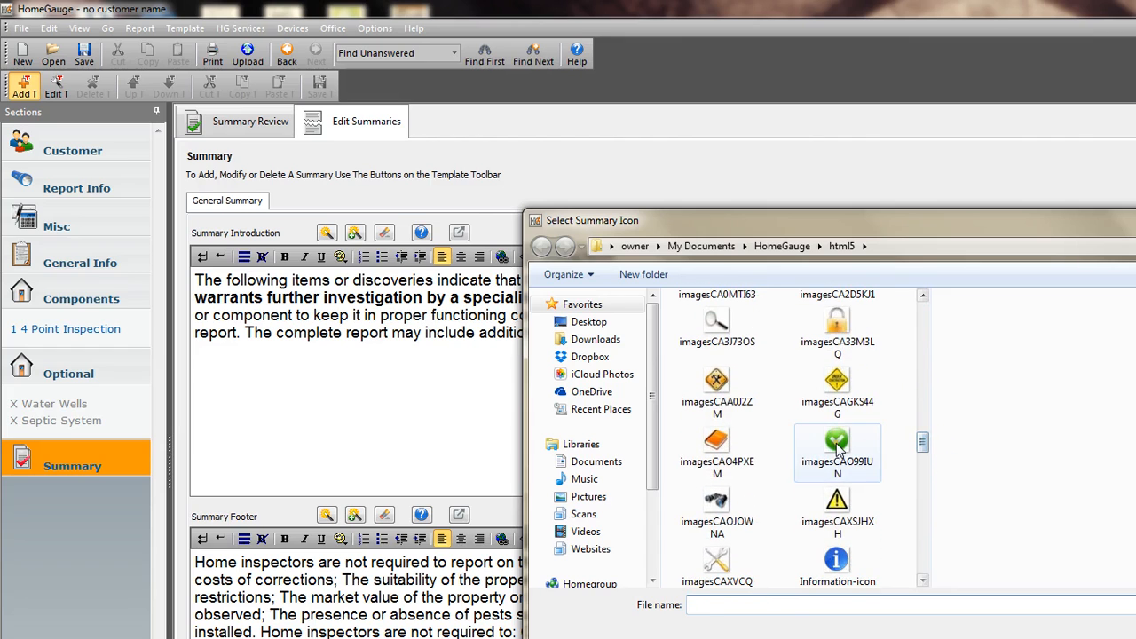
click(836, 448)
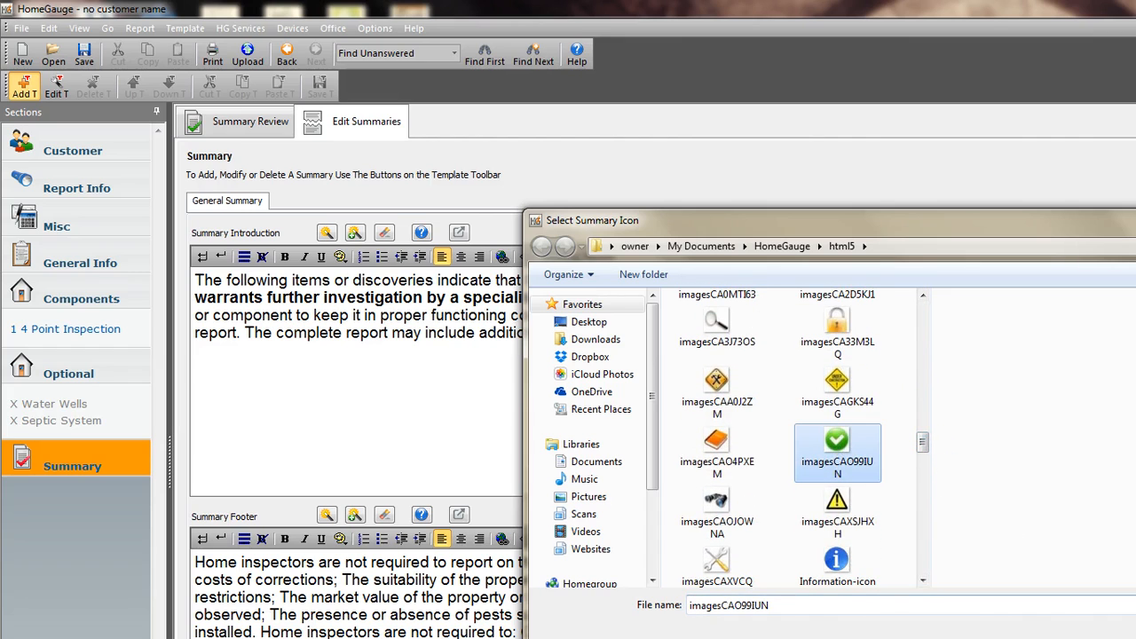
click(1134, 637)
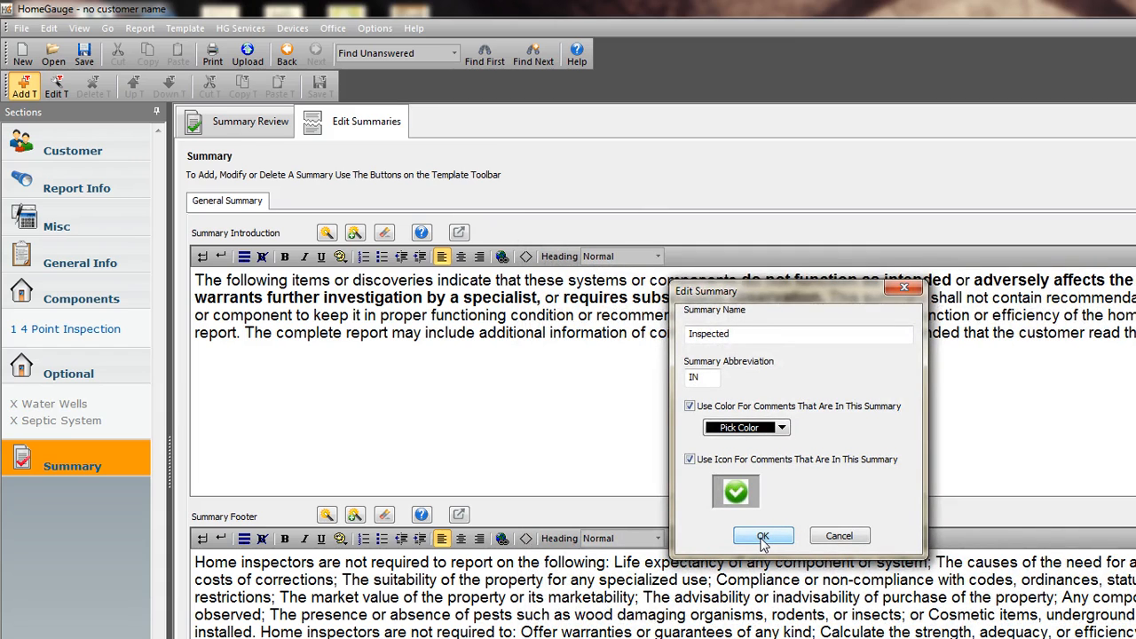
click(761, 537)
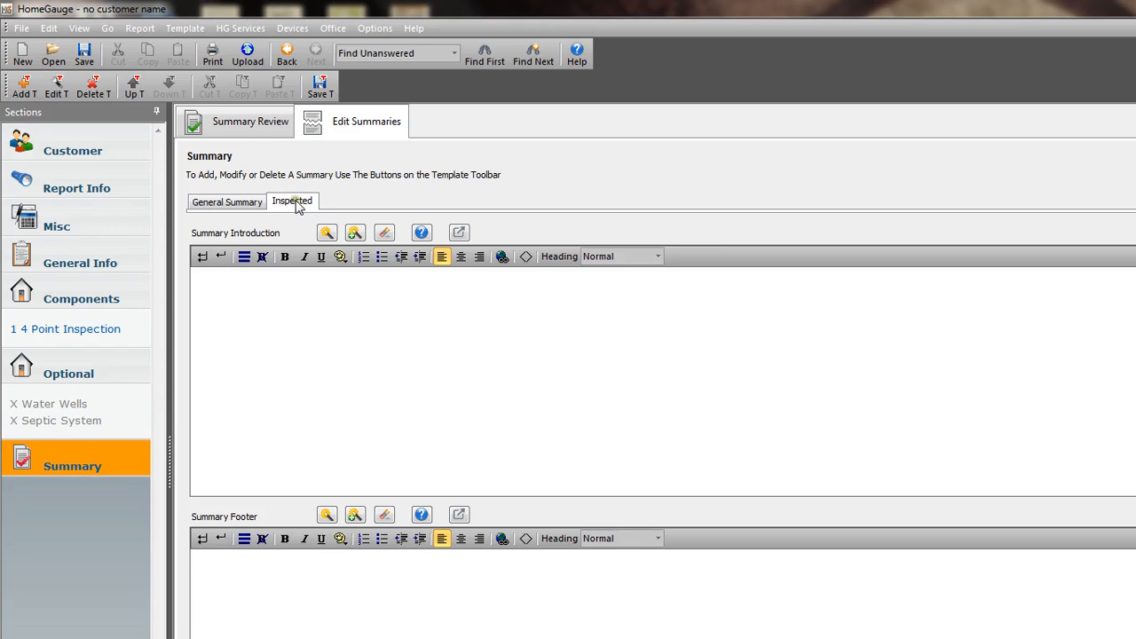
Add another summary named "Not Inspected" with the abbreviation NI and black as its comment color.
click(24, 86)
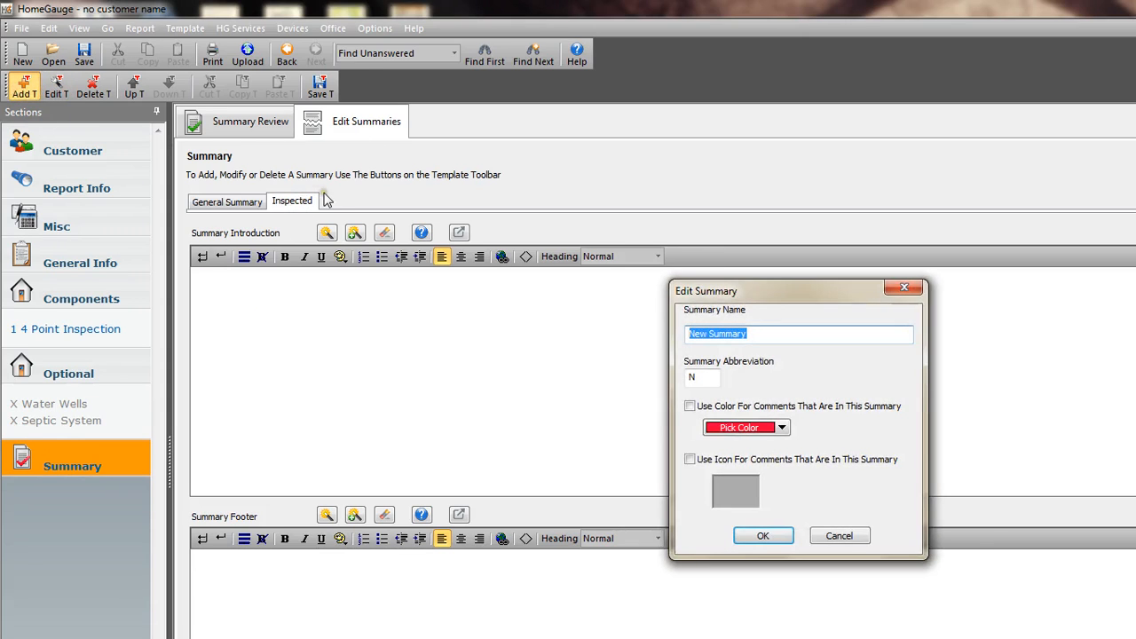
text(Not Inspected)
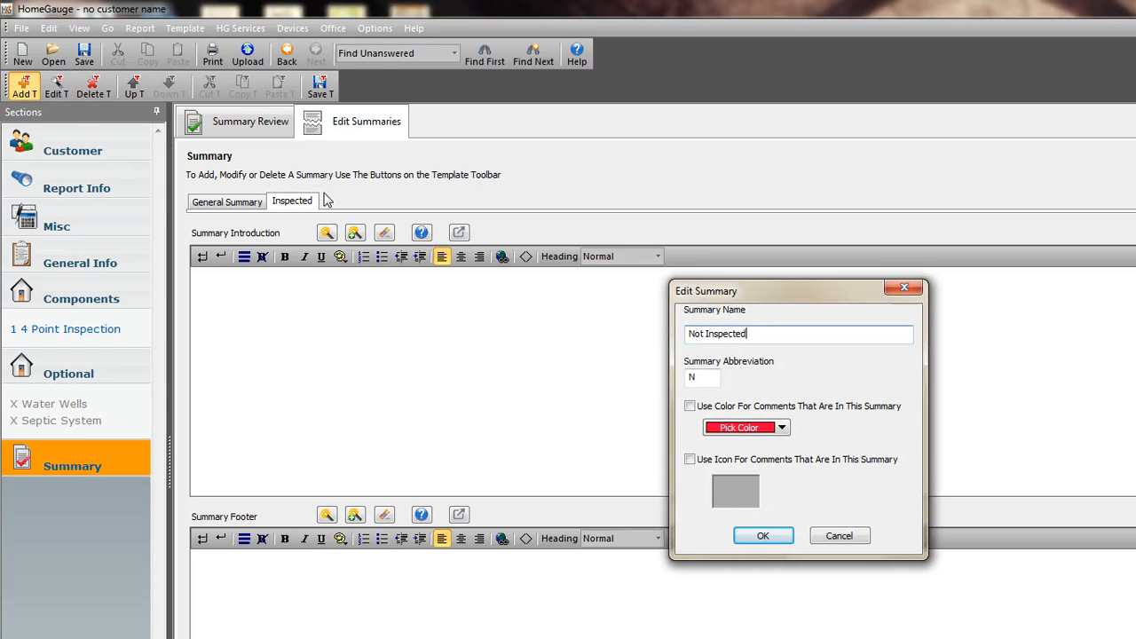
click(698, 376)
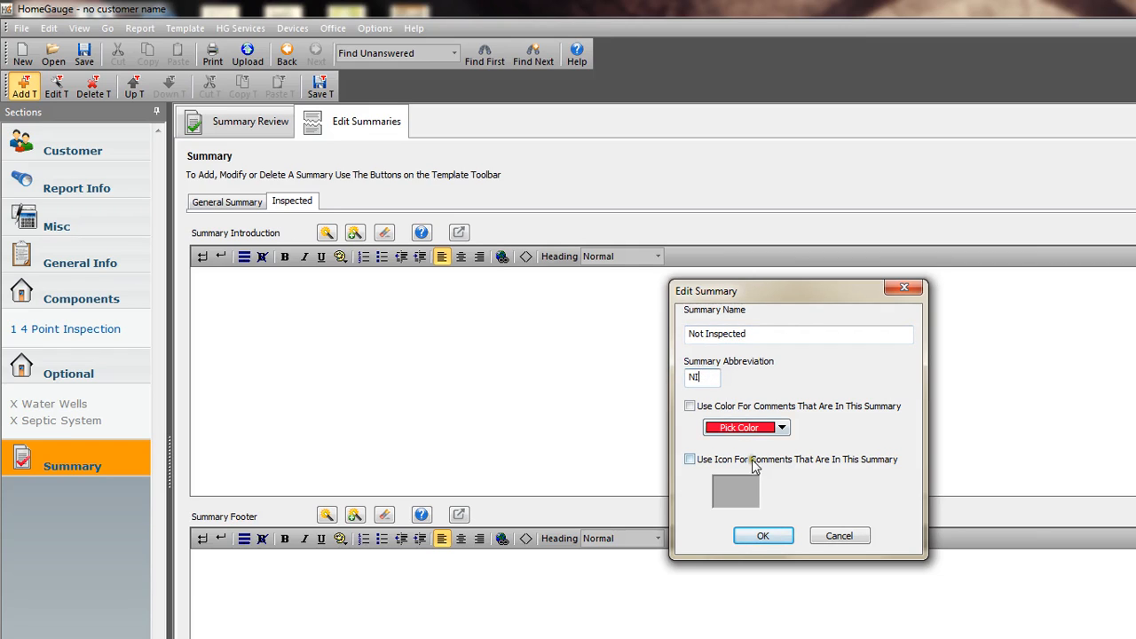
click(690, 405)
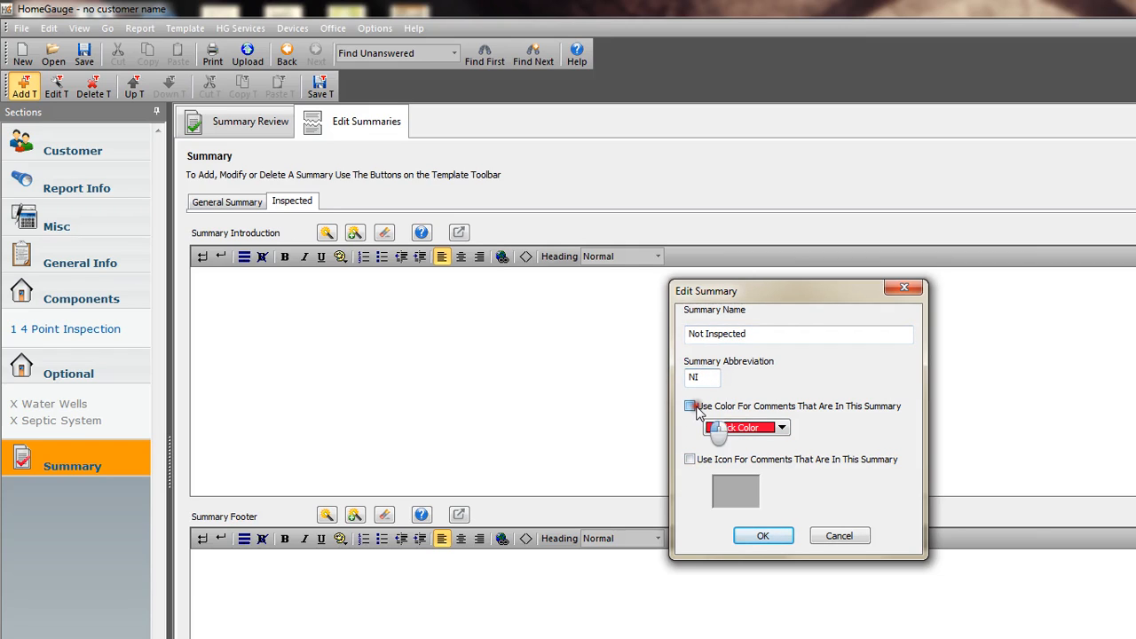
click(781, 428)
click(714, 472)
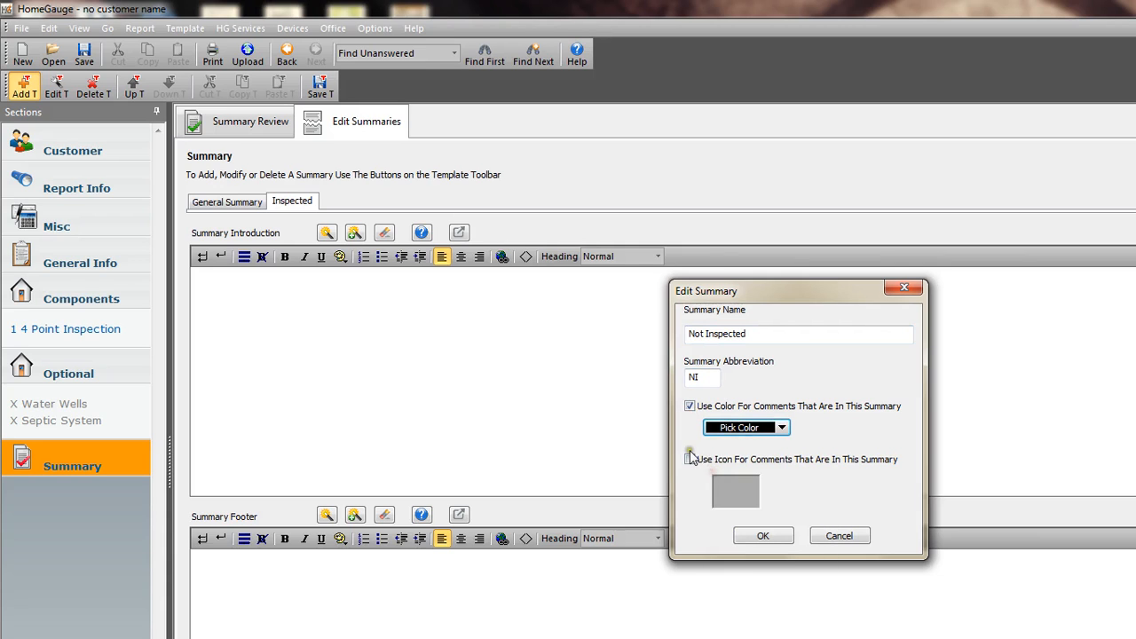
Give the Not Inspected summary the prohibition-sign icon "not" for its comments and accept the summary.
click(690, 461)
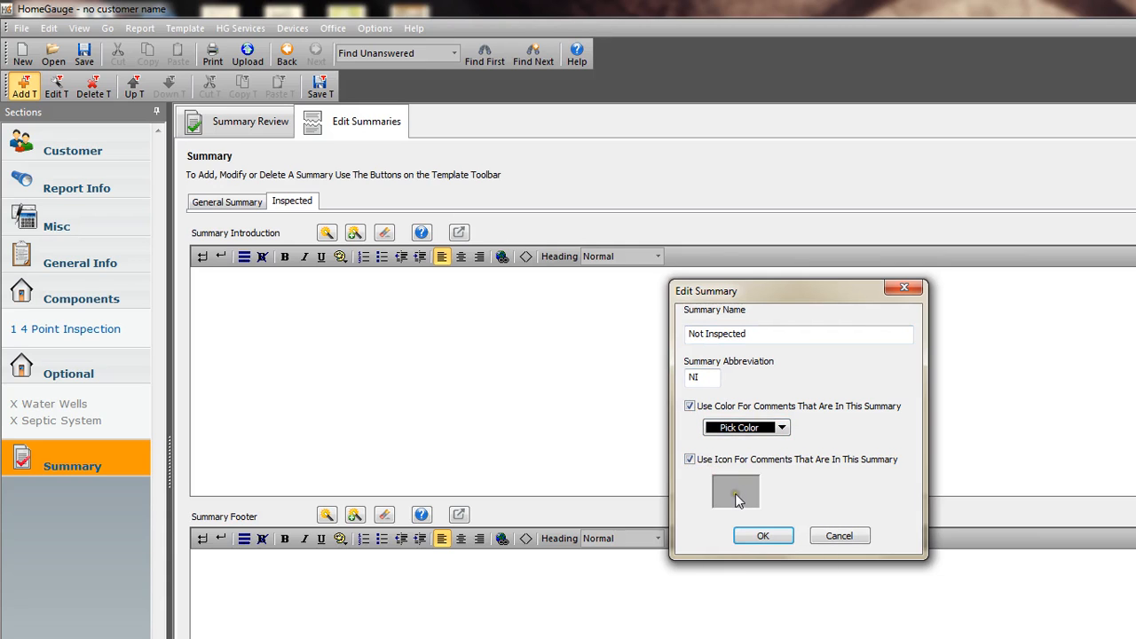
click(734, 500)
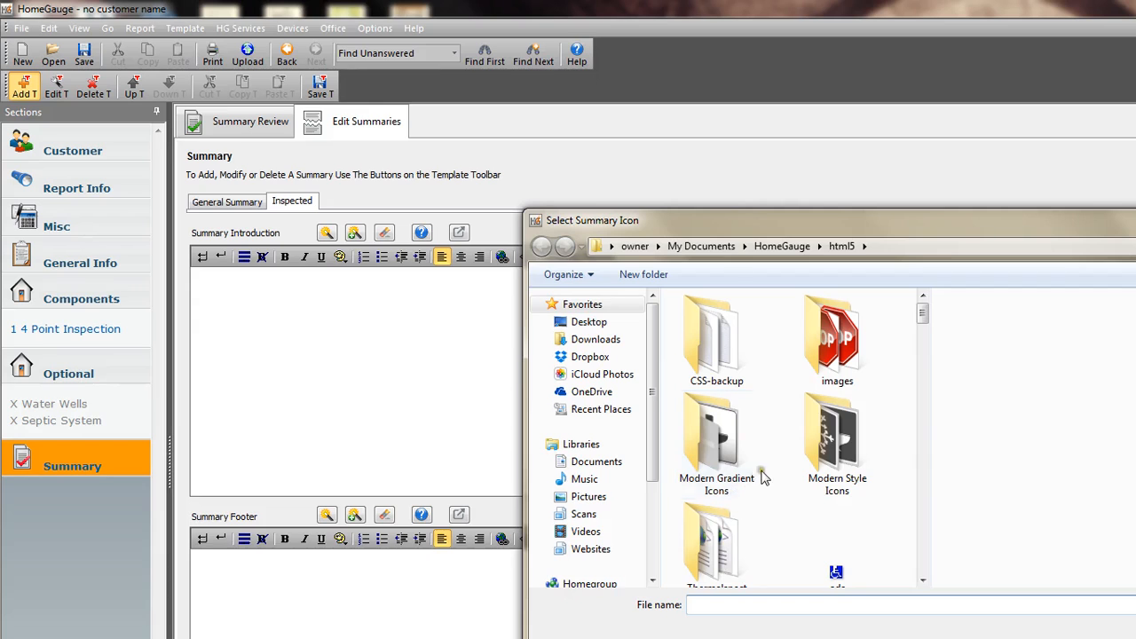
drag(923, 311, 924, 483)
click(841, 432)
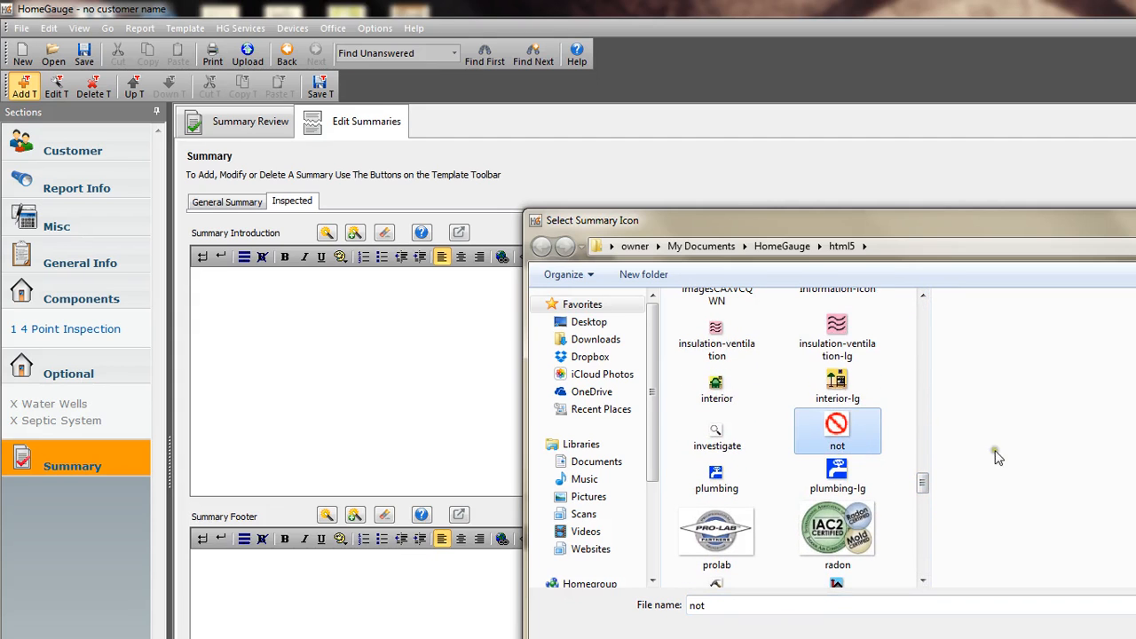
click(1135, 634)
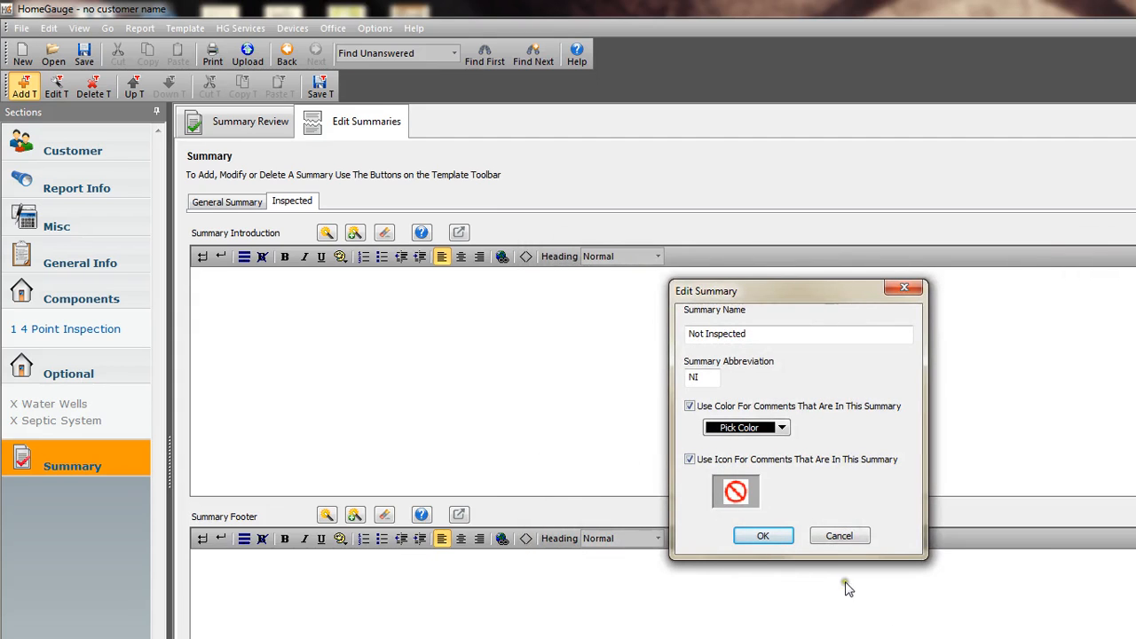
click(763, 536)
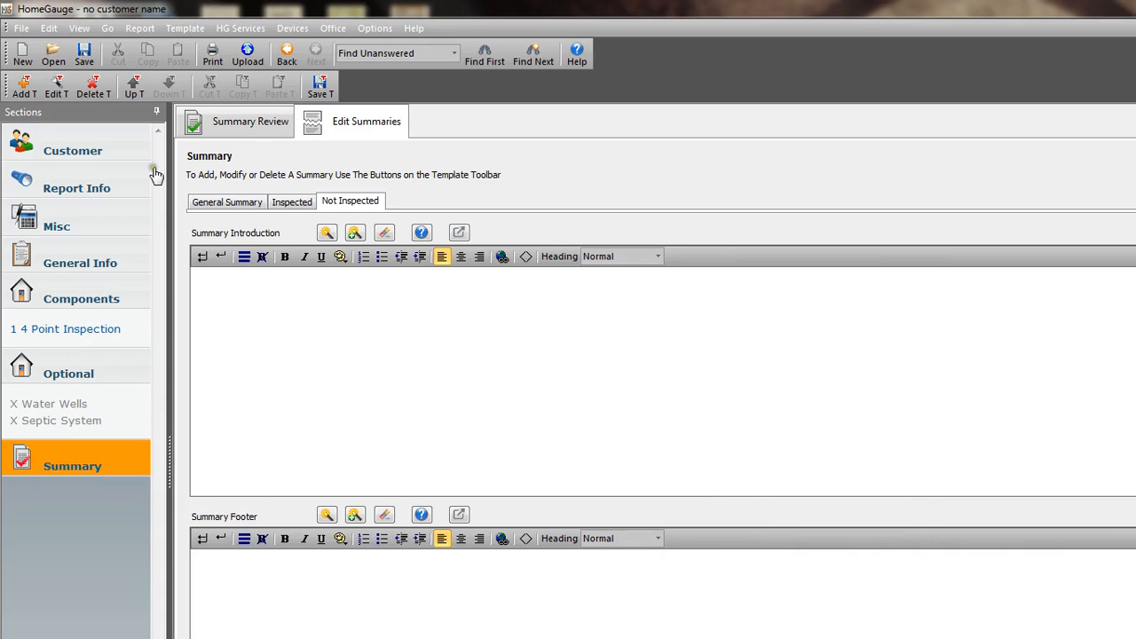
Add a summary named "Not Present" with the abbreviation NP and black as its comment color.
click(24, 87)
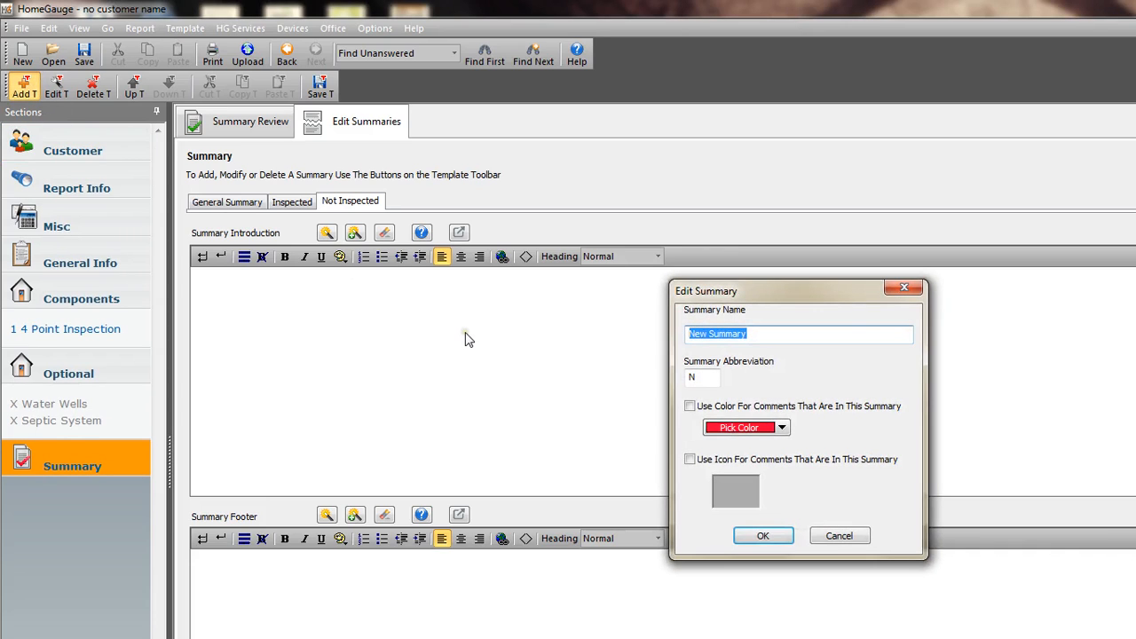
text(Not Present)
click(699, 379)
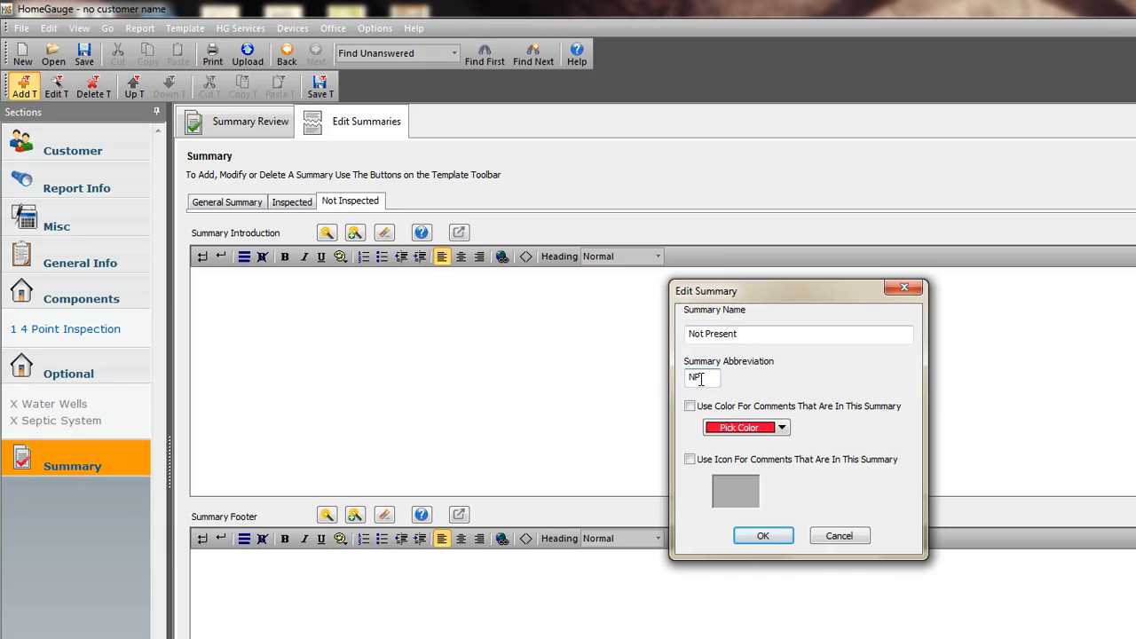
text(P)
click(689, 406)
click(782, 427)
click(719, 477)
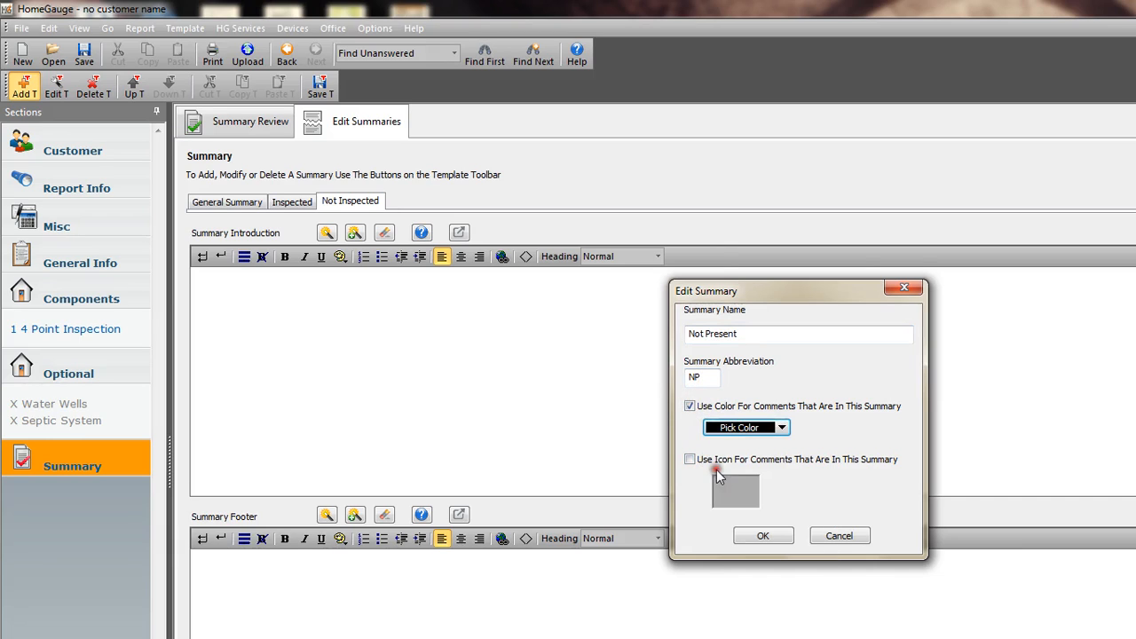
Give the Not Present summary the red X icon imagesCA2D5KJ1 for its comments and accept the summary.
click(690, 459)
click(737, 488)
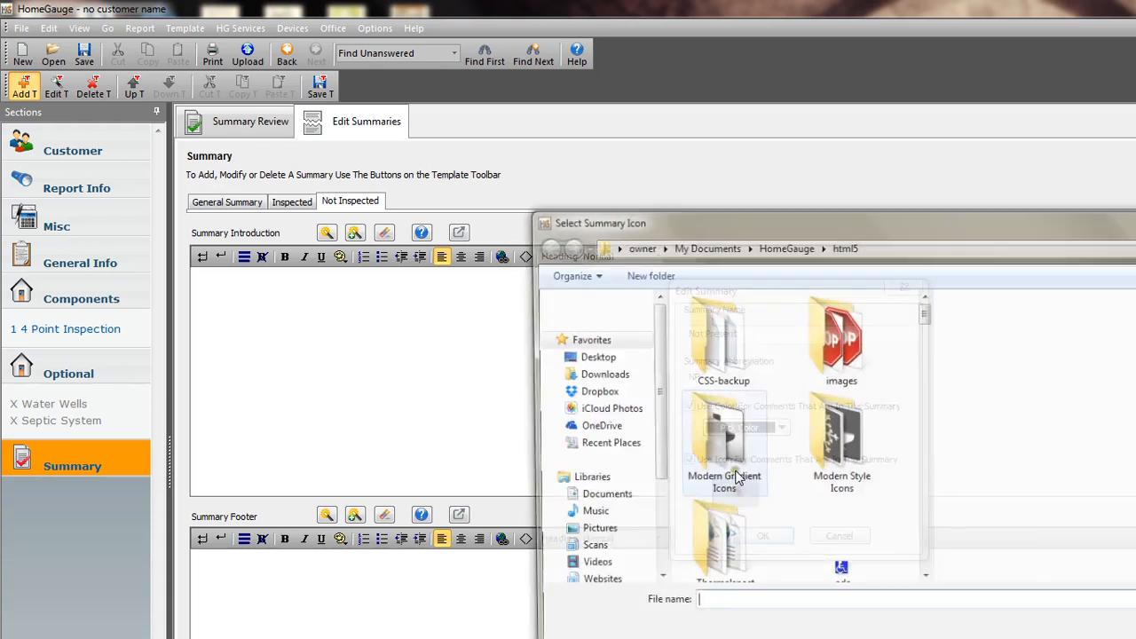
drag(923, 309, 923, 430)
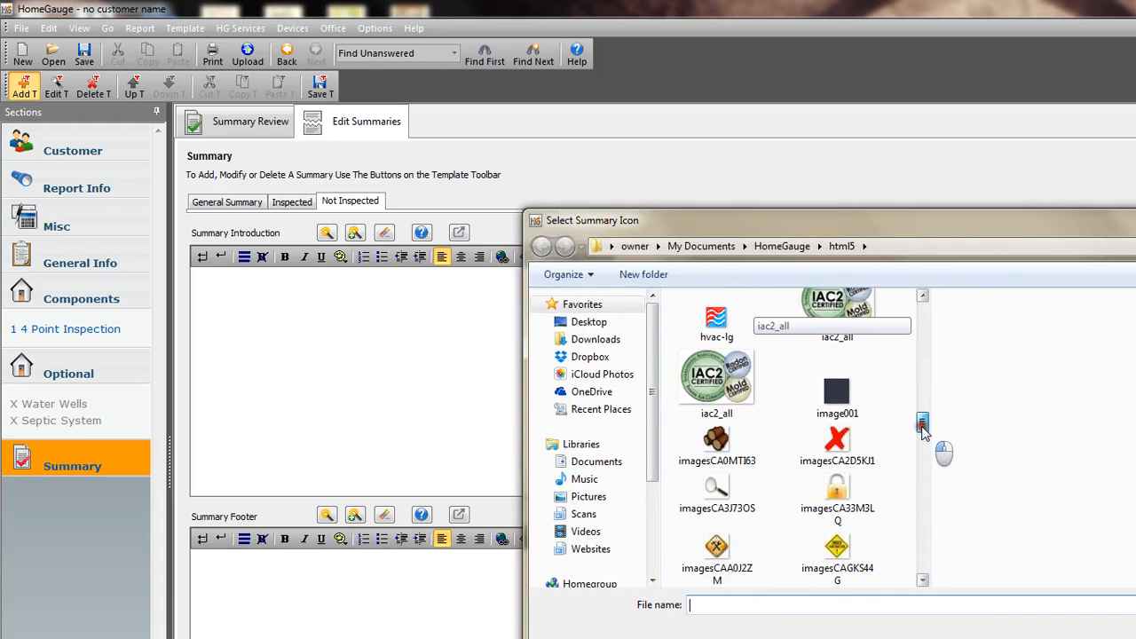
click(837, 444)
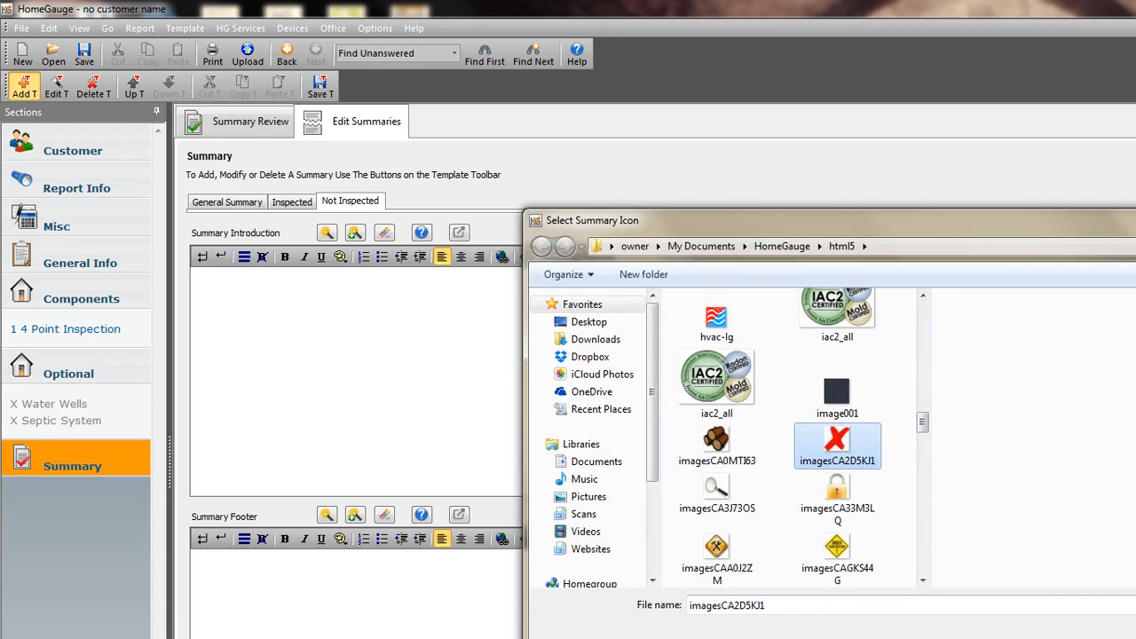
double_click(837, 444)
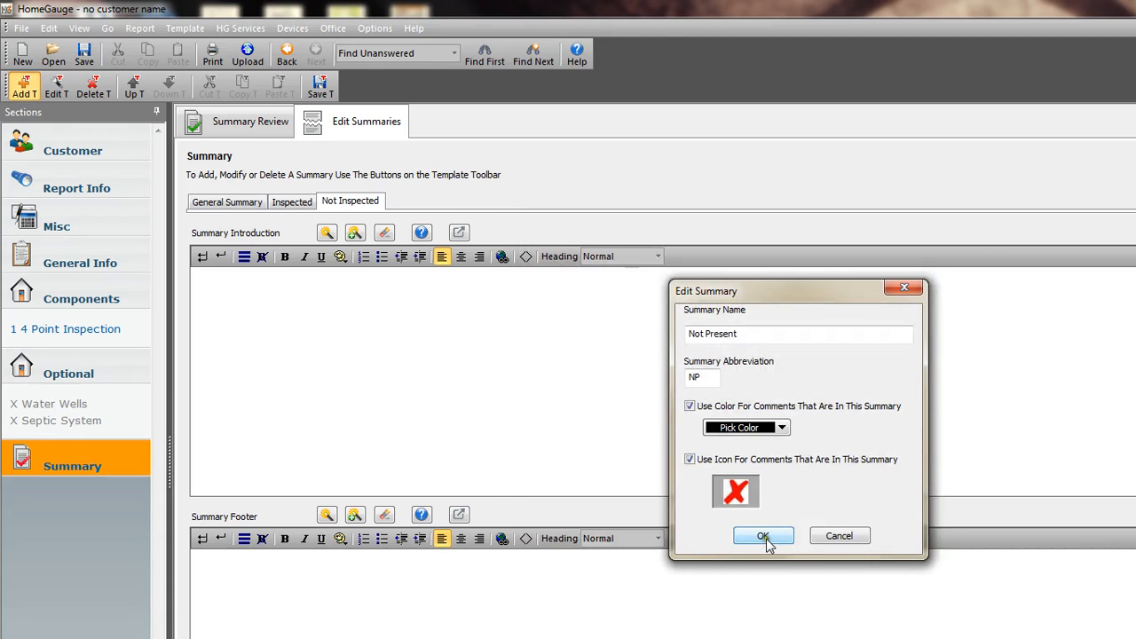
click(763, 536)
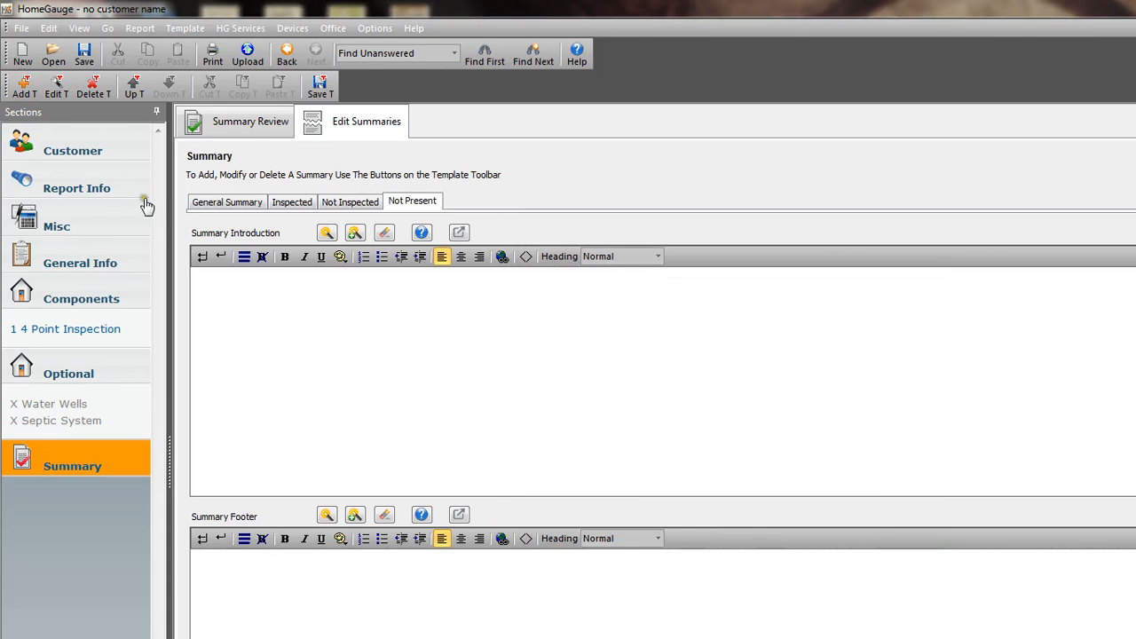
Add a summary named "Repair or Replace" with the abbreviation RR and enable red as its comment color.
click(23, 89)
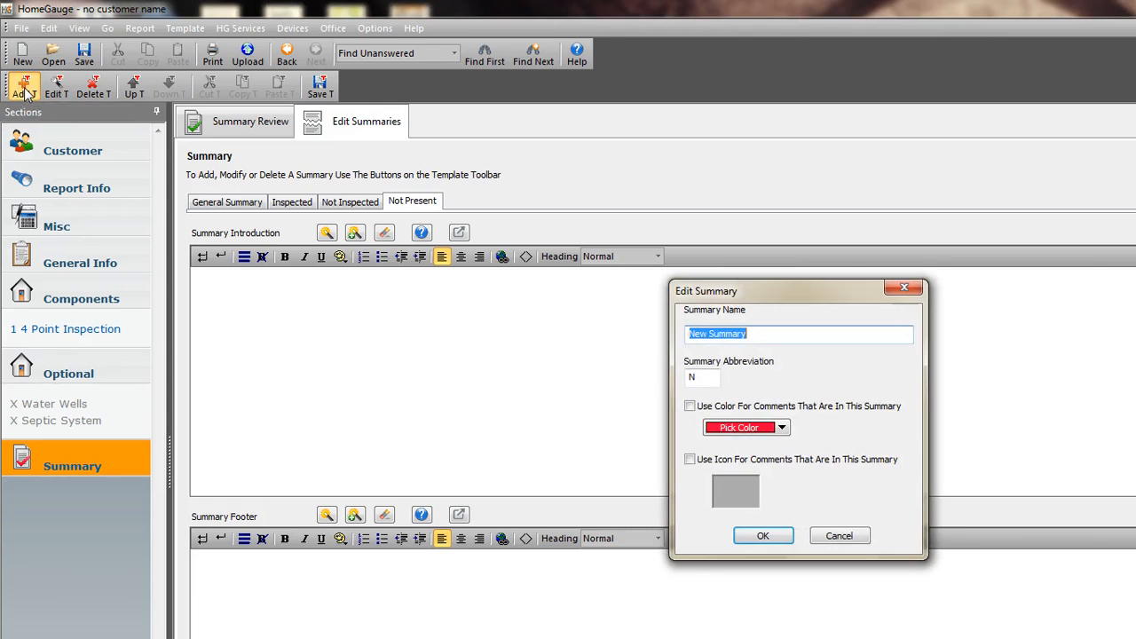
text(Repair or Replace)
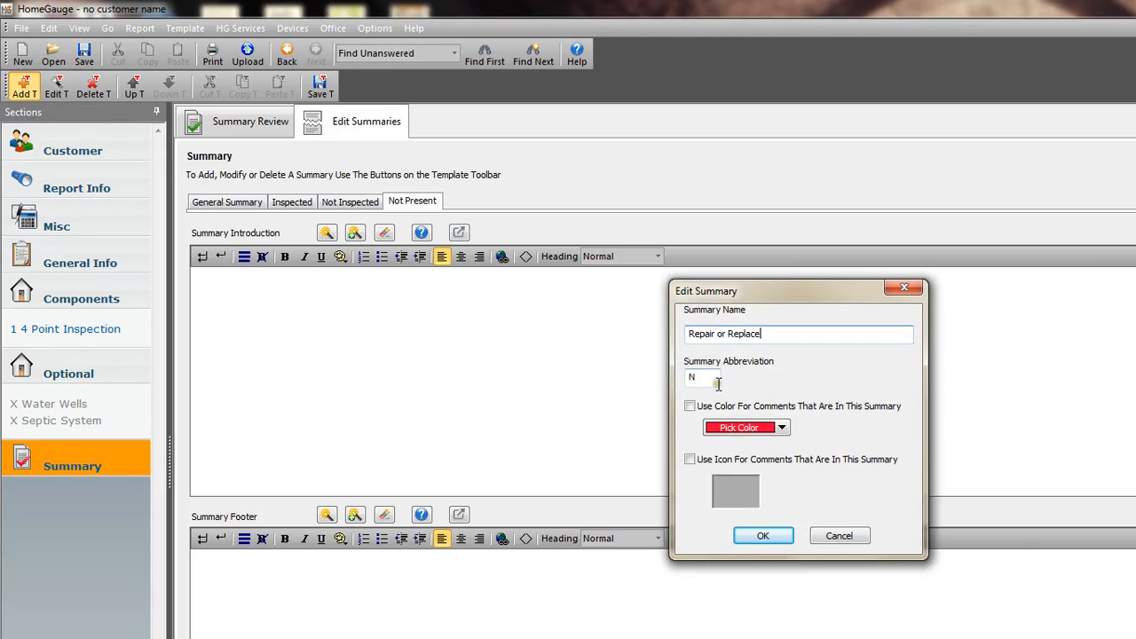
drag(717, 379, 680, 380)
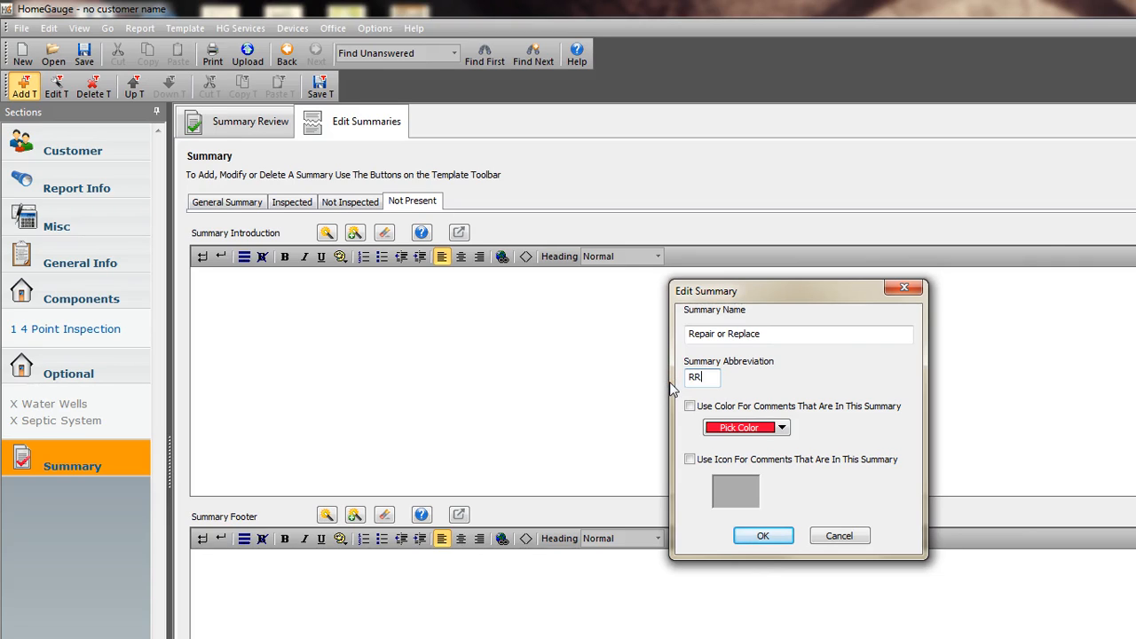
click(731, 450)
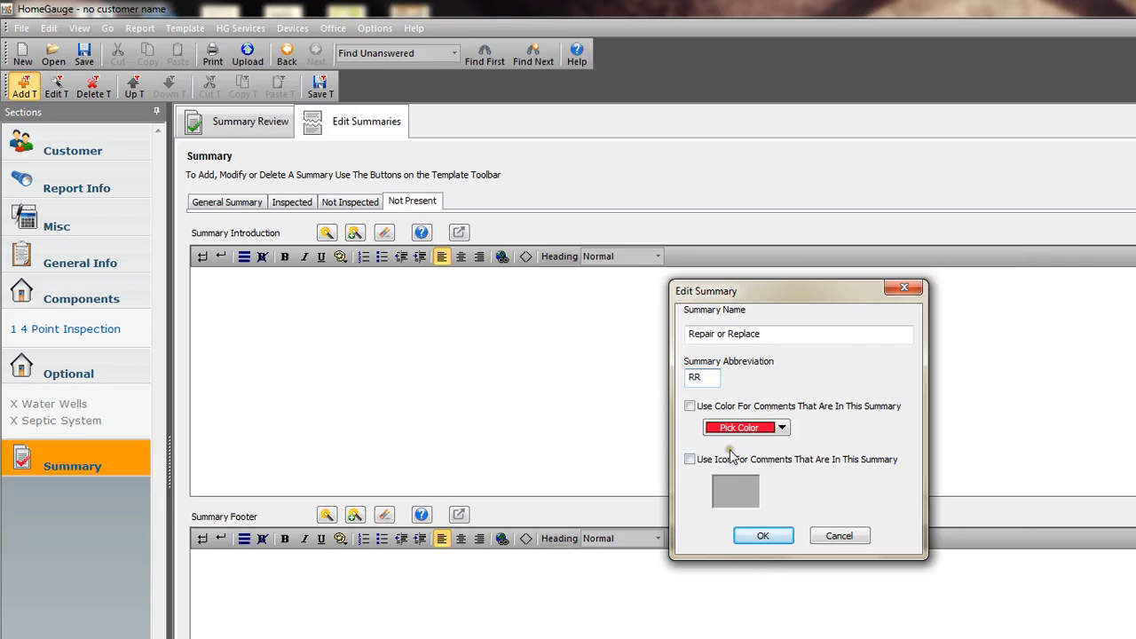
click(690, 405)
Give the Repair or Replace summary the "hammer" icon for its comments and accept the summary.
click(690, 460)
click(735, 490)
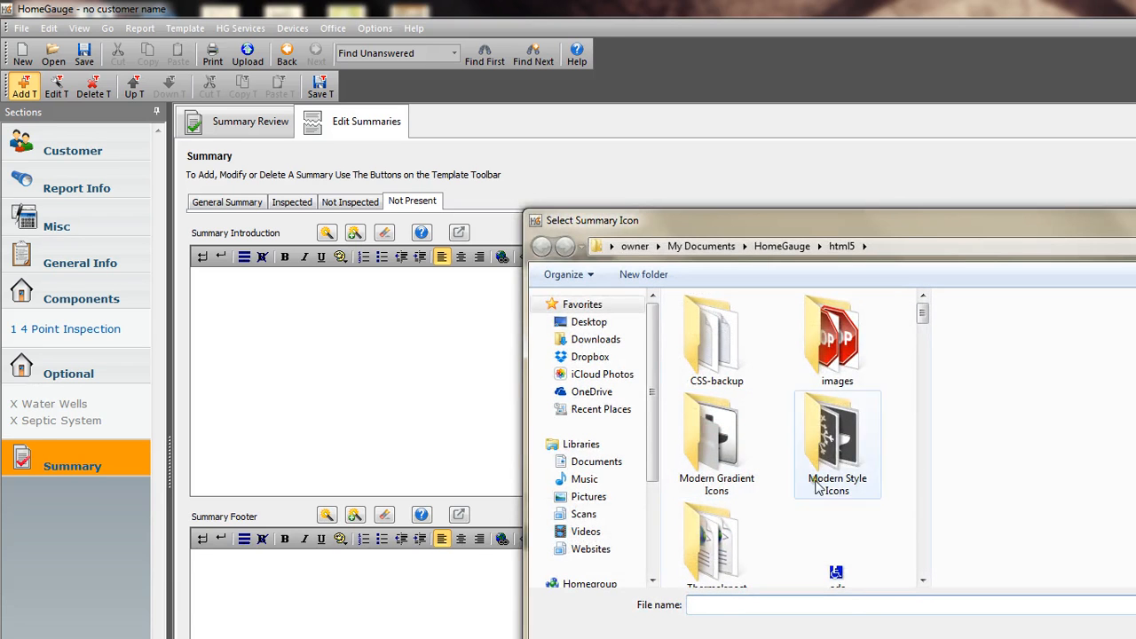
drag(924, 319, 927, 380)
click(865, 426)
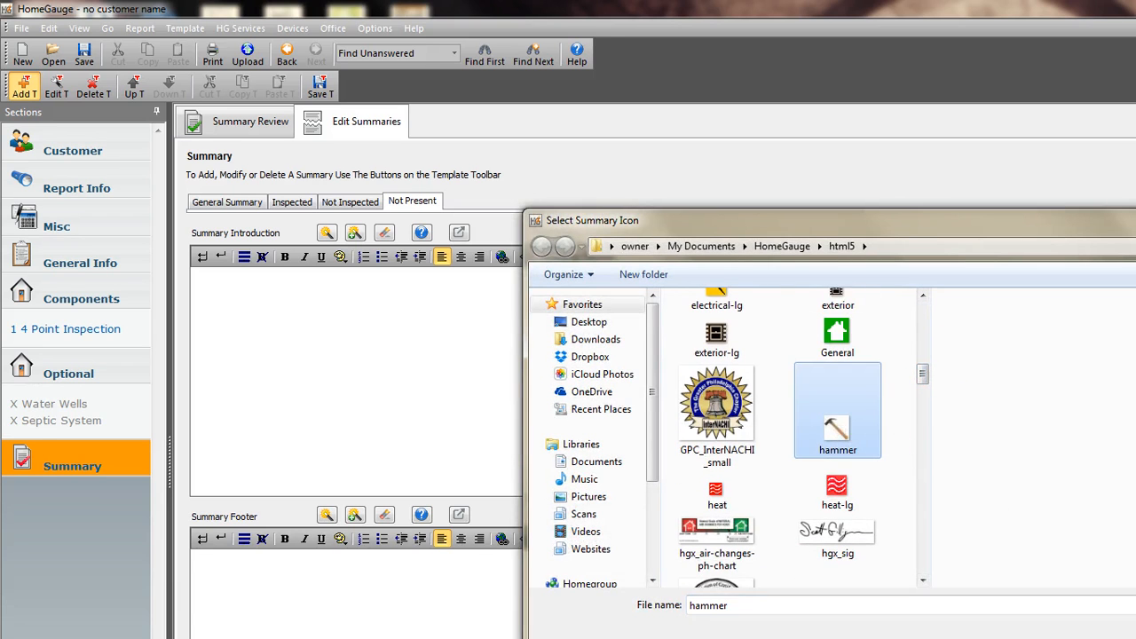
click(1132, 634)
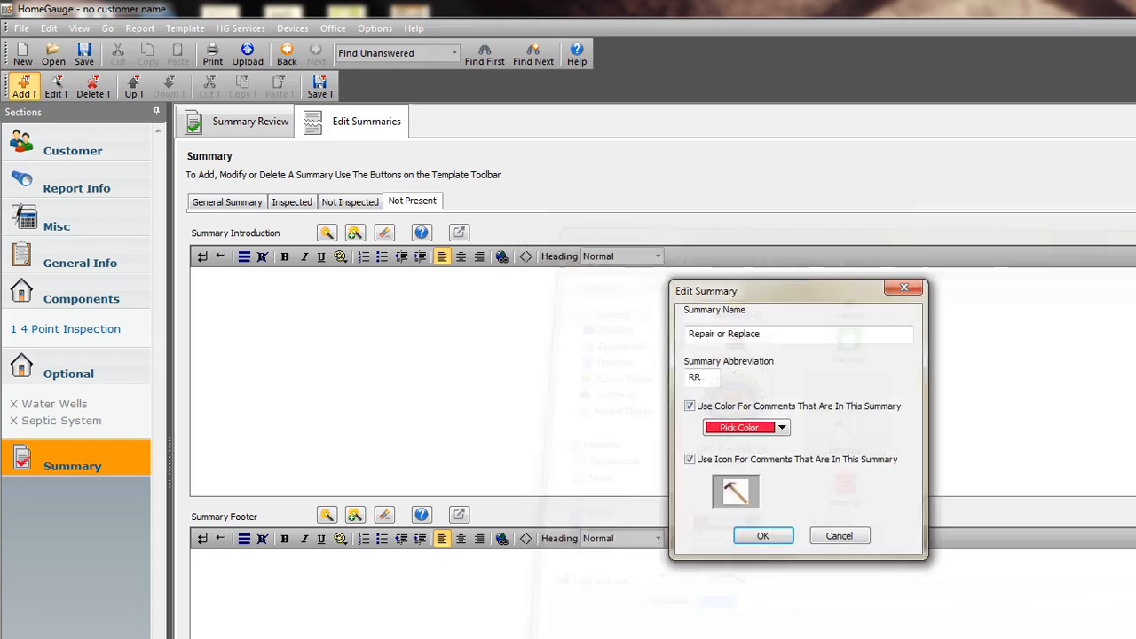
click(764, 536)
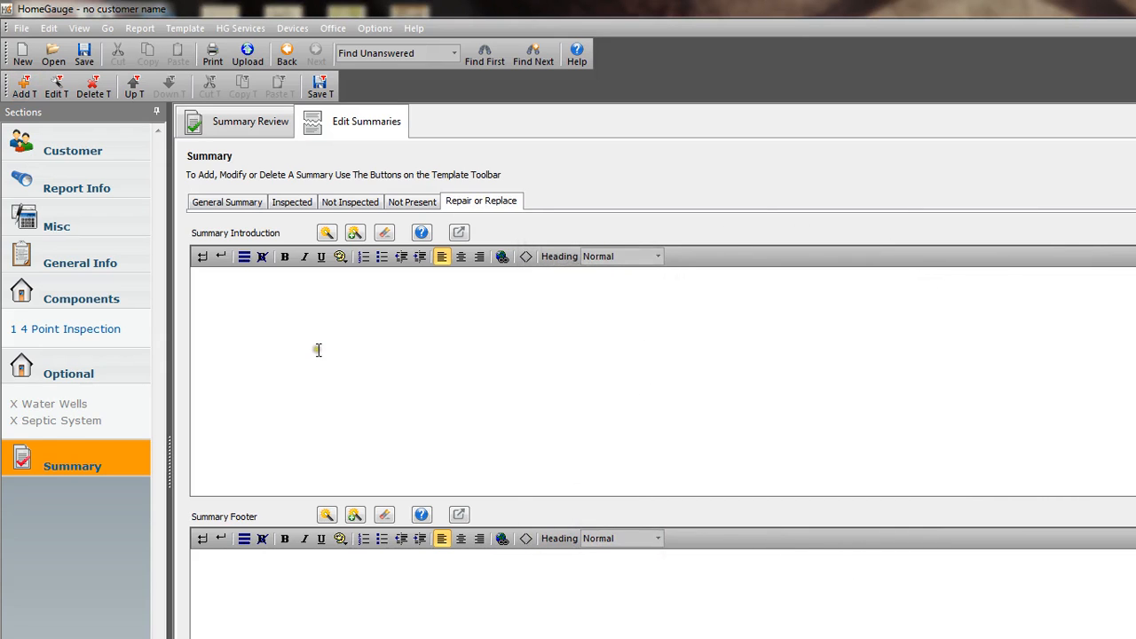
Delete the General Summary from the template and save the template.
click(226, 202)
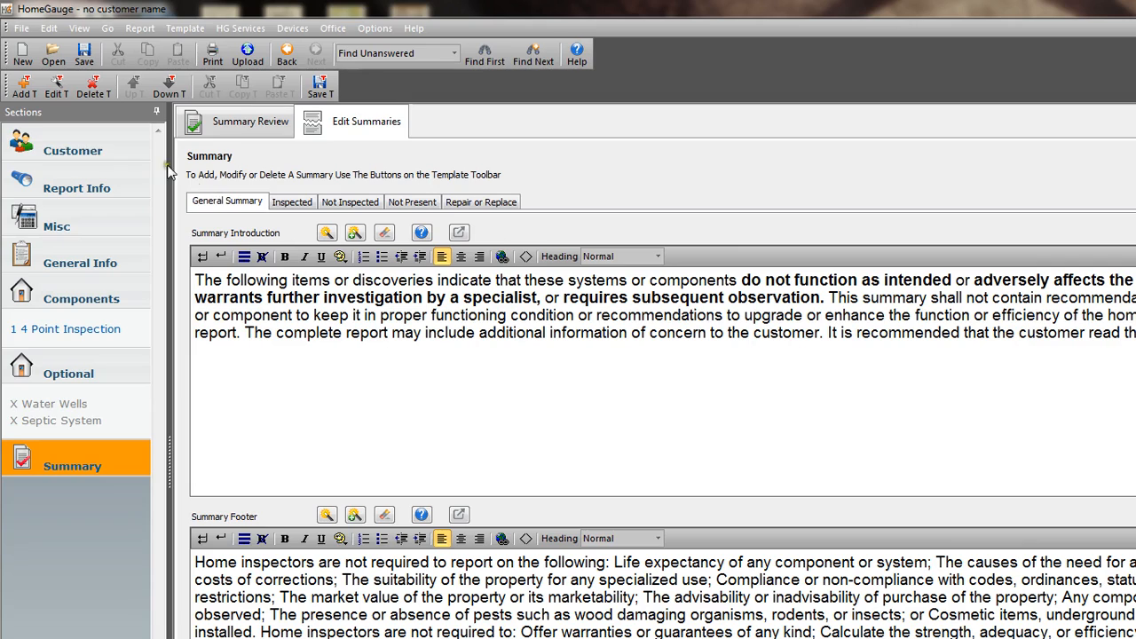
click(94, 92)
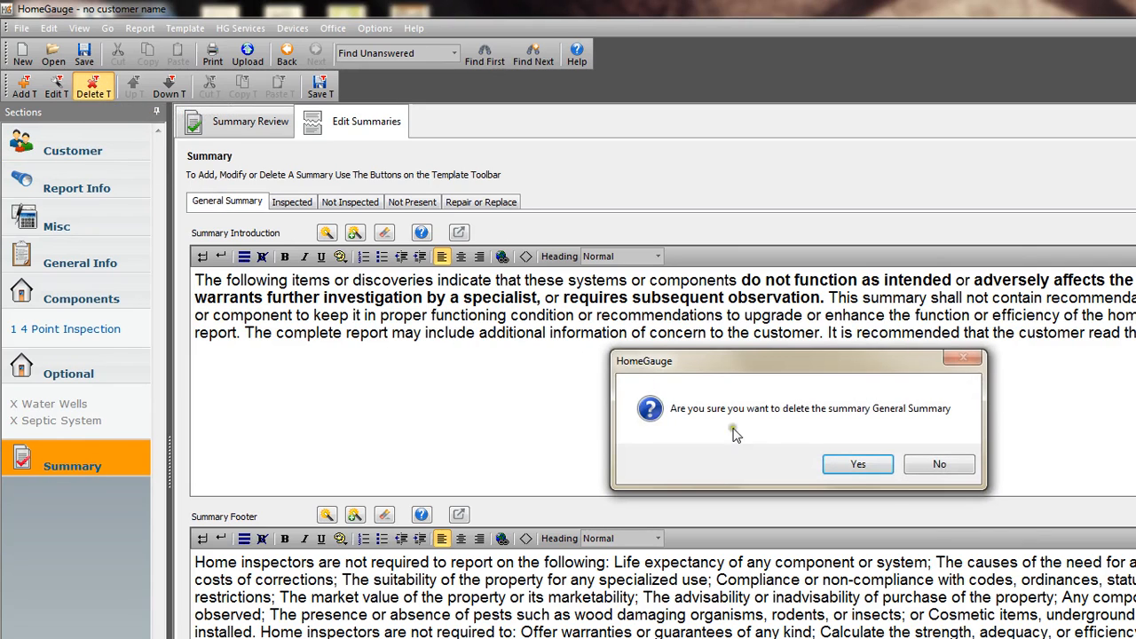
click(869, 471)
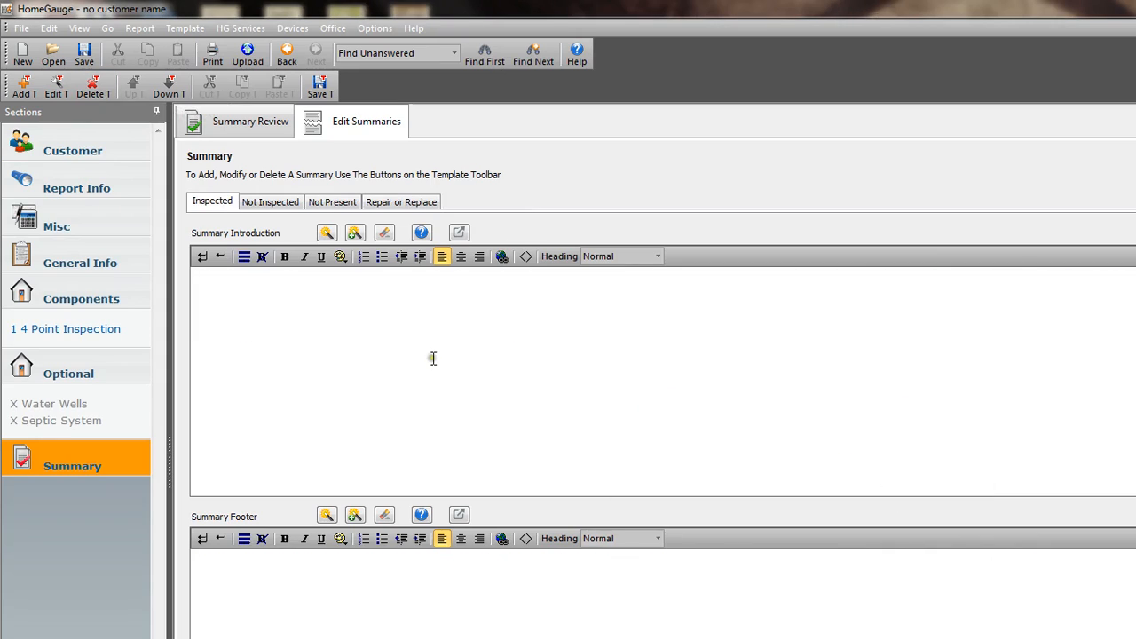
click(321, 90)
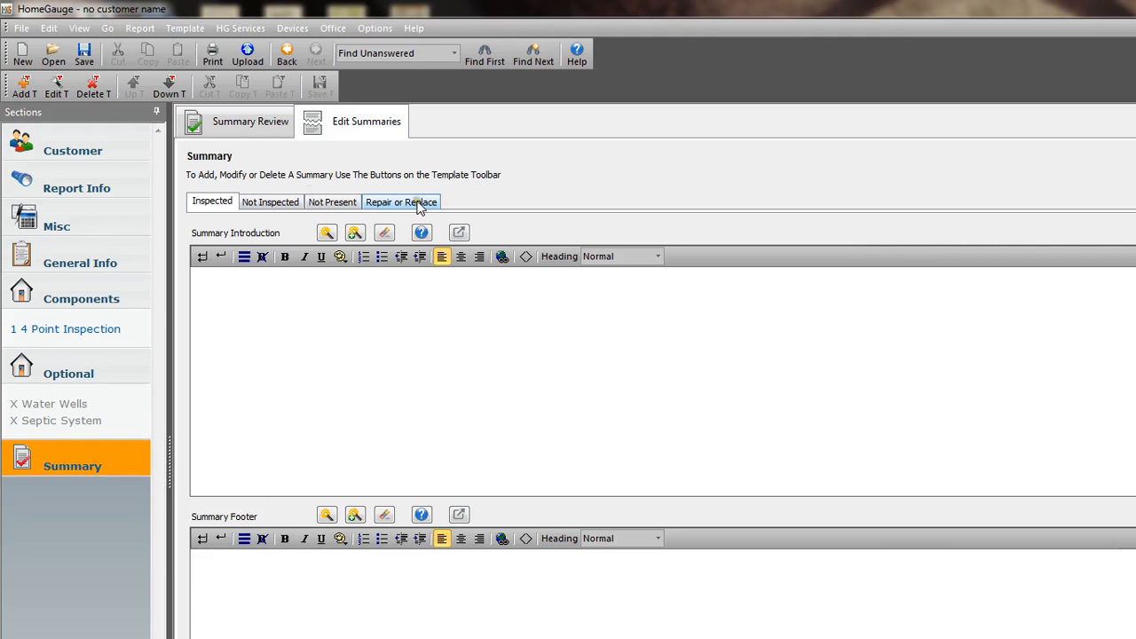
Open the Comment Key entry from the General Info report introduction's comment list for editing.
click(88, 267)
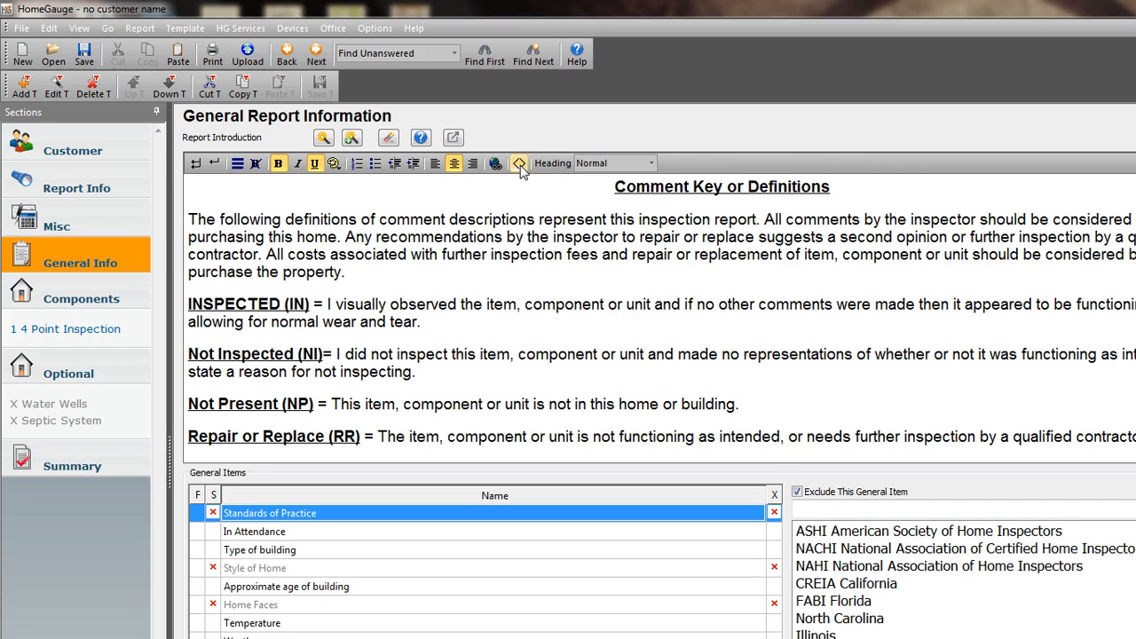
click(323, 140)
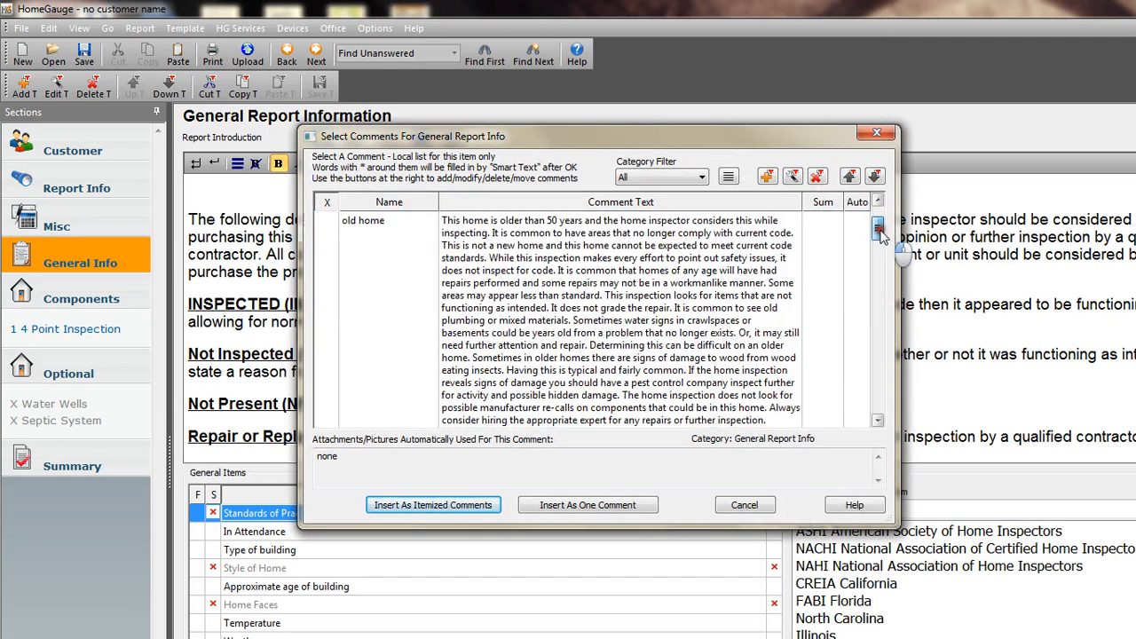
drag(877, 222, 878, 358)
click(698, 338)
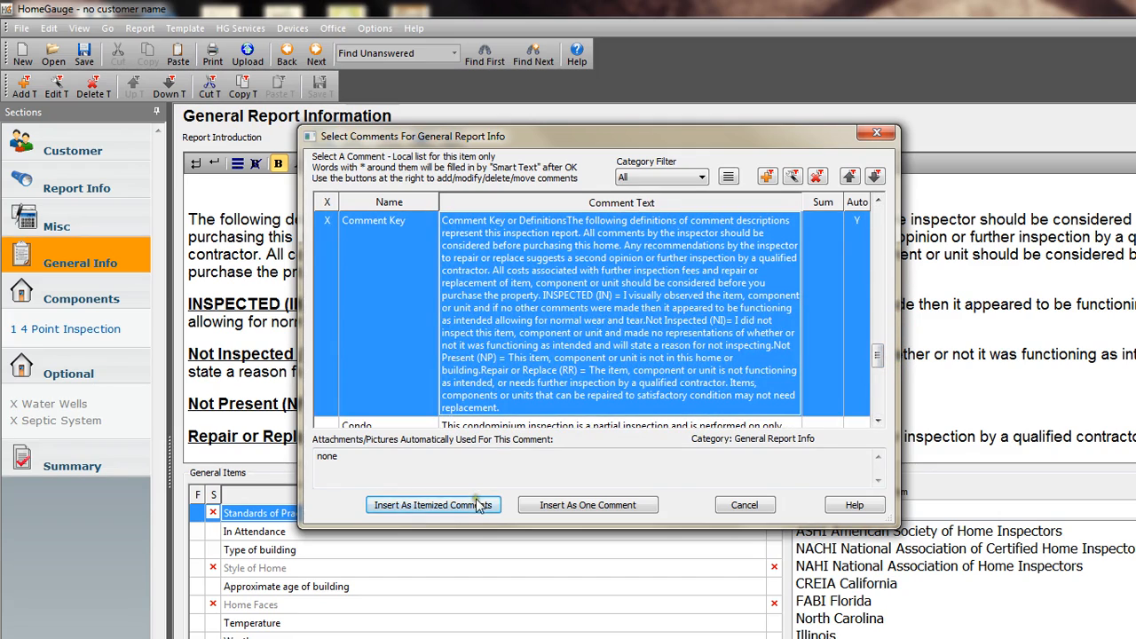
click(791, 176)
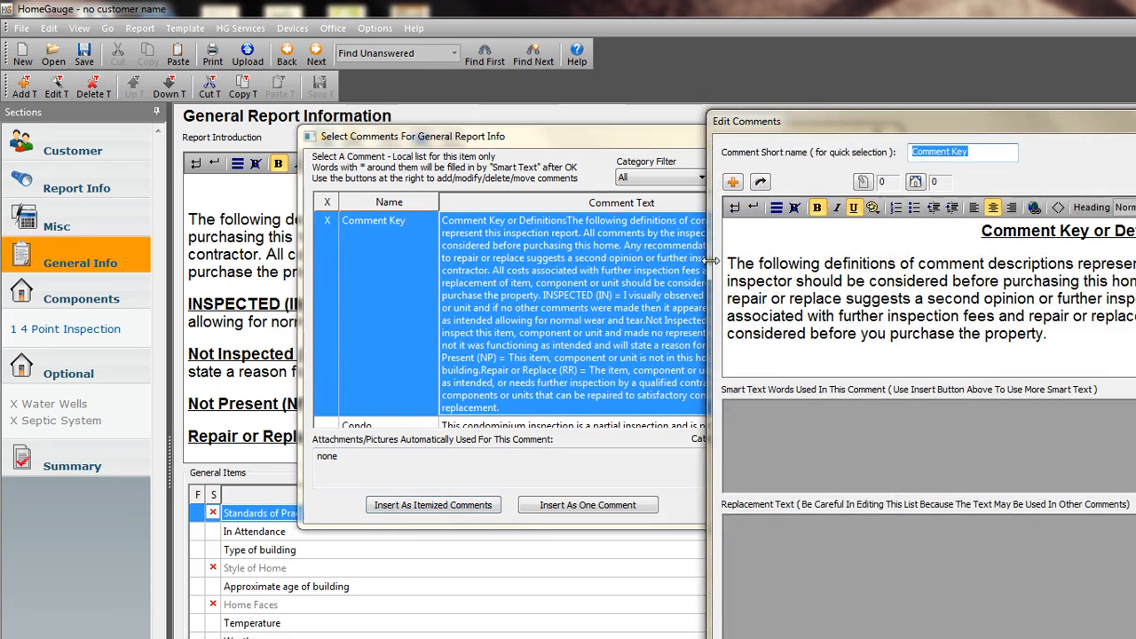
Switch the Comment Key text to its HTML source and locate the IN, NI, NP and RR definitions.
click(1018, 299)
scroll(1017, 299, down, 4)
scroll(996, 304, up, 1)
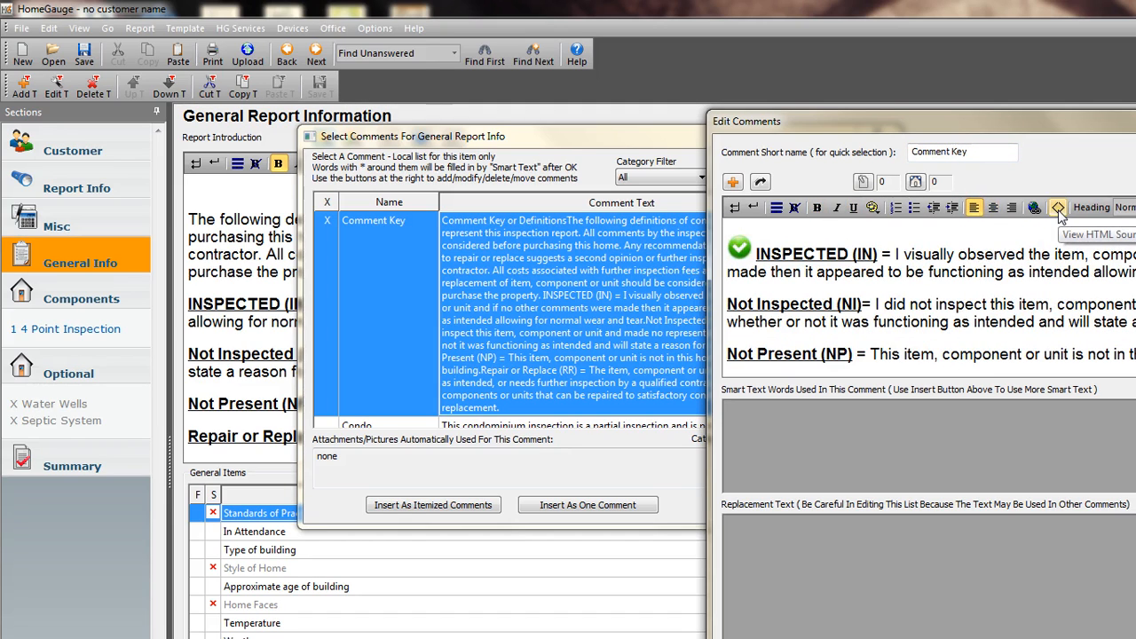
click(1057, 210)
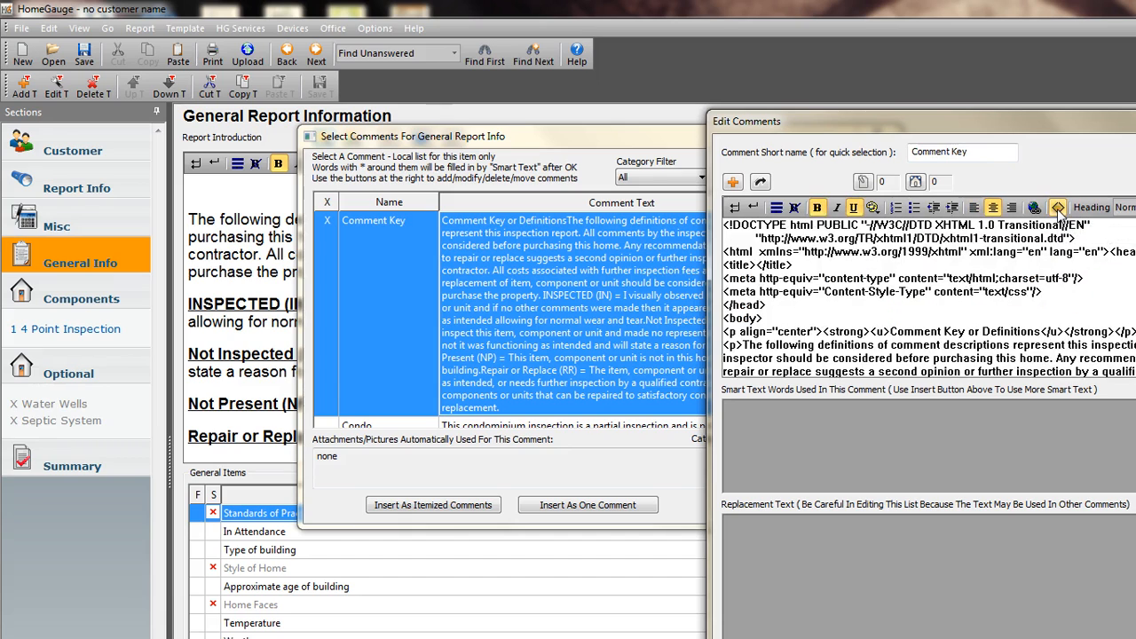
click(925, 303)
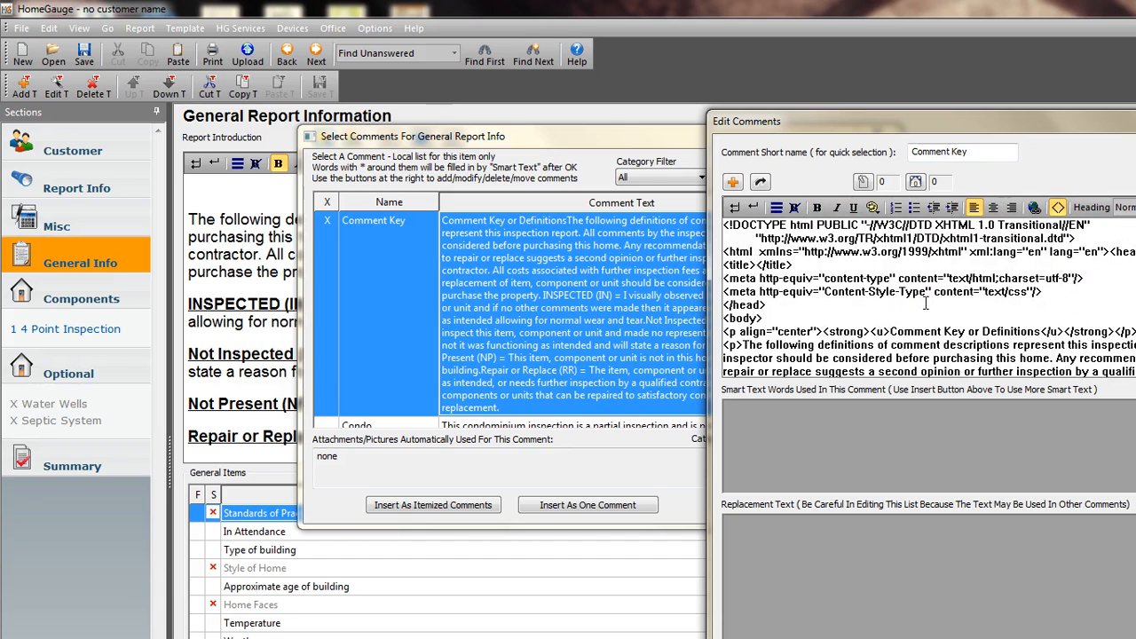
scroll(931, 308, down, 2)
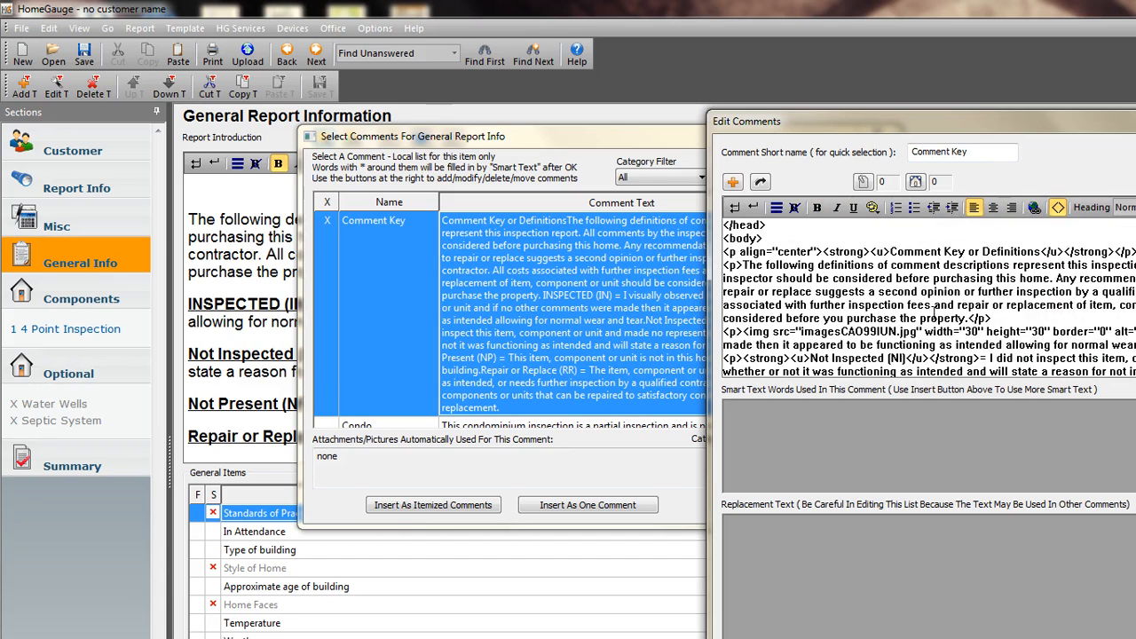
scroll(931, 309, down, 1)
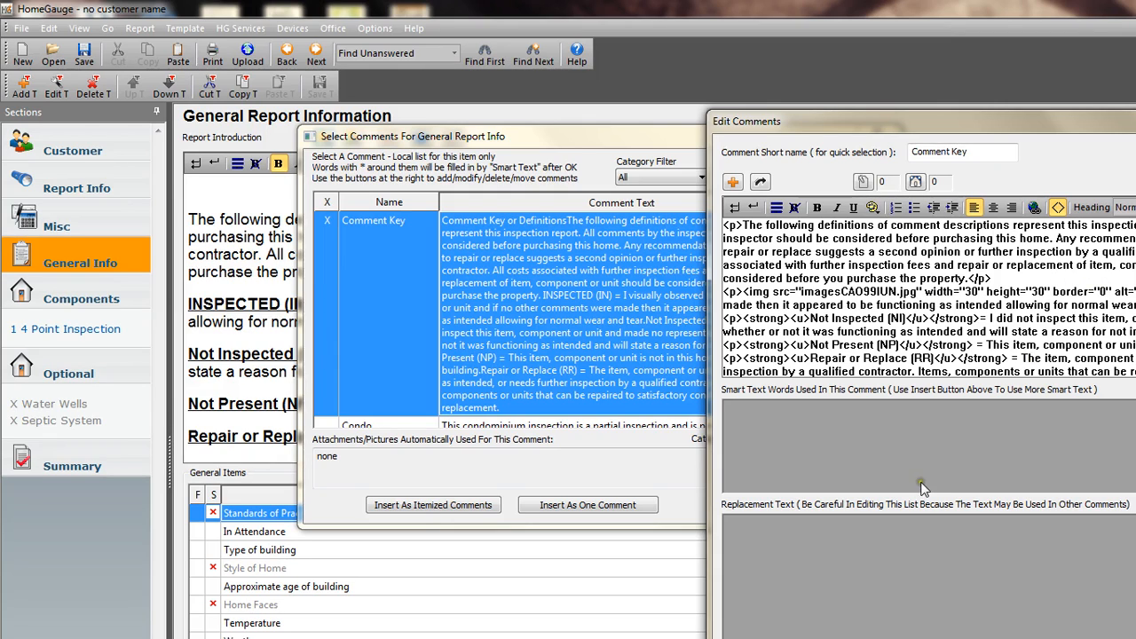
Copy the Inspected (IN) image snippet with imagesCAO99IUN.jpg from the Notepad notes, and widen the view of the Comment Key HTML source.
click(706, 638)
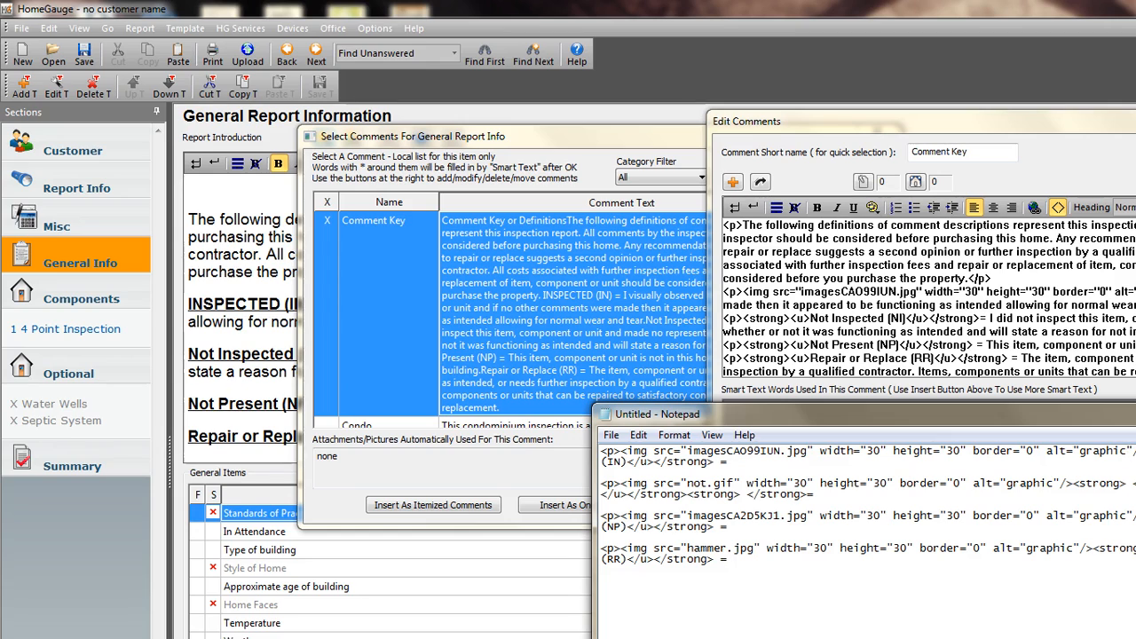
drag(729, 464, 617, 466)
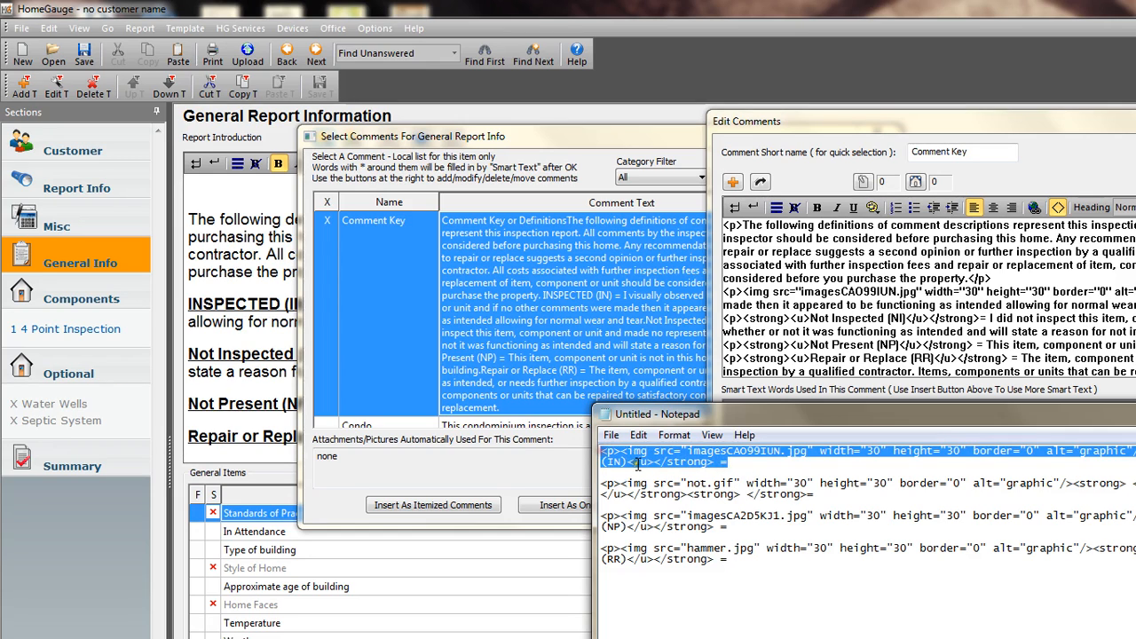
right_click(647, 459)
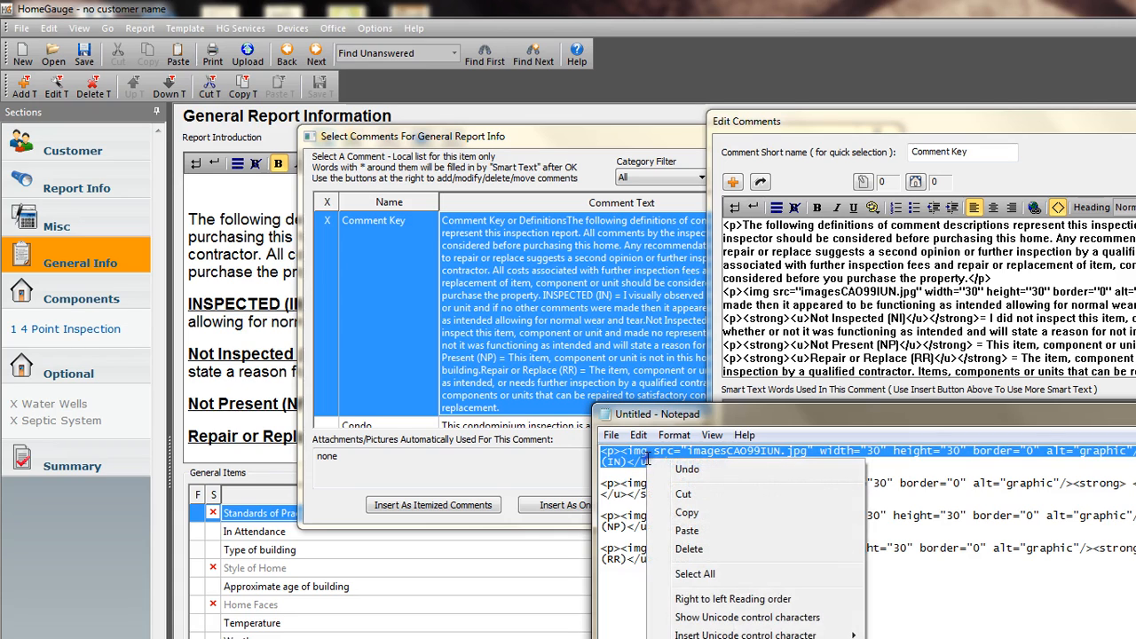
click(688, 517)
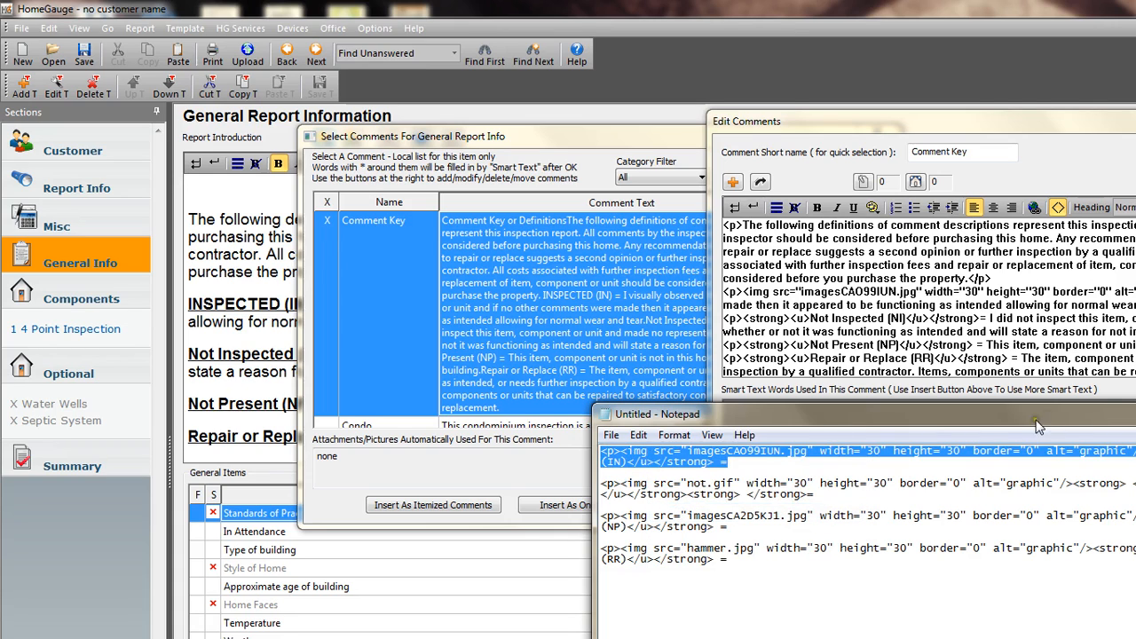
click(1131, 411)
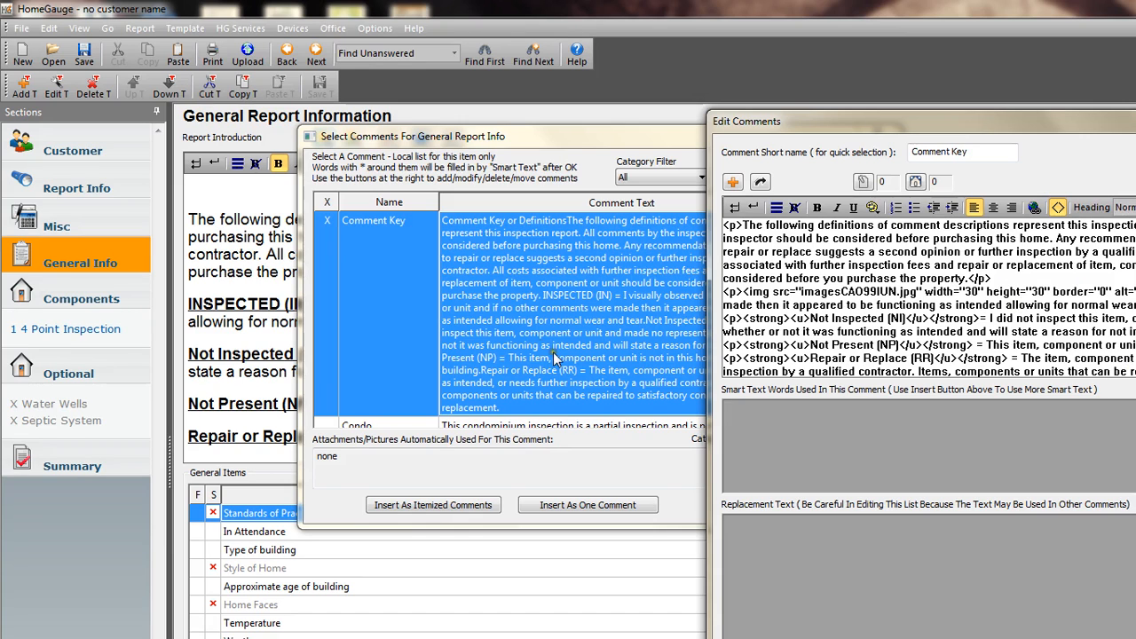
drag(710, 377, 495, 377)
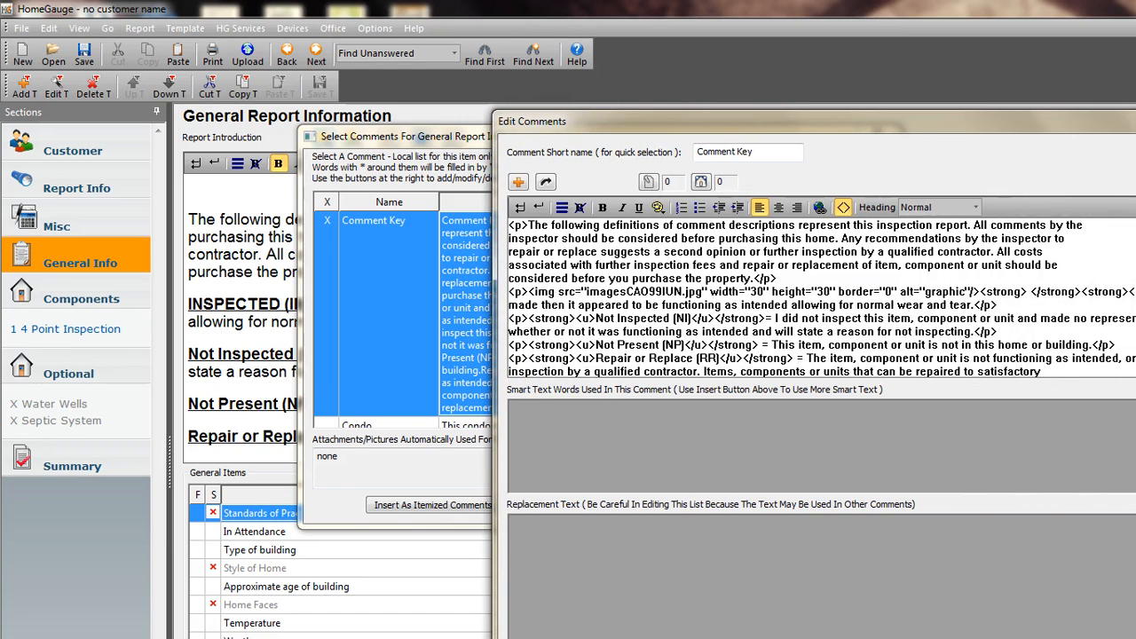
Replace the Inspected (IN) heading markup in the Comment Key HTML source with the copied imagesCAO99IUN.jpg snippet.
drag(1134, 293, 499, 293)
key(ctrl+v)
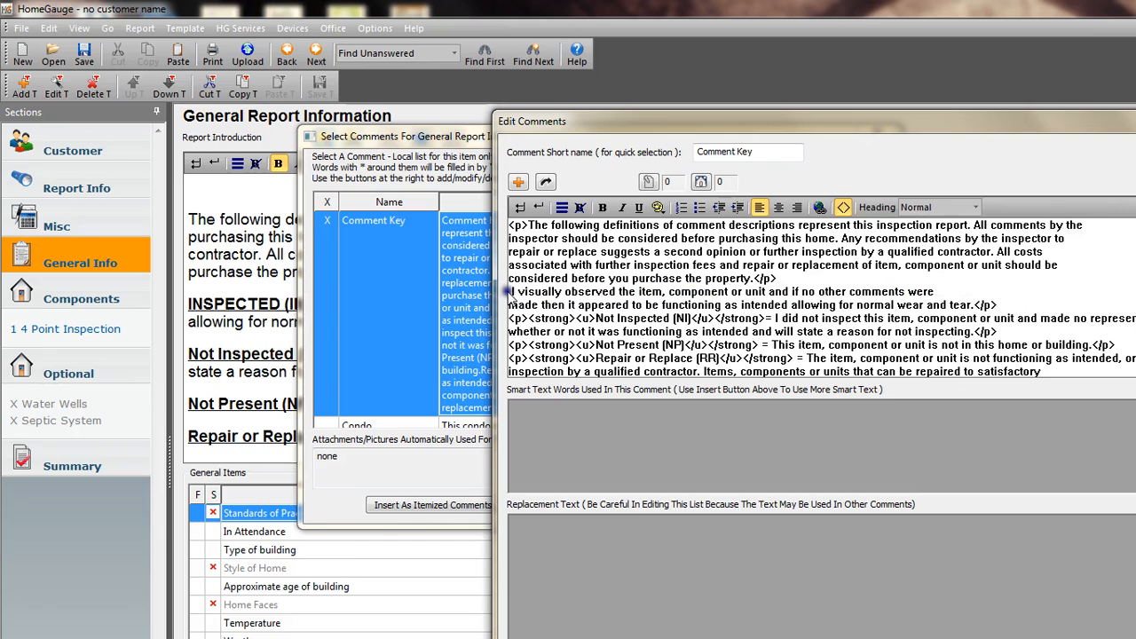
right_click(506, 287)
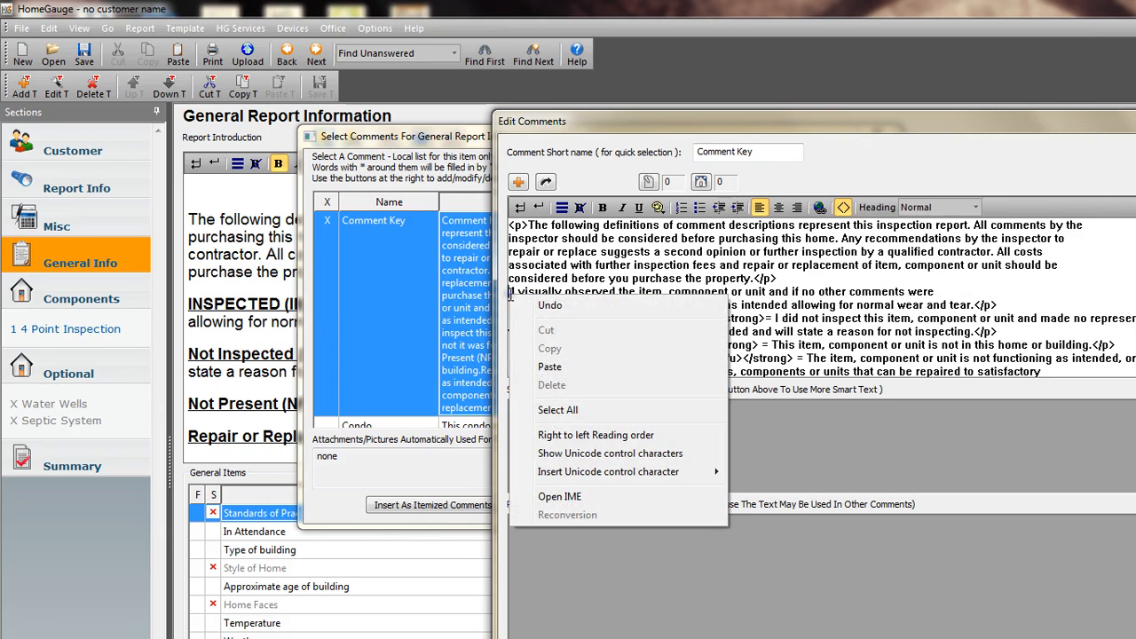
click(544, 362)
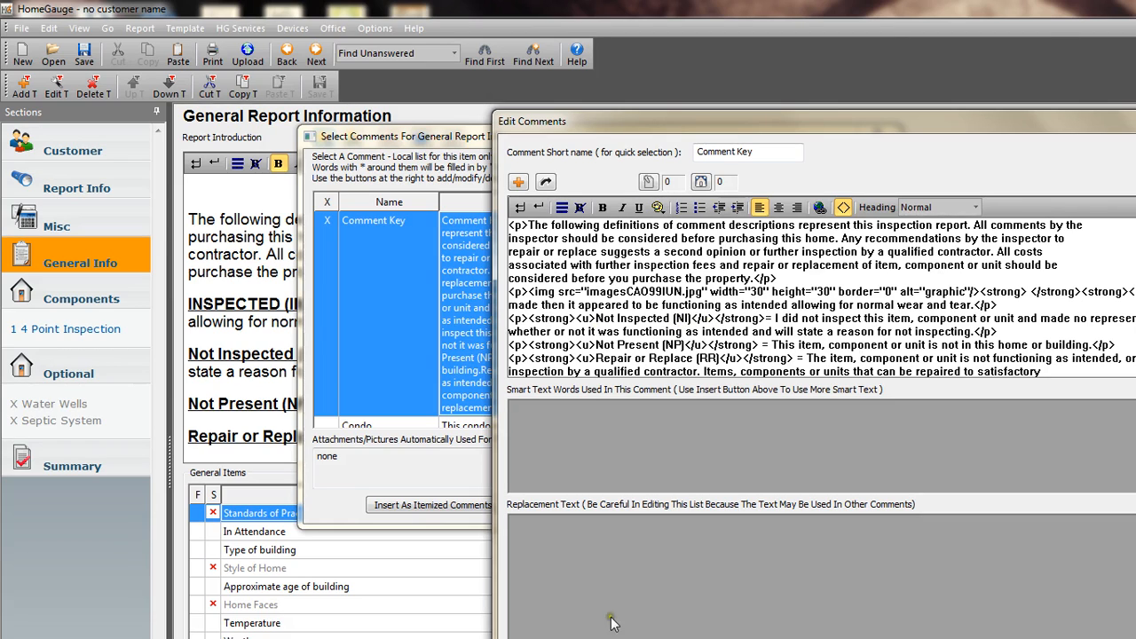
Copy the not.gif snippet from the Notepad notes and paste it over the Not Inspected (NI) heading markup in the Comment Key source.
key(alt+Tab)
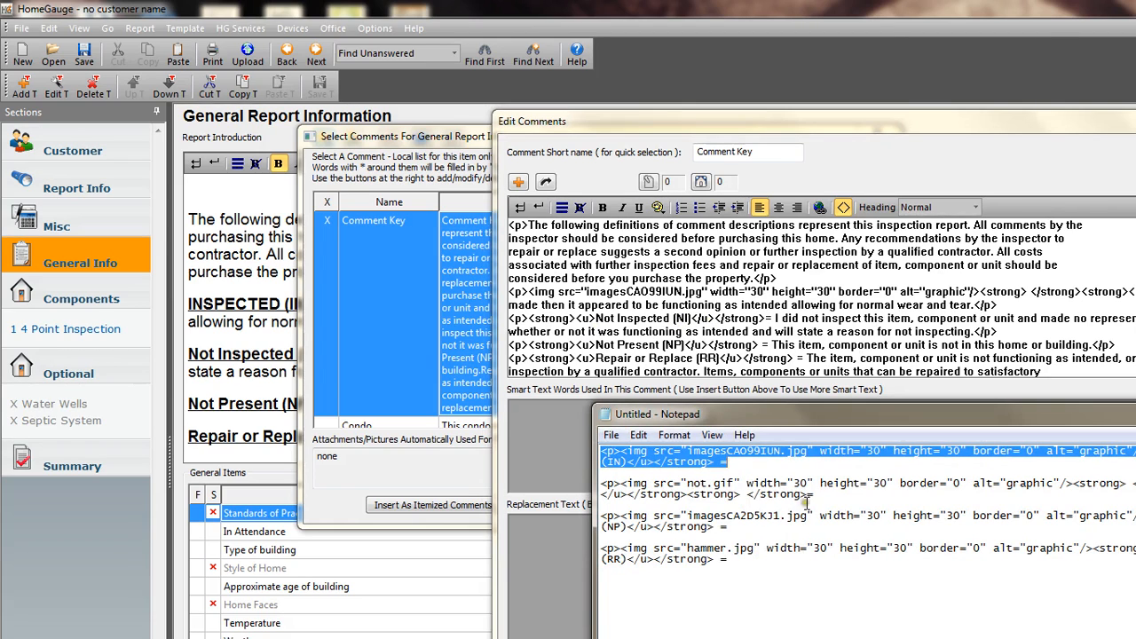
drag(813, 494, 598, 485)
right_click(639, 495)
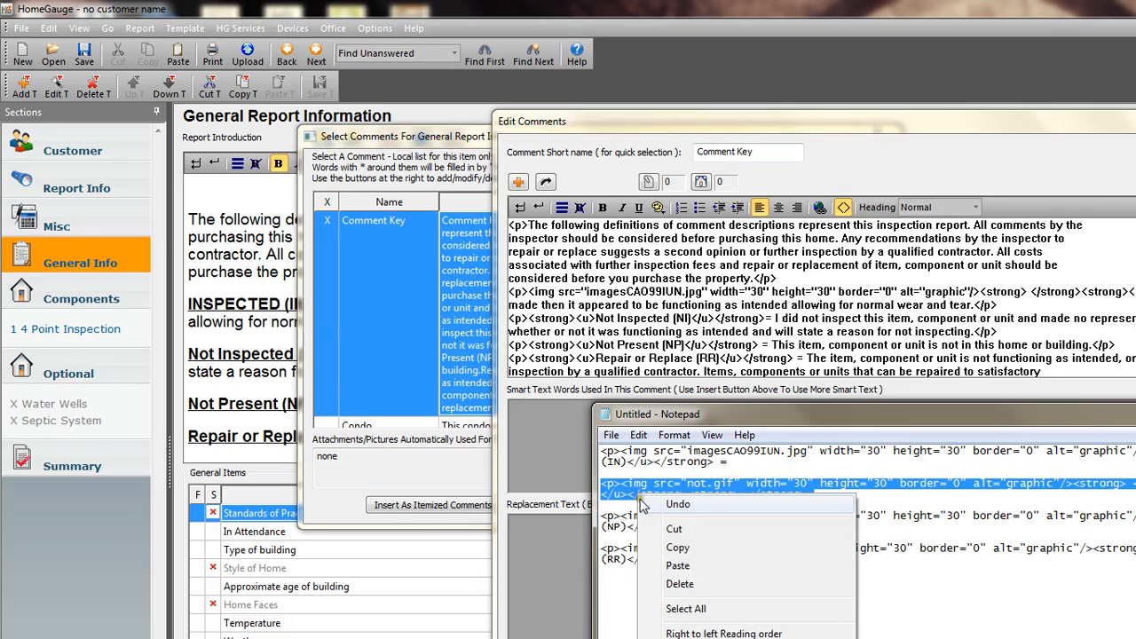
click(661, 547)
click(1110, 162)
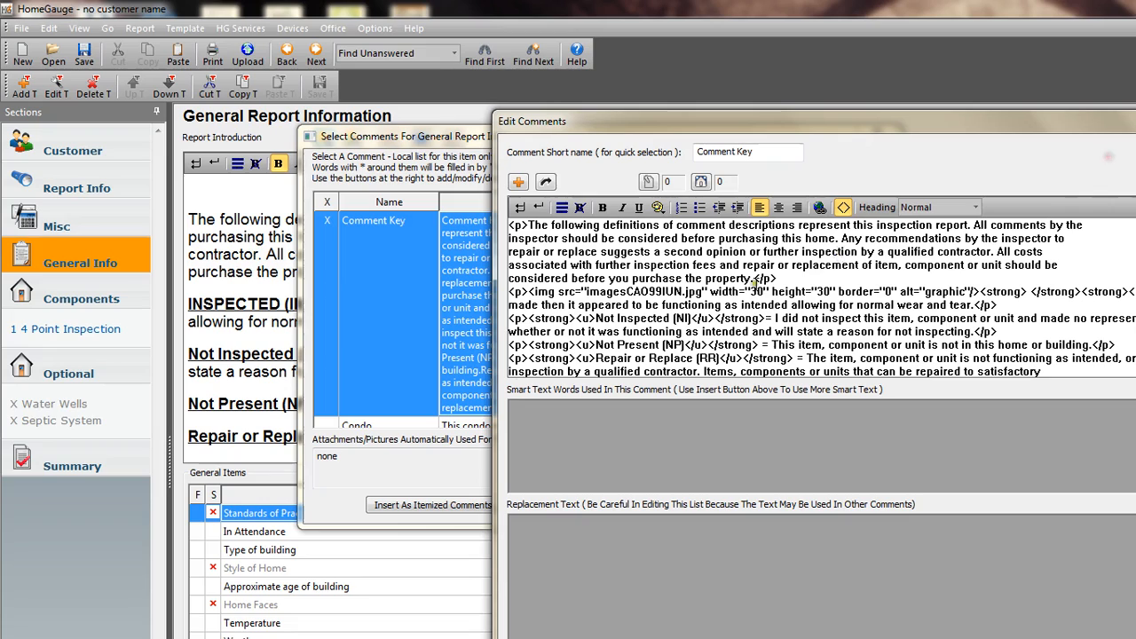
click(595, 320)
drag(773, 318, 509, 319)
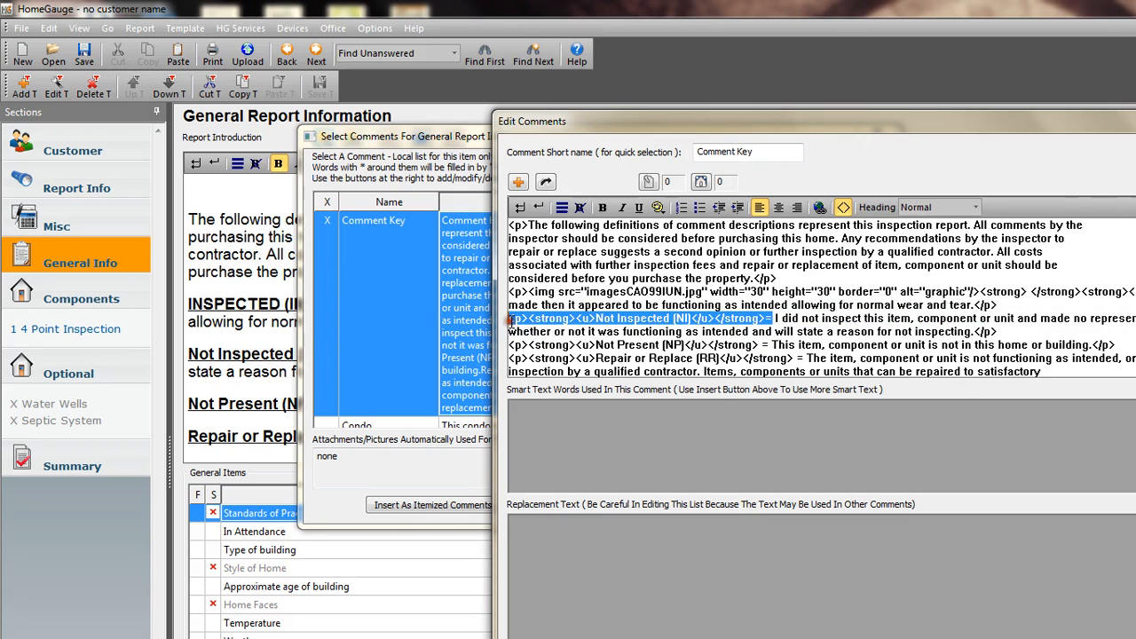
right_click(510, 321)
click(533, 392)
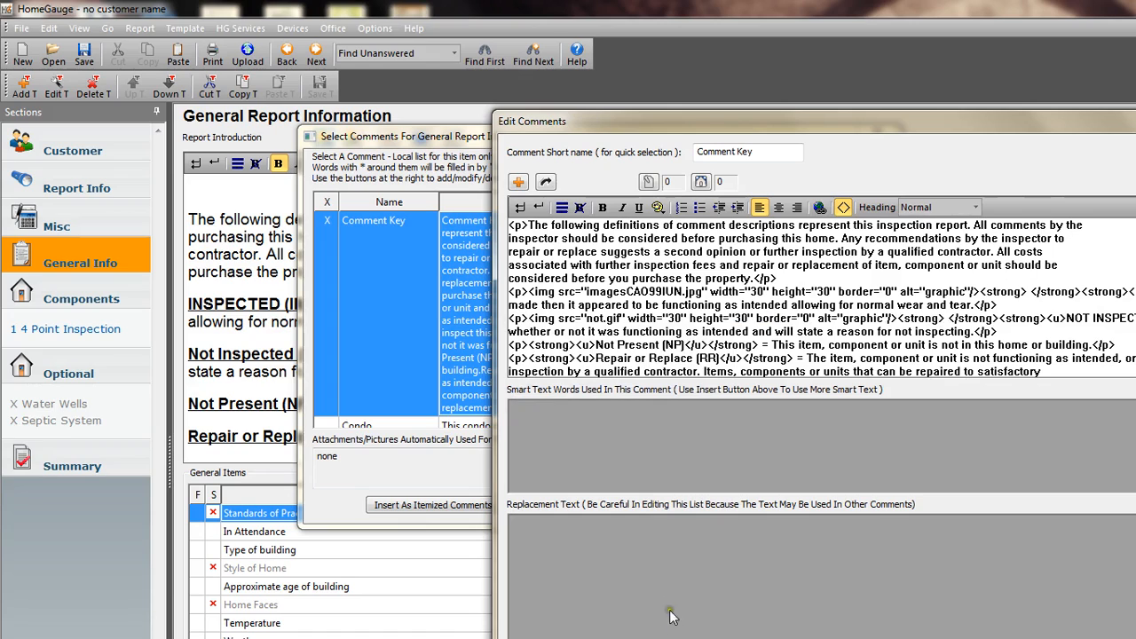
Copy the imagesCA2D5KJ1.jpg snippet from Notepad and paste it over the Not Present (NP) heading markup in the Comment Key source.
click(889, 637)
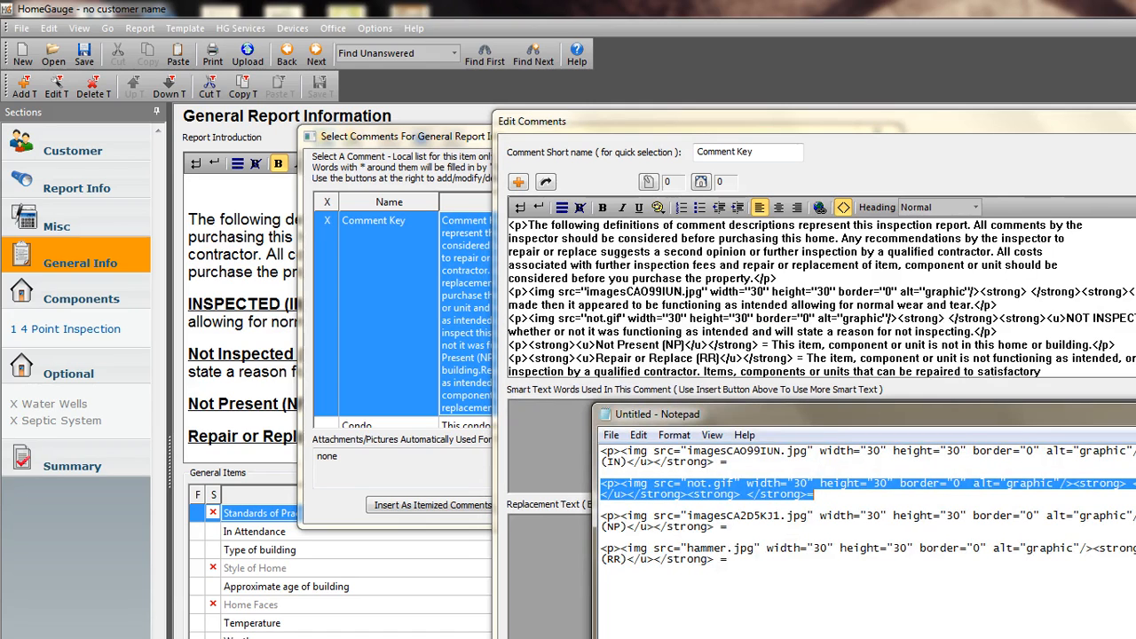
drag(733, 528, 610, 523)
right_click(610, 523)
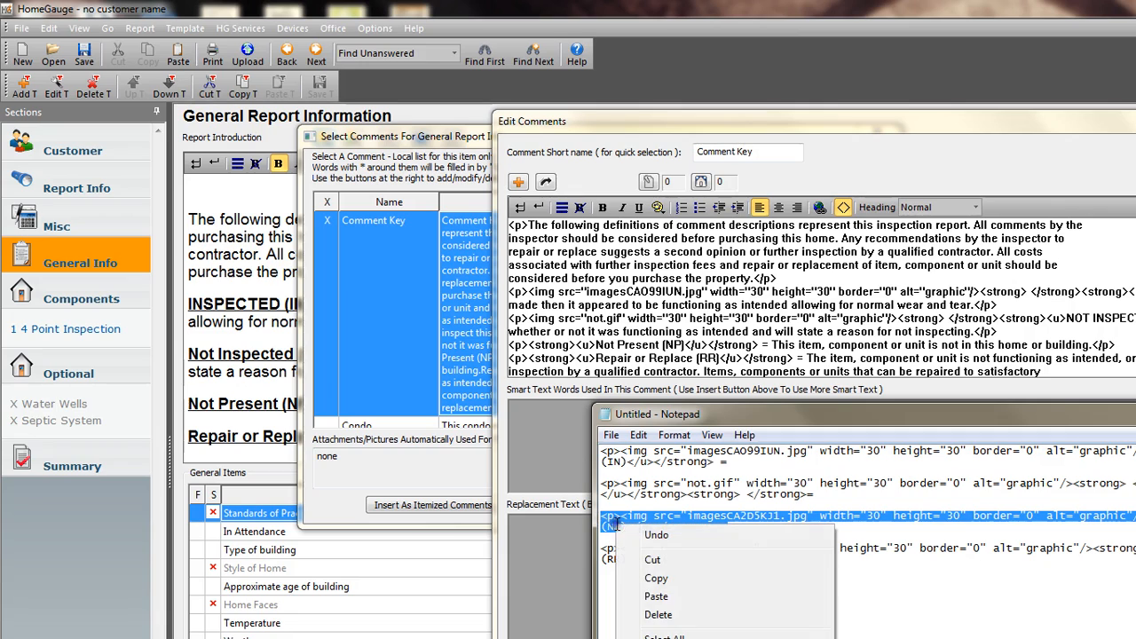
click(646, 578)
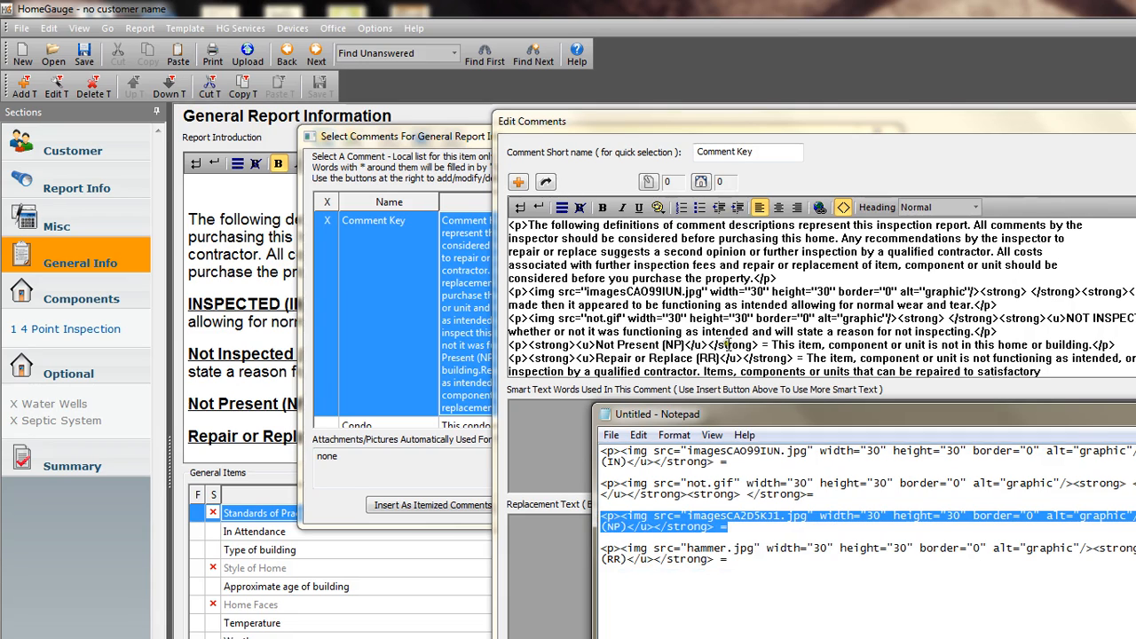
drag(769, 347, 509, 346)
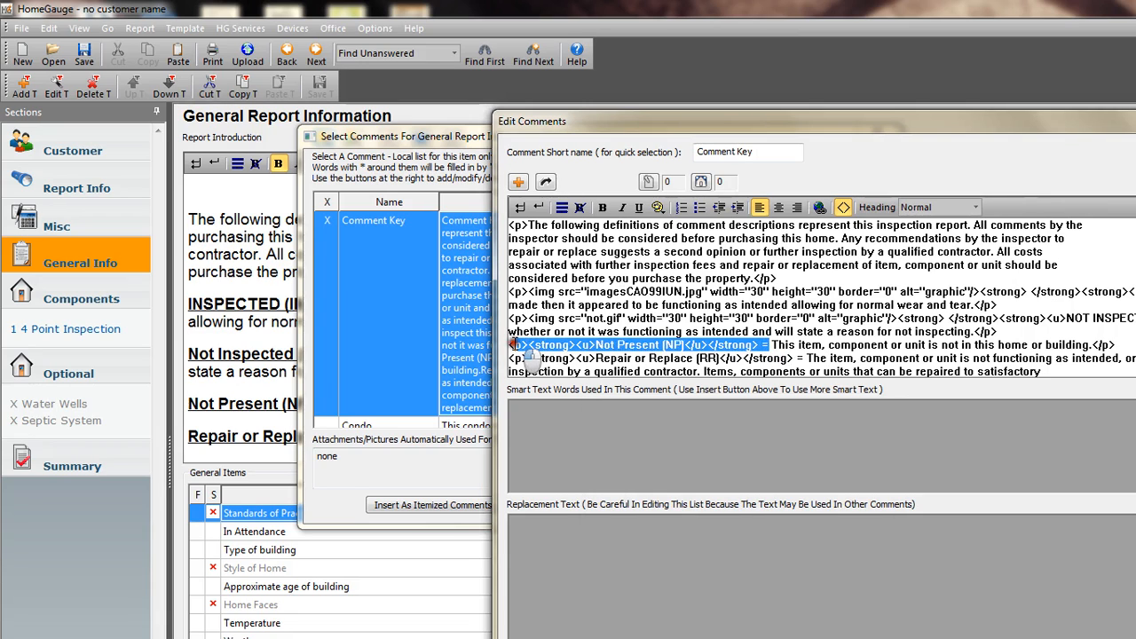
right_click(518, 352)
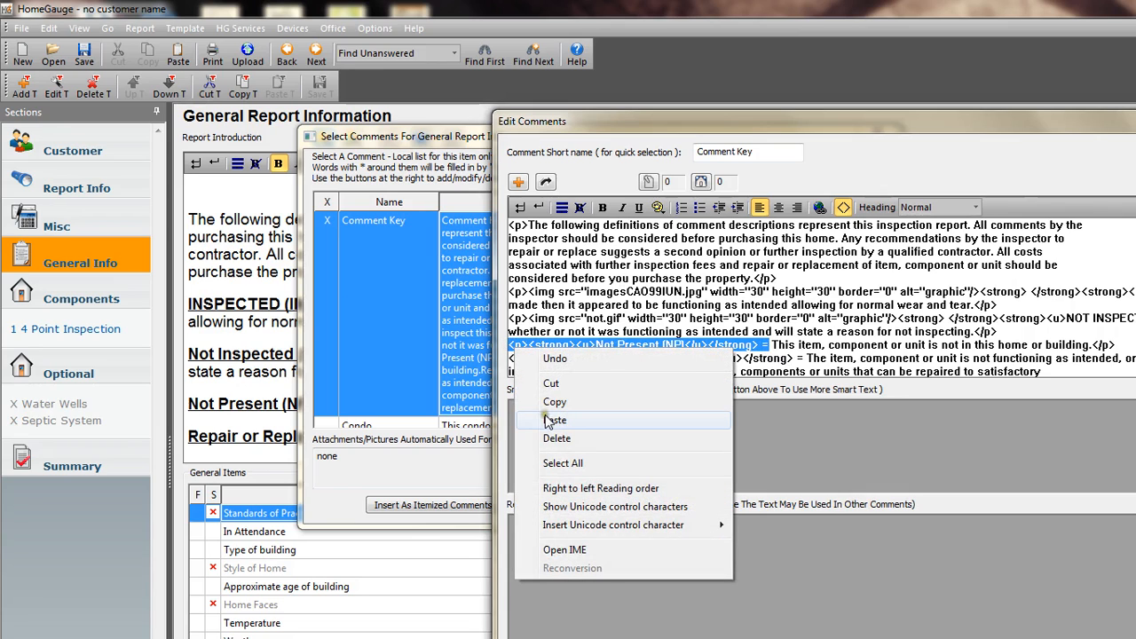
click(550, 419)
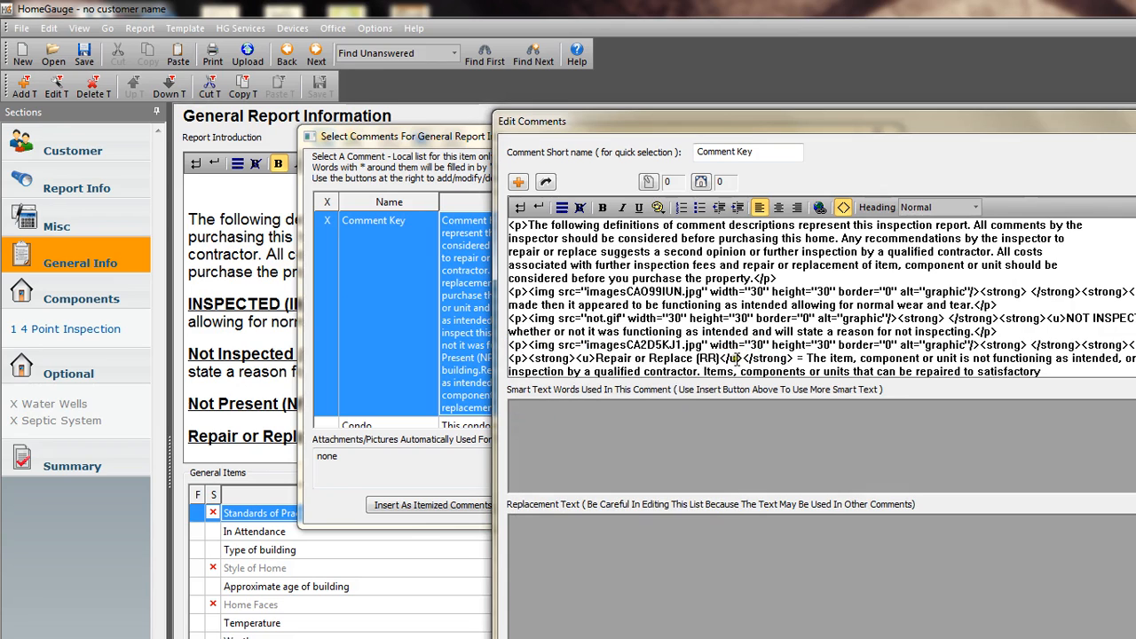
Copy the hammer.jpg snippet from Notepad and paste it over the Repair or Replace (RR) heading markup in the Comment Key source.
key(alt+Tab)
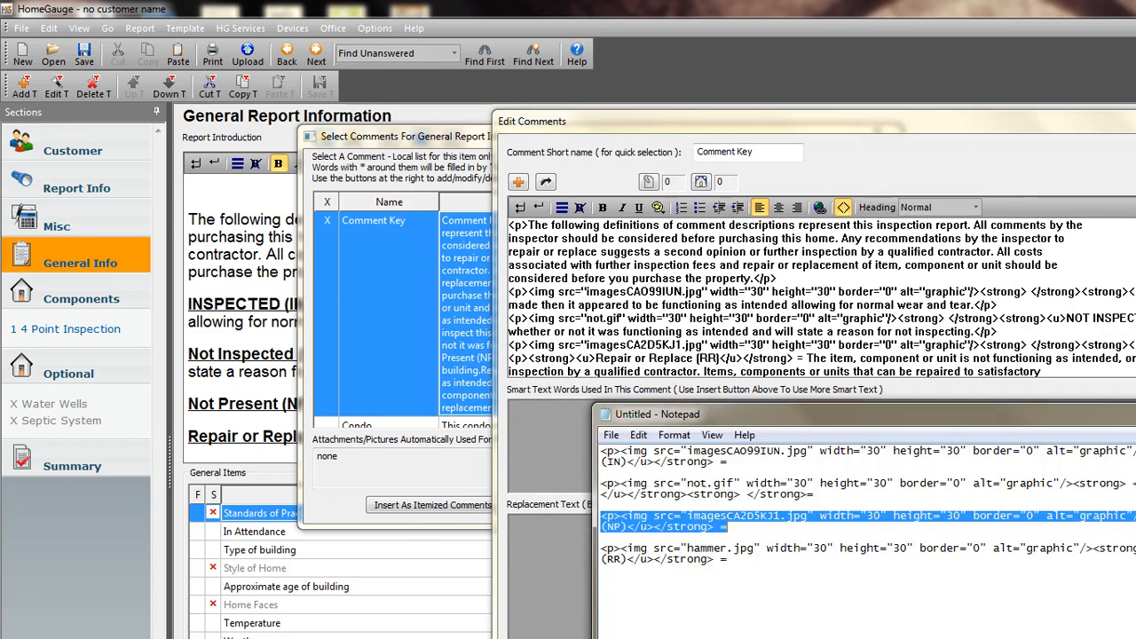
click(726, 561)
drag(724, 560, 601, 549)
right_click(624, 566)
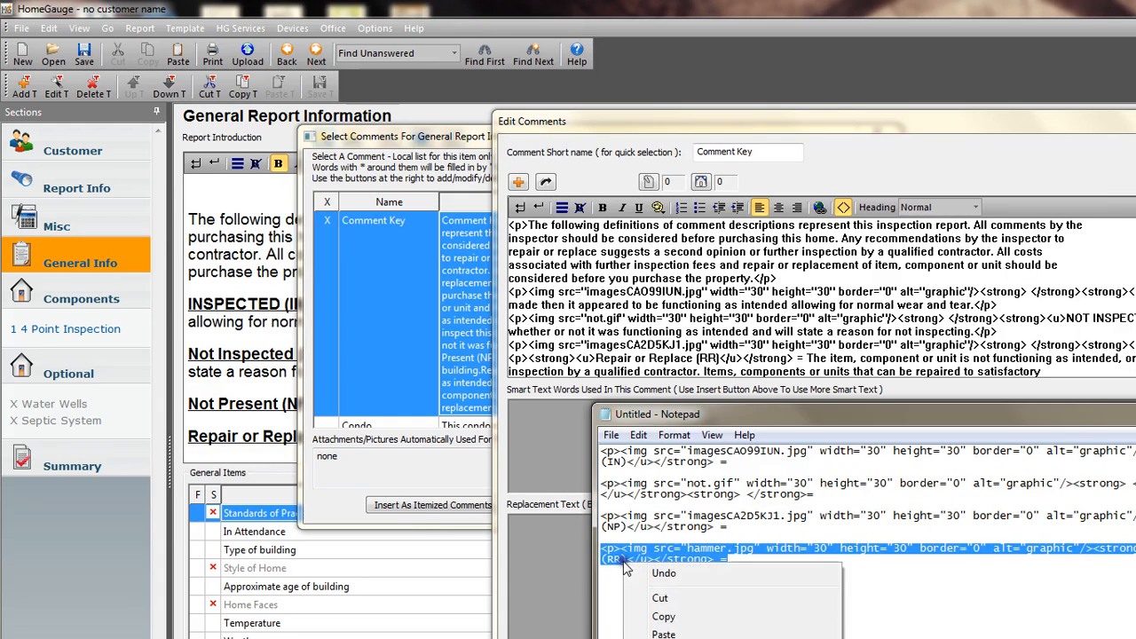
click(663, 616)
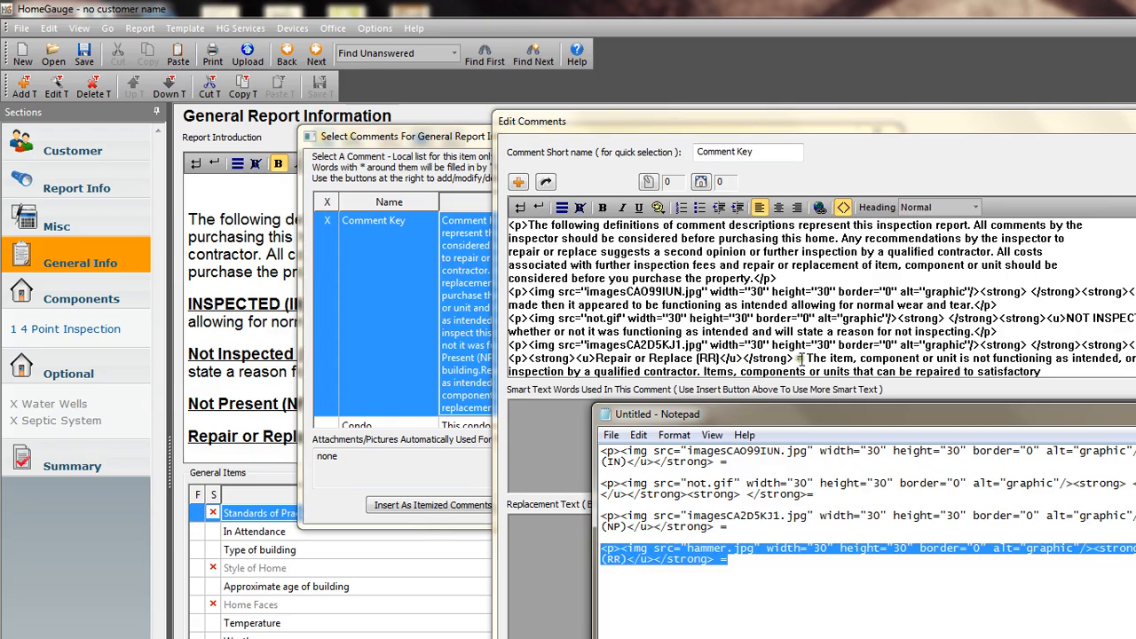
click(804, 357)
drag(804, 357, 508, 359)
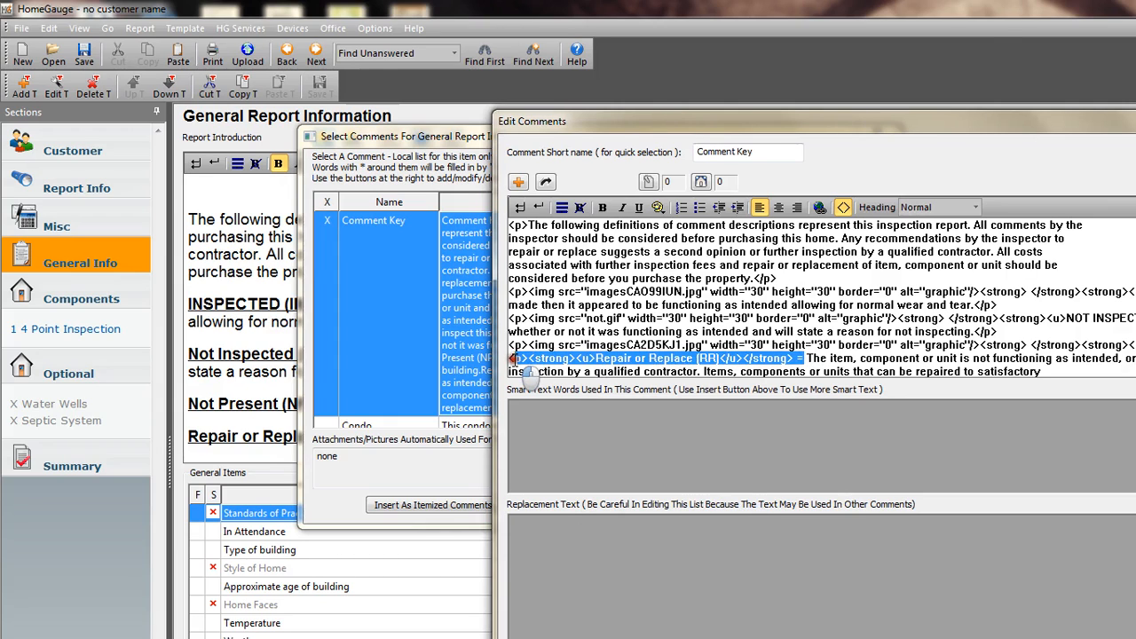
right_click(532, 363)
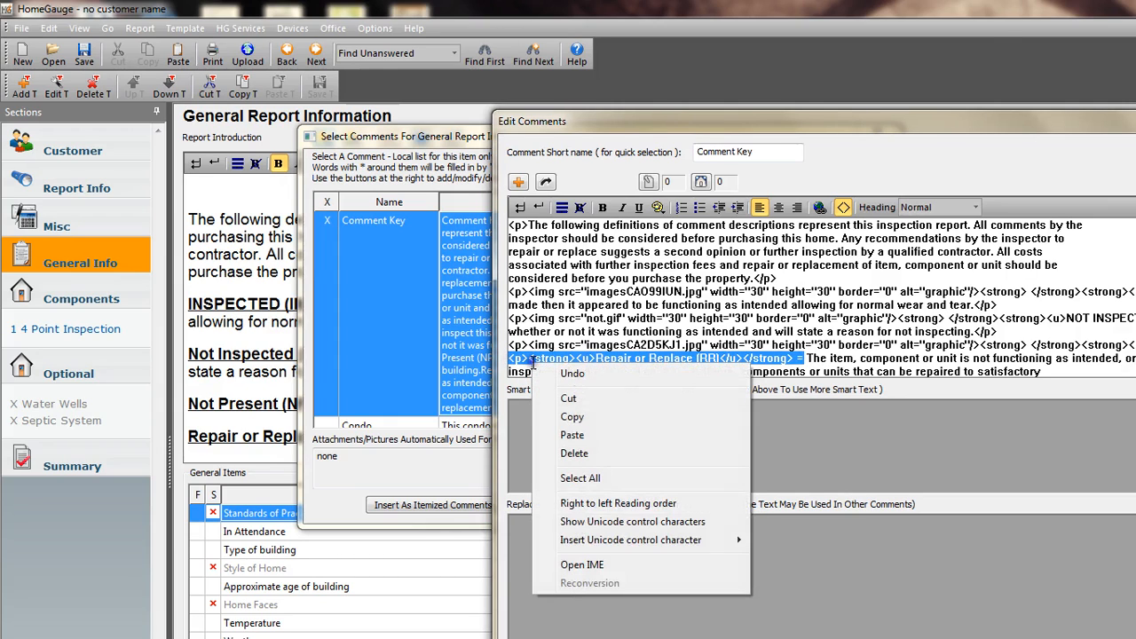
click(571, 435)
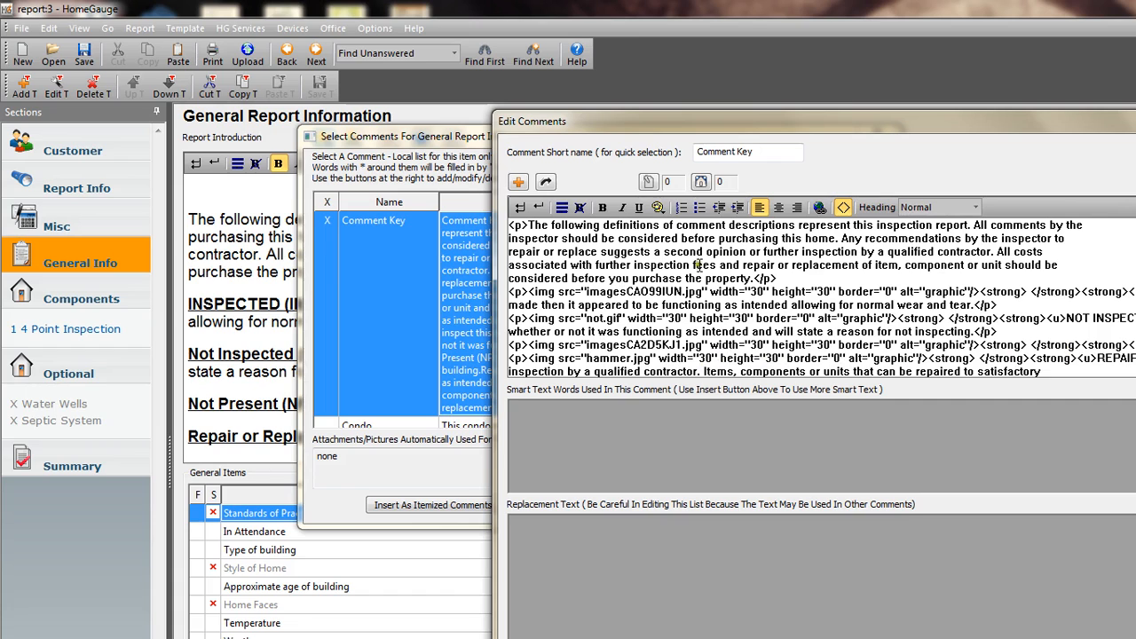
Save the edited Comment Key, leave the comment list without inserting, and clear the existing General Info report introduction.
key(Escape)
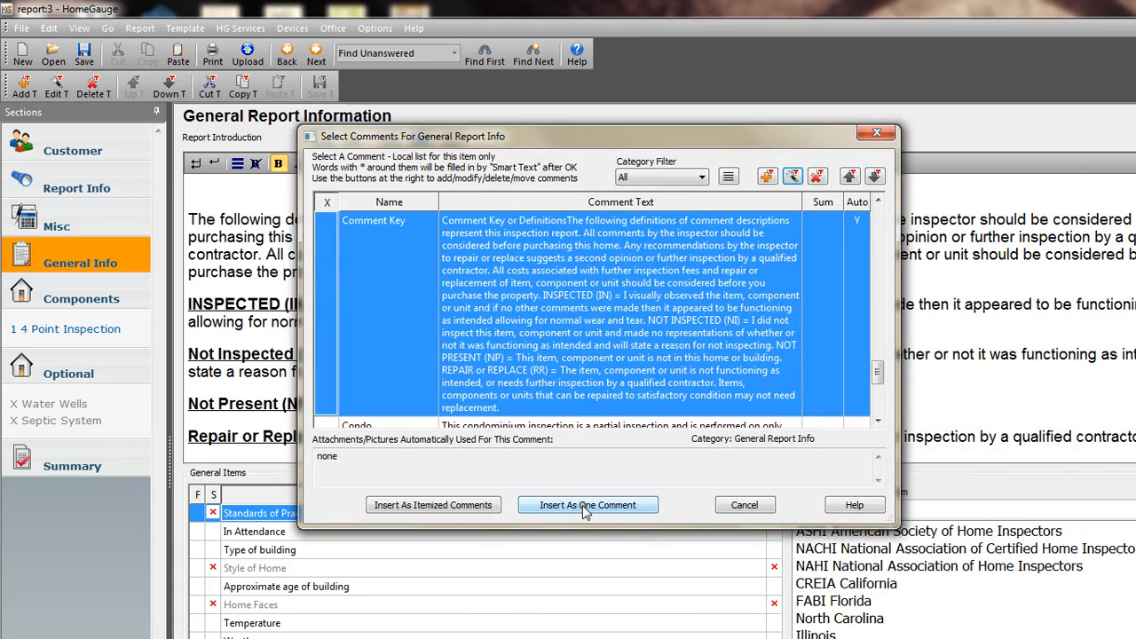
click(727, 505)
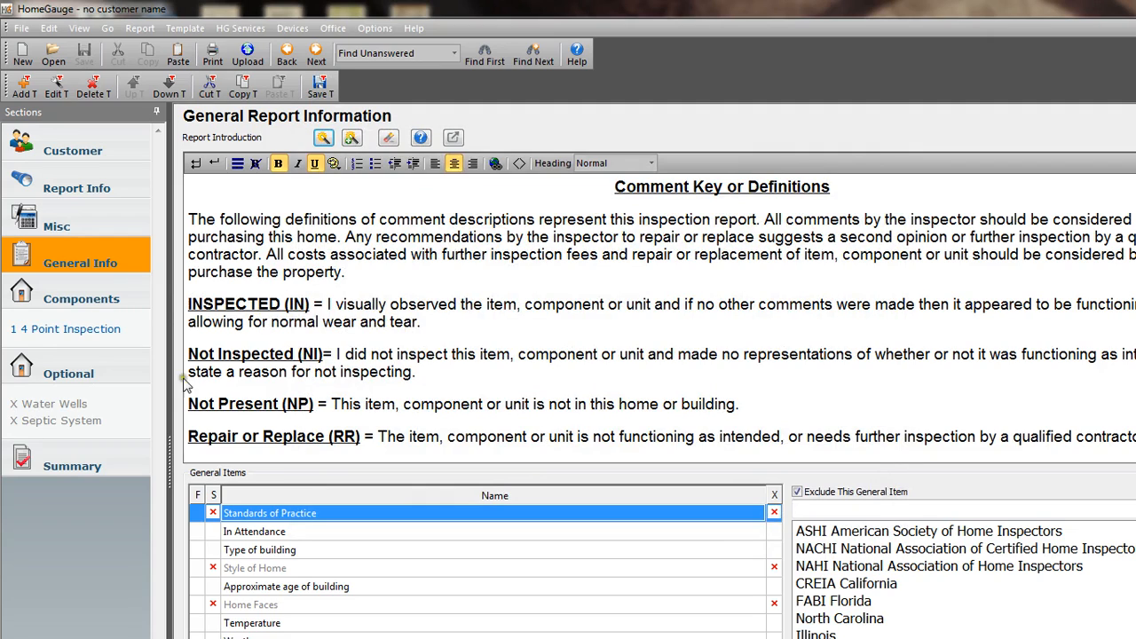
click(387, 138)
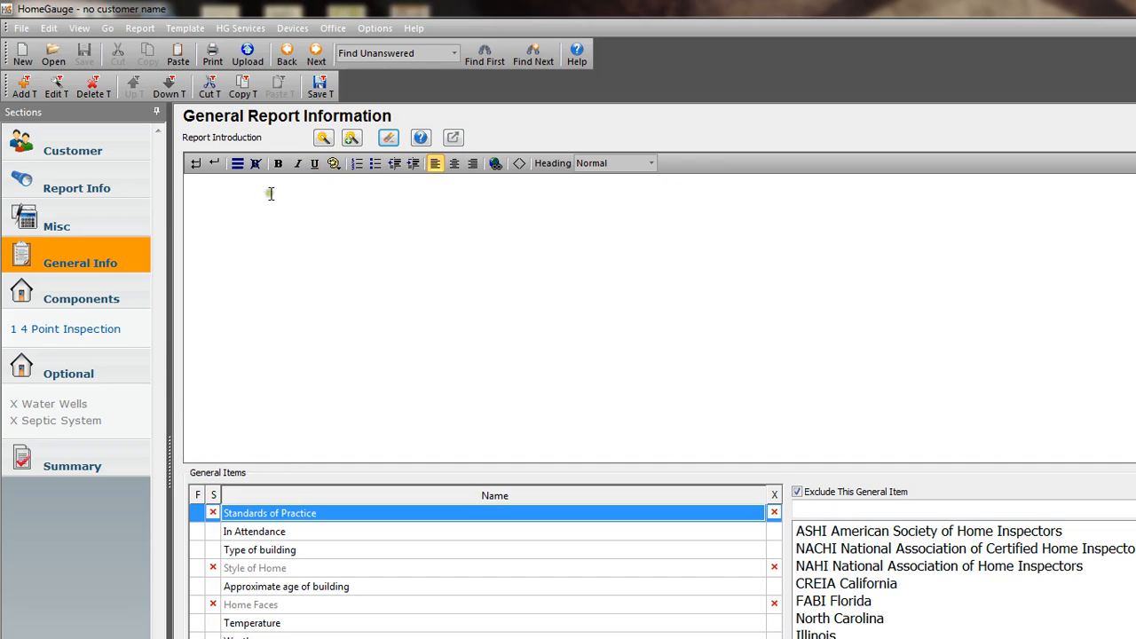
Insert the updated Comment Key into the empty report introduction as itemized comments and check the icons beside its definitions.
click(323, 138)
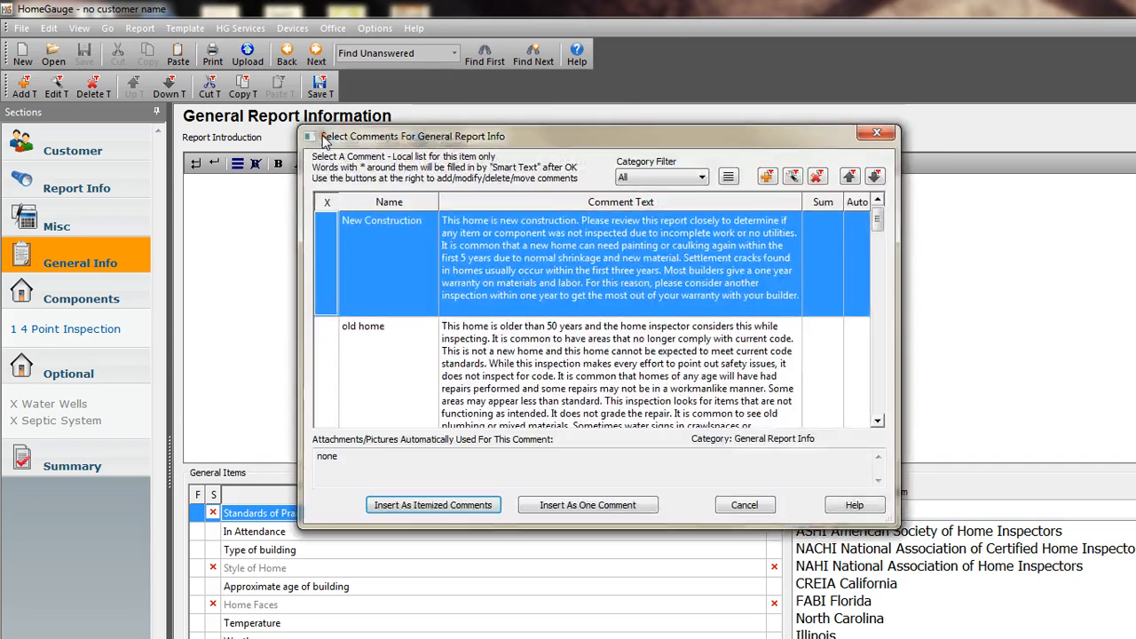
drag(880, 223, 879, 325)
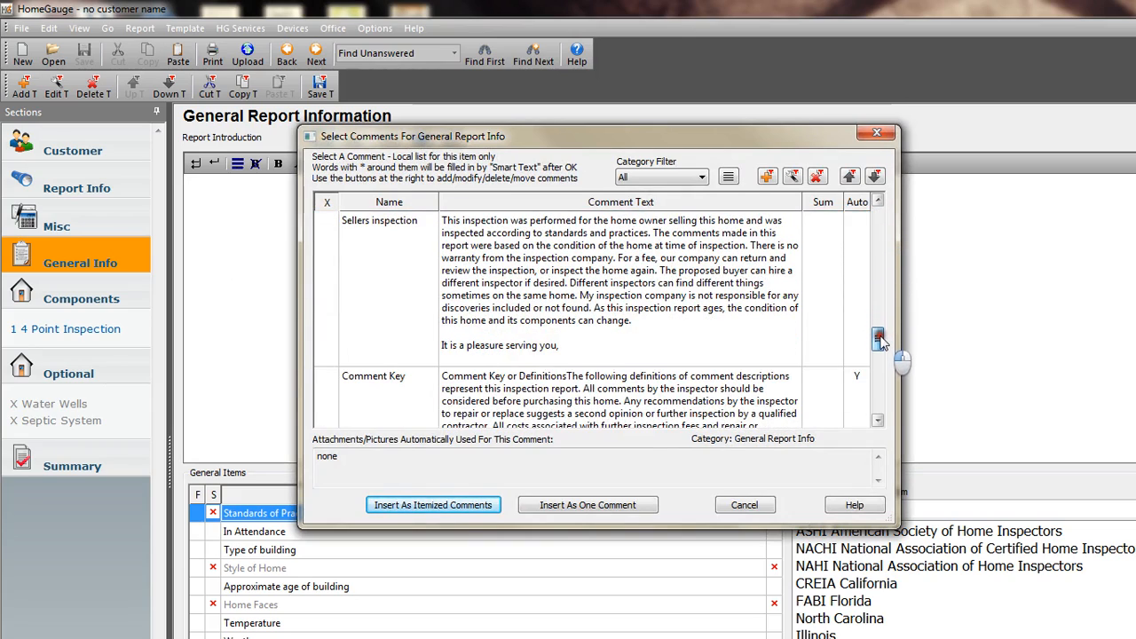
click(697, 398)
click(431, 505)
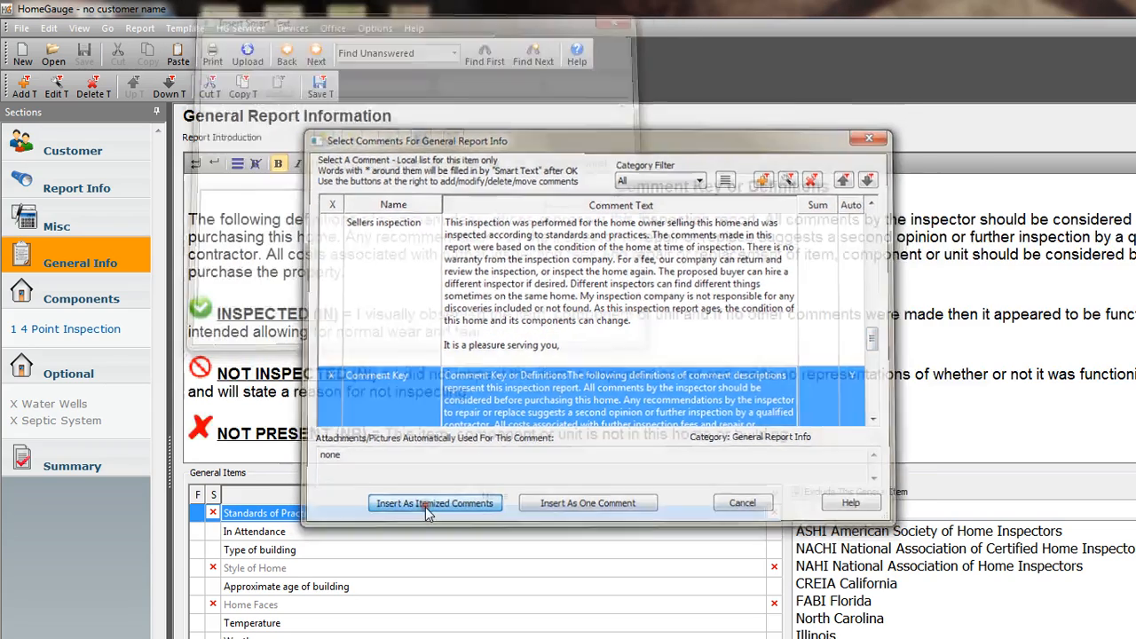
scroll(584, 362, down, 1)
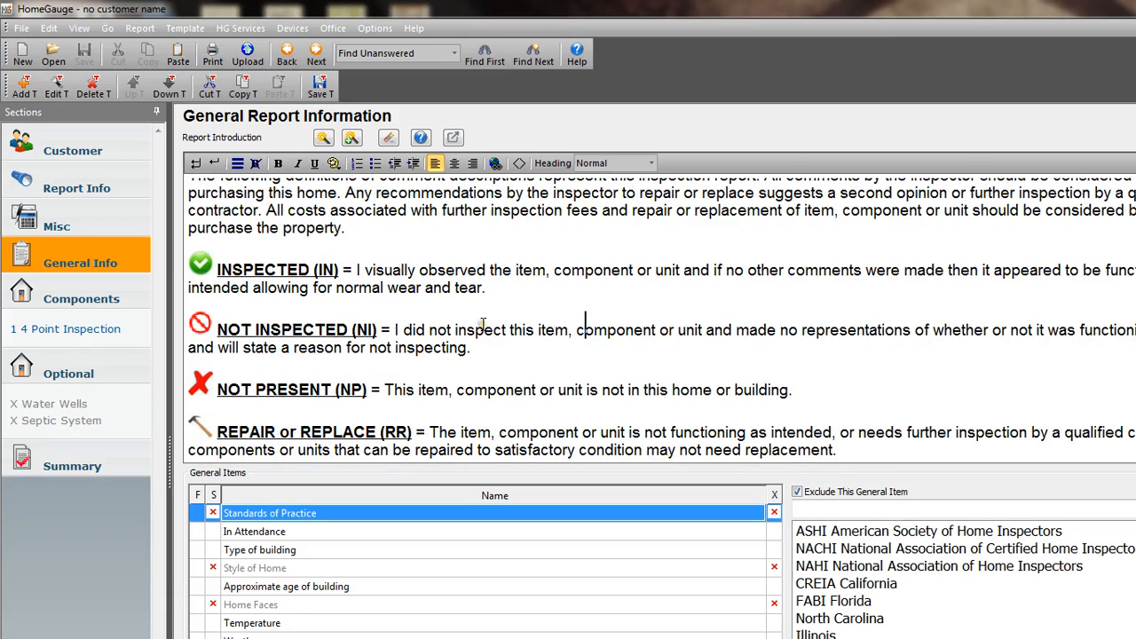
In 4 Point Inspection, enter for item A: "The plumbing system was inspected and no obvious signs of defects were observed at the time of inspection".
click(88, 339)
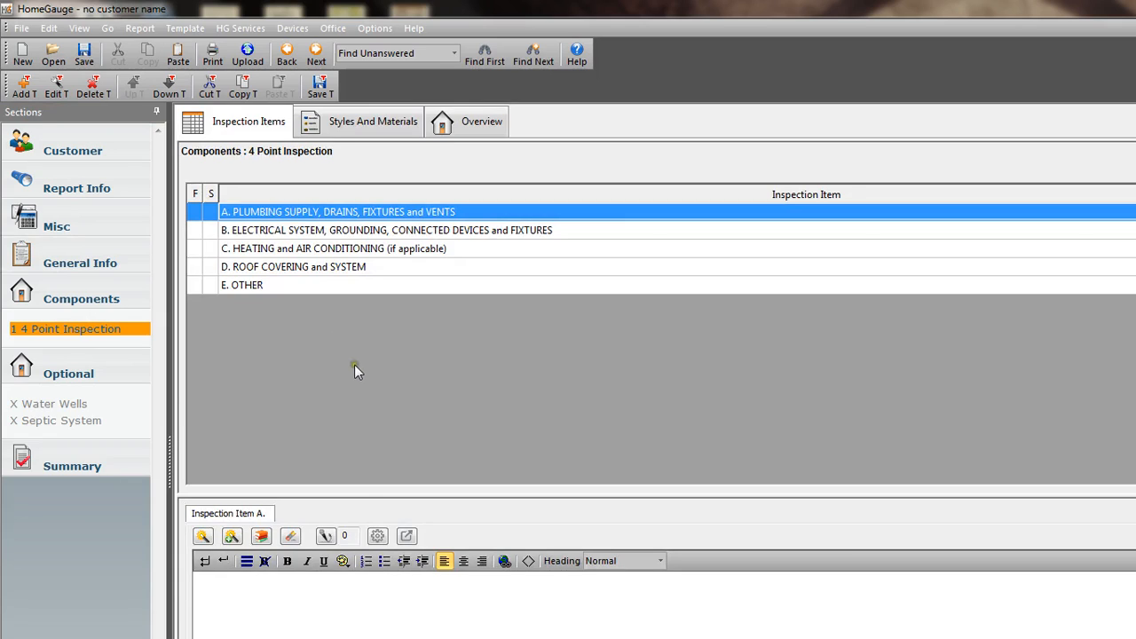
click(279, 632)
text(The plumbing s)
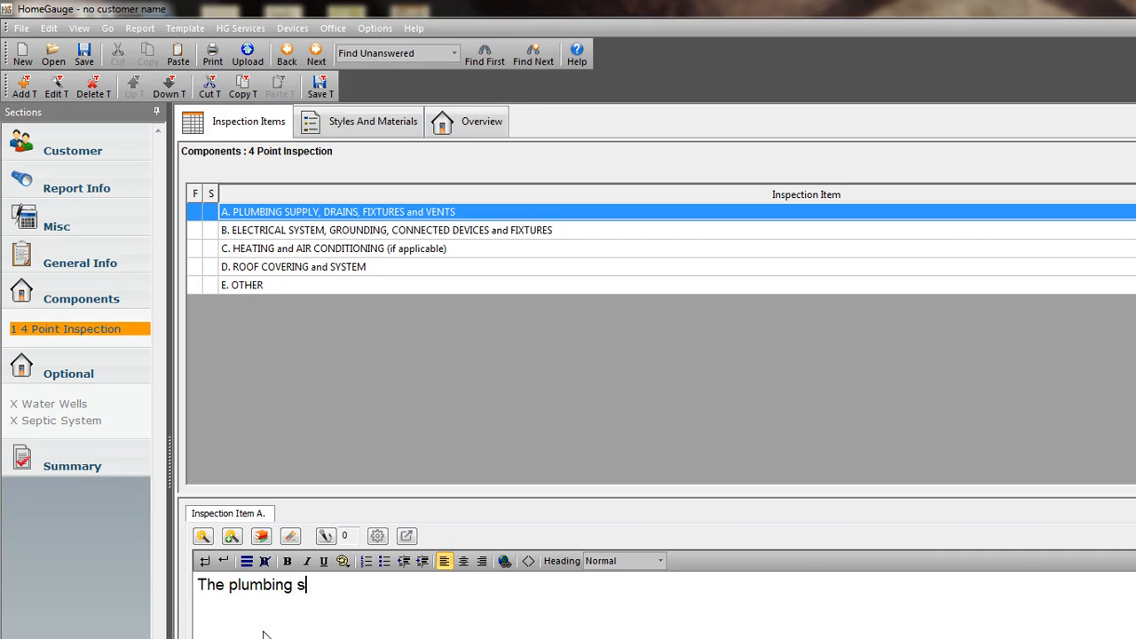
text(ystem was insp)
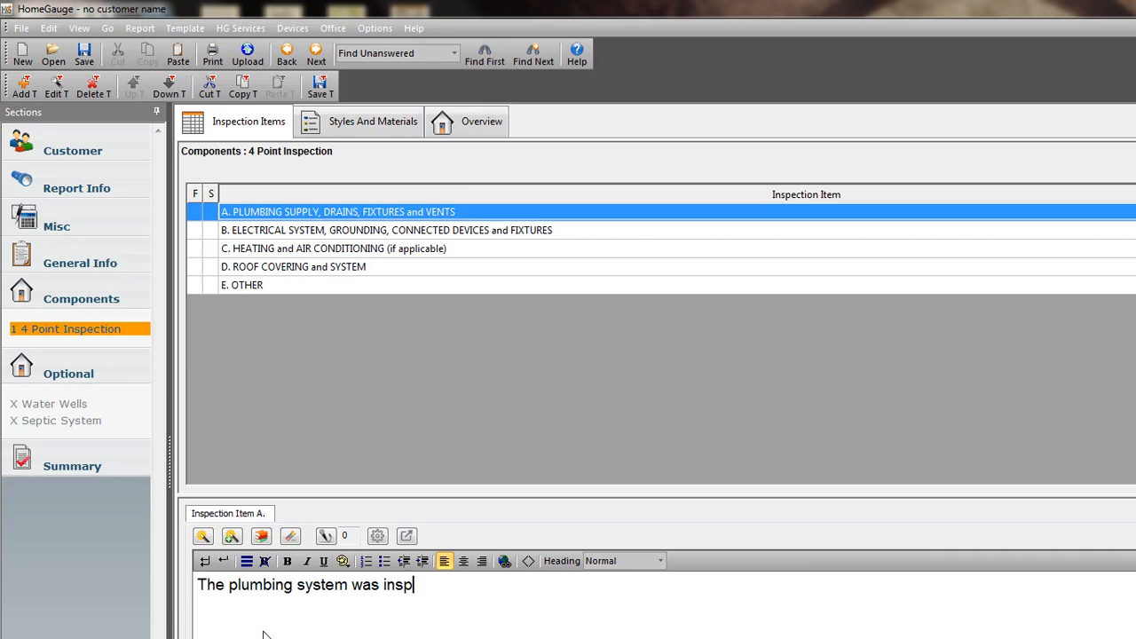
text(ected and no obvio)
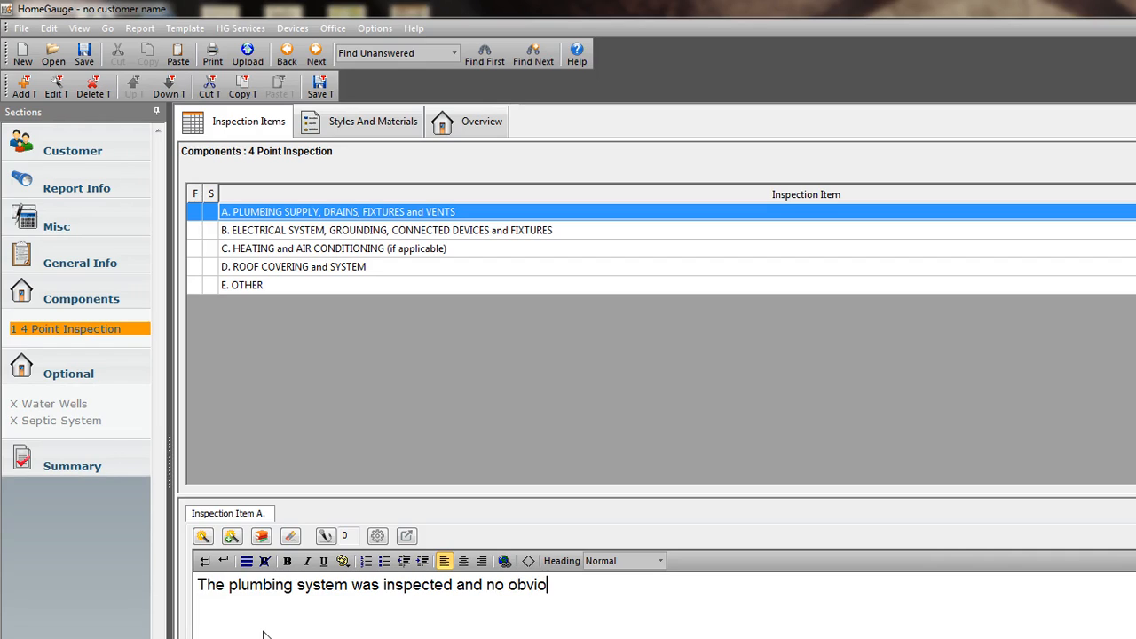
text(us signs of)
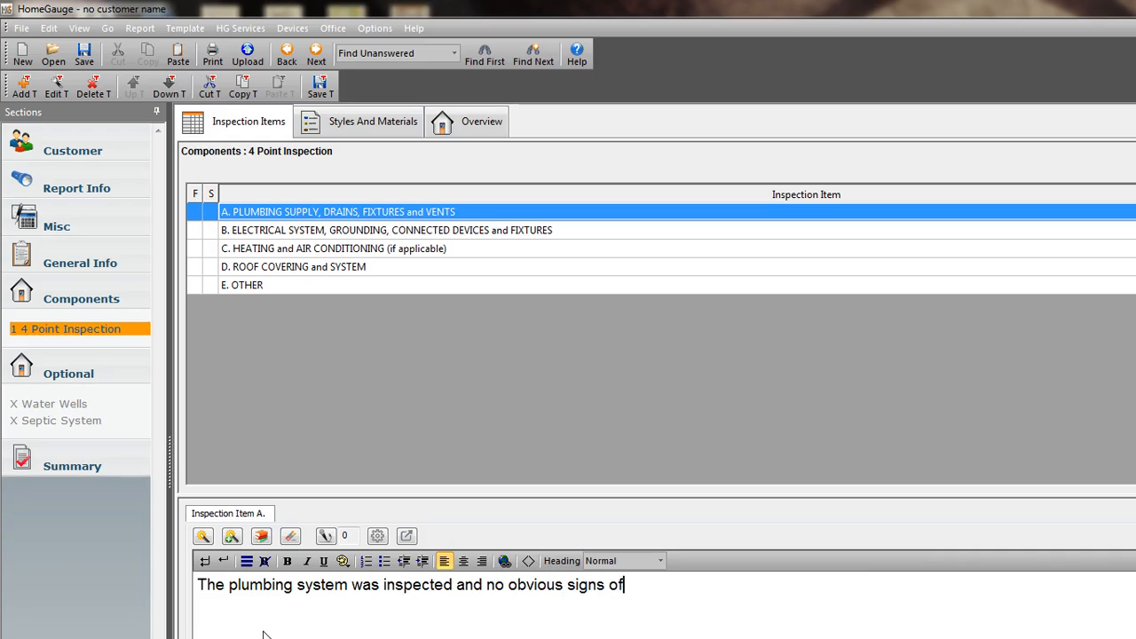
text( defects we)
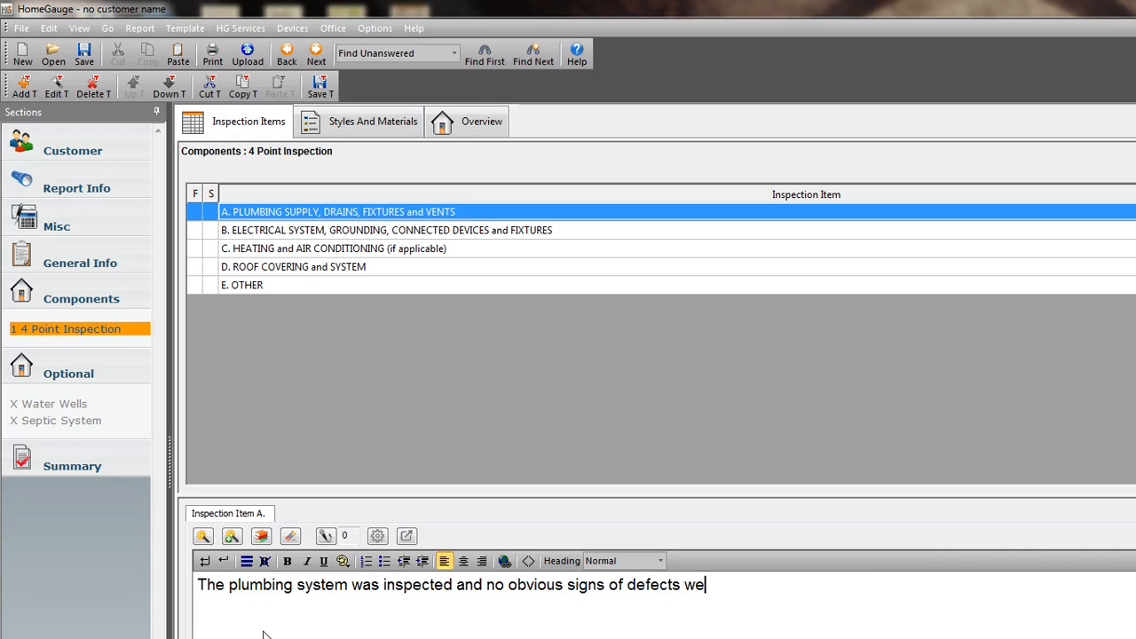
text(re observed at the )
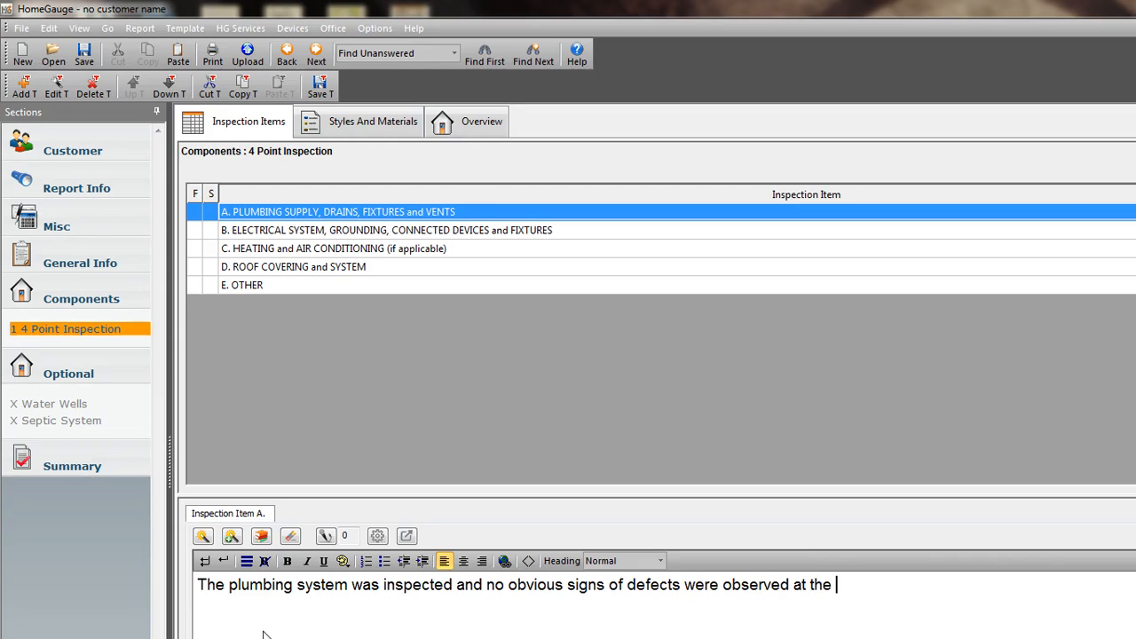
text(time of inspect)
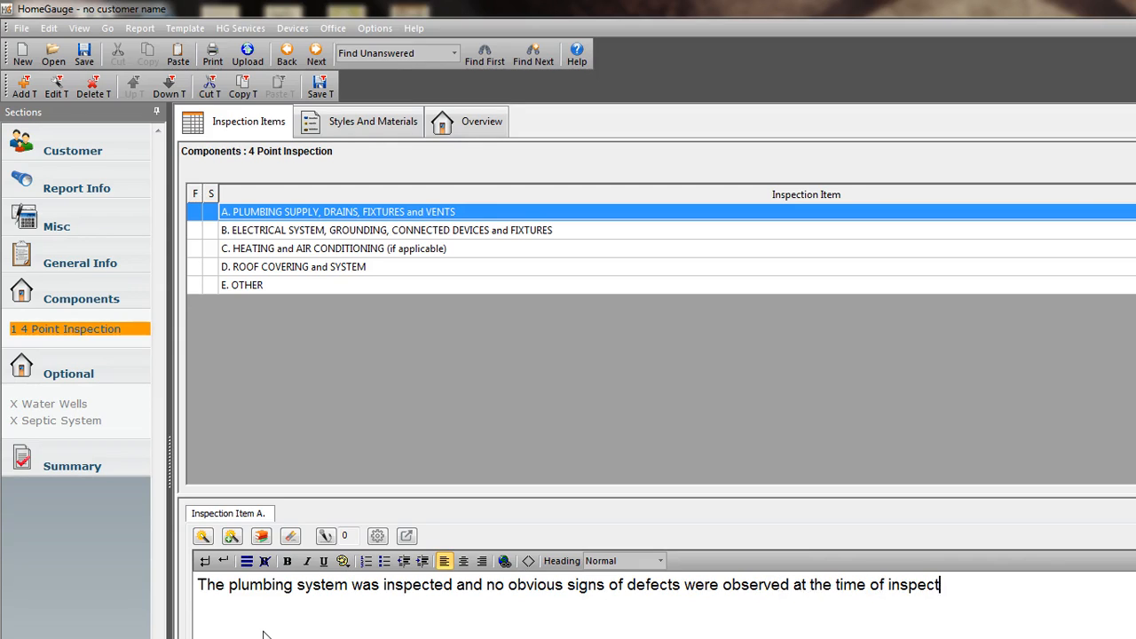
text(ion.)
Enter for item C, Heating and Air Conditioning, "The heating system needs servicing by a qualified HVAC contractor.", correcting the spelling of "qualified".
click(333, 249)
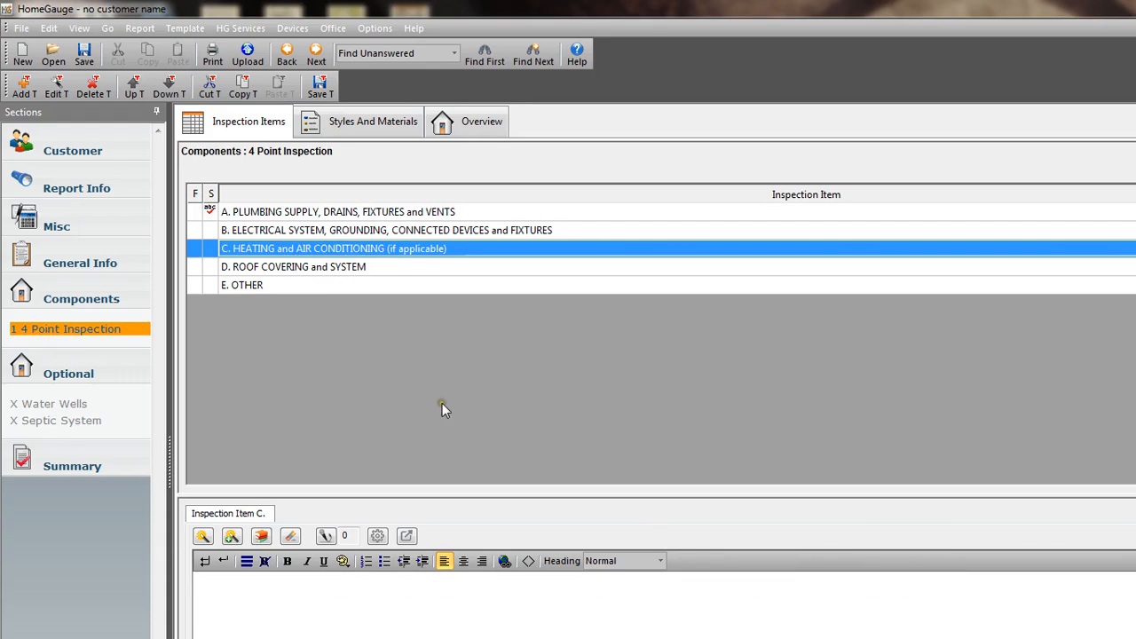
click(391, 604)
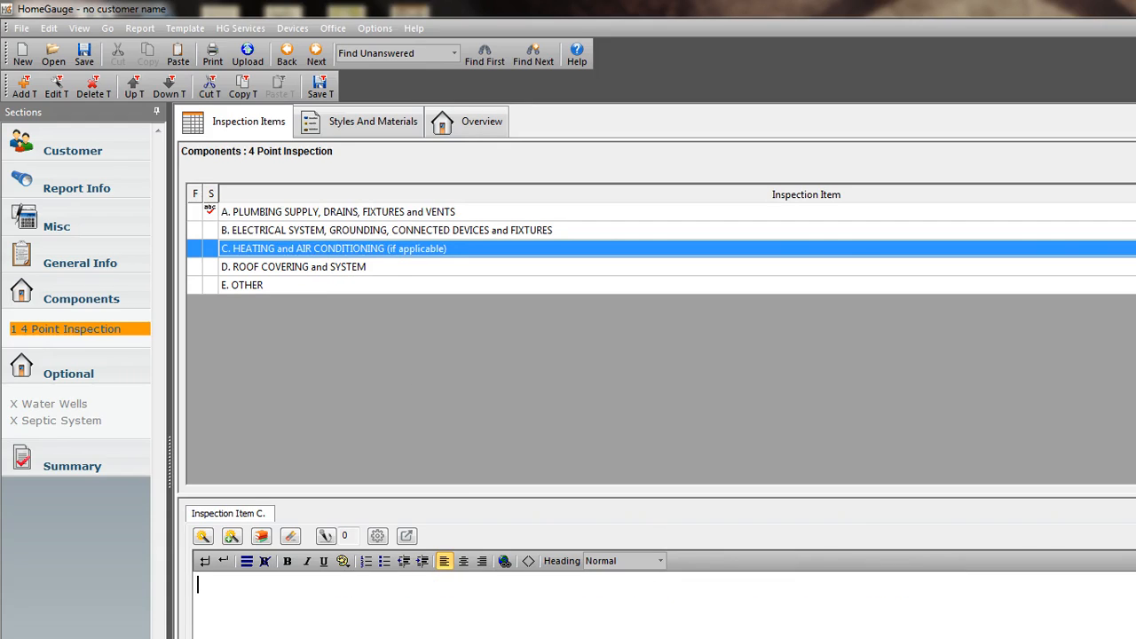
text(The heating system )
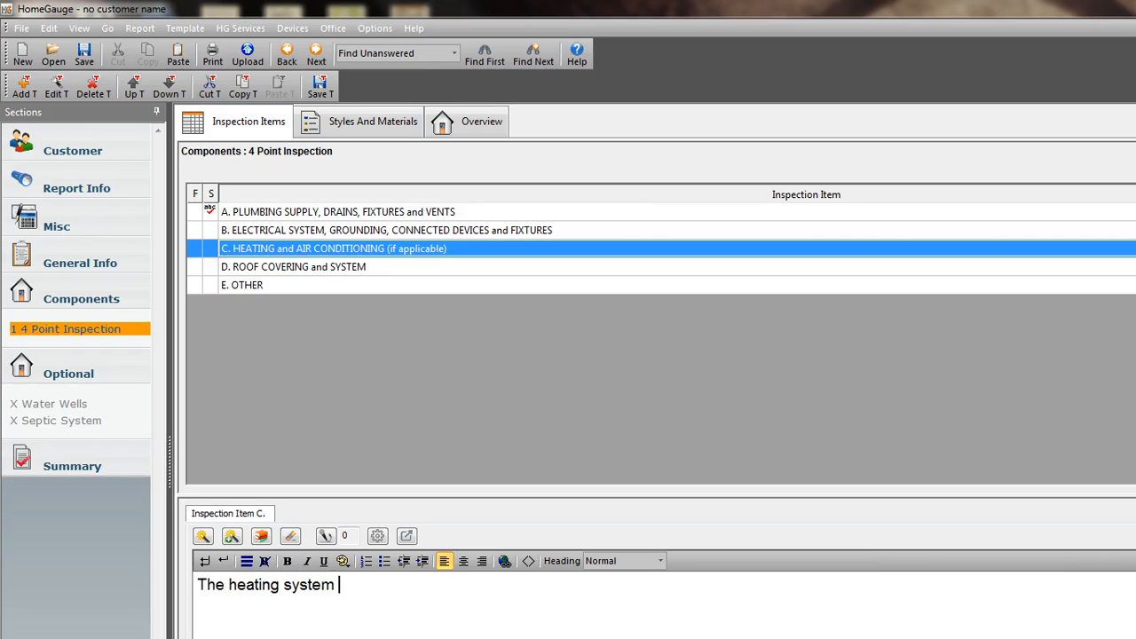
text(needs servicing)
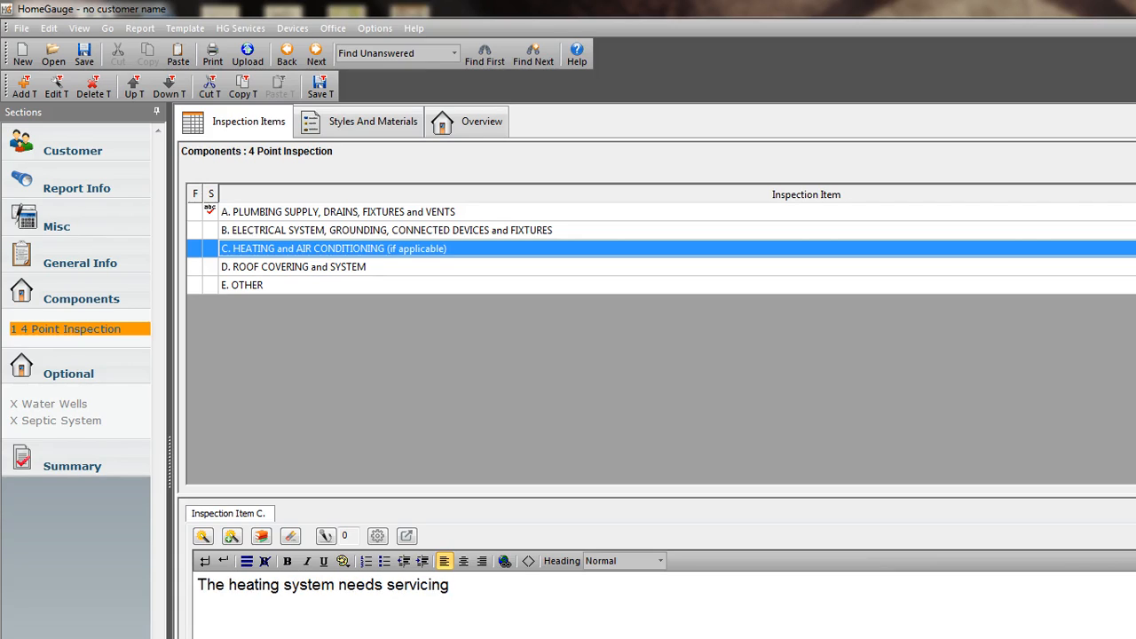
text( by a qualifed HVAC contractor.)
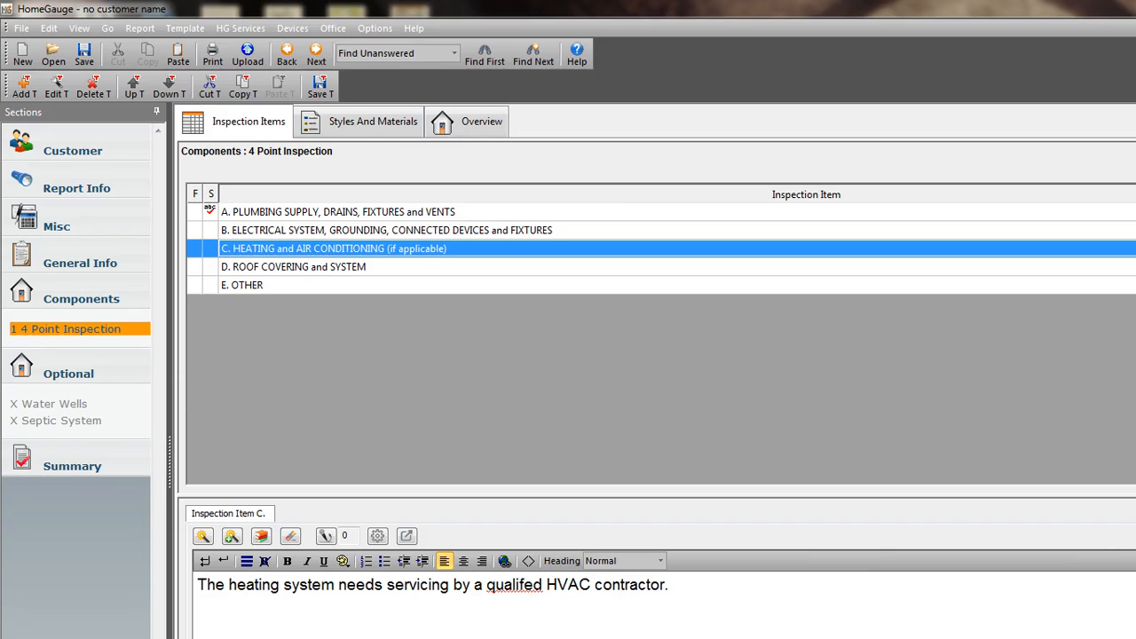
right_click(524, 585)
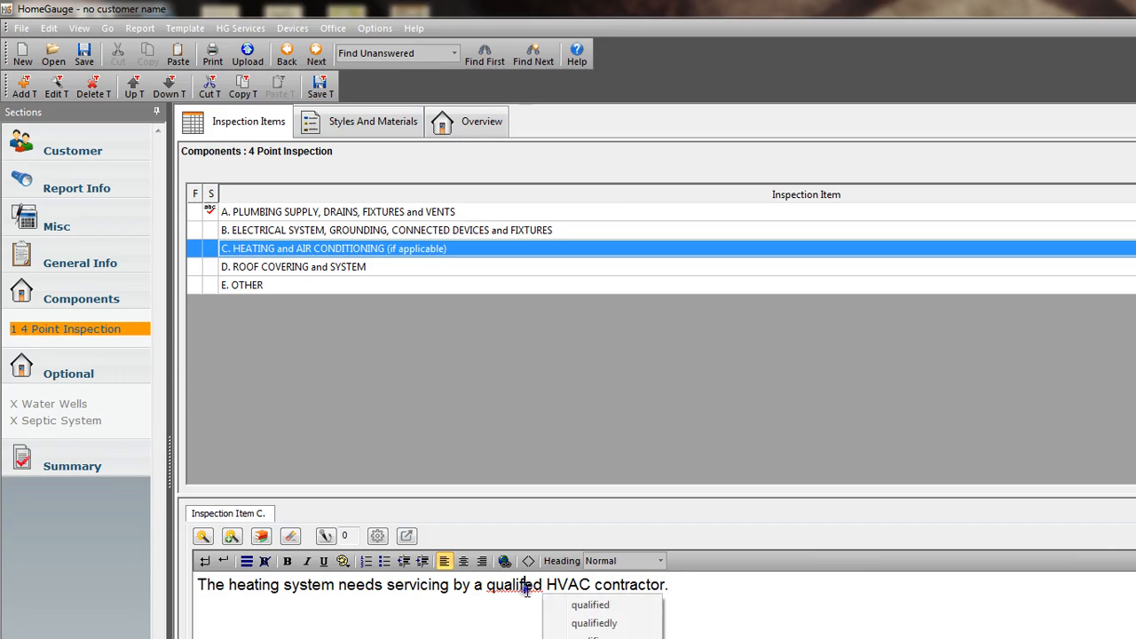
click(591, 605)
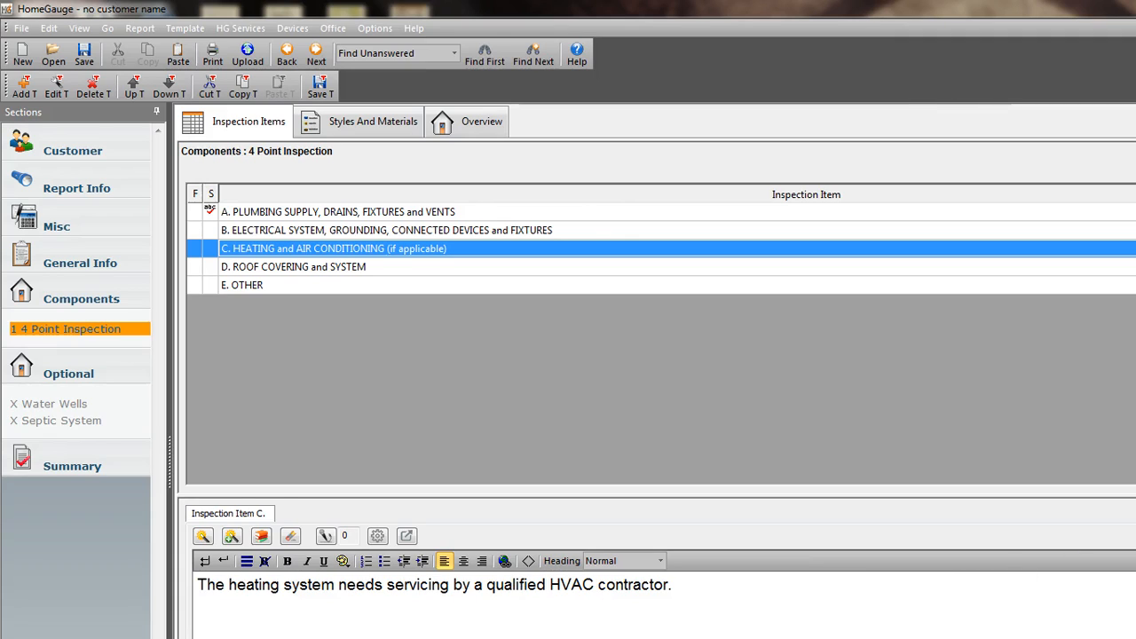
Add a second item C comment, "The air conditioning system was inspected and found to be operational at the time of inspection.", and save the template.
key(Return)
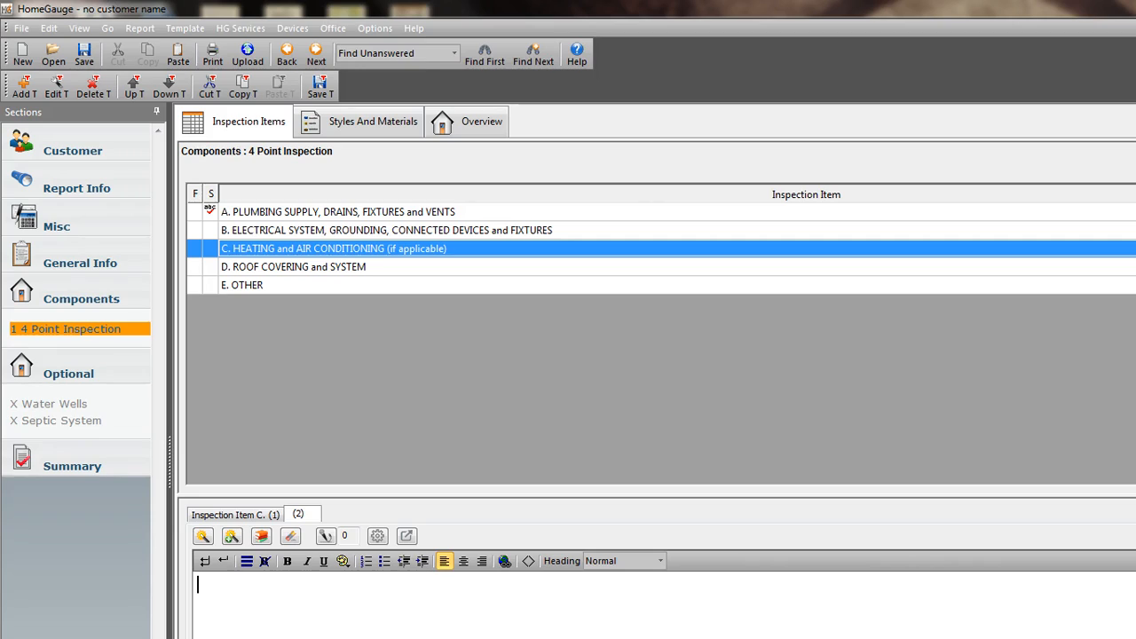
text(he air condit)
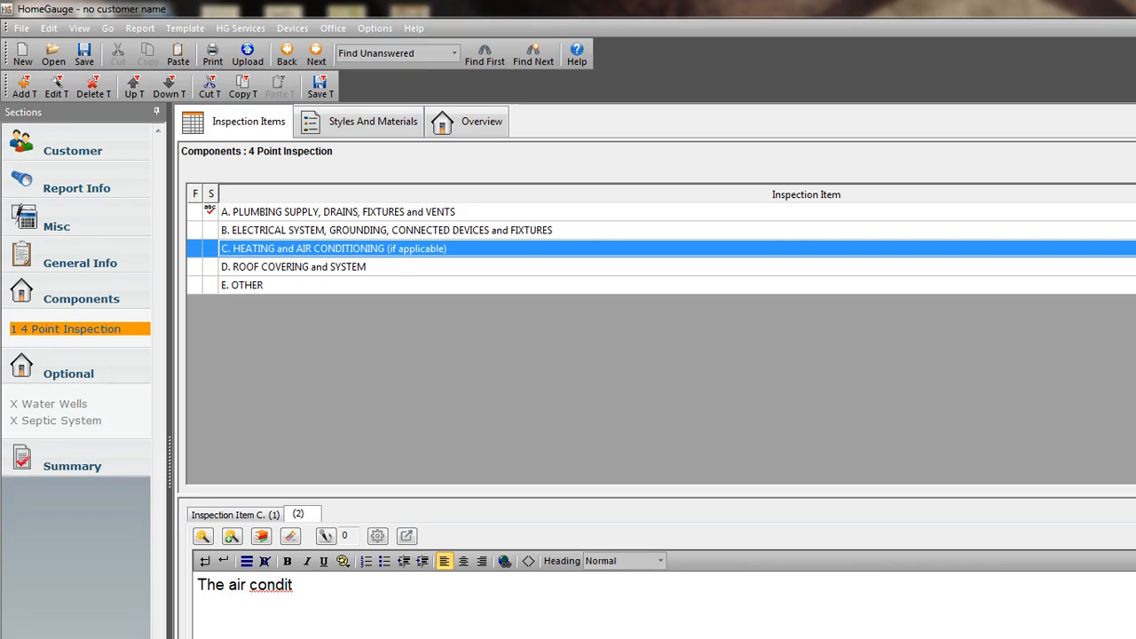
text(oioning sy)
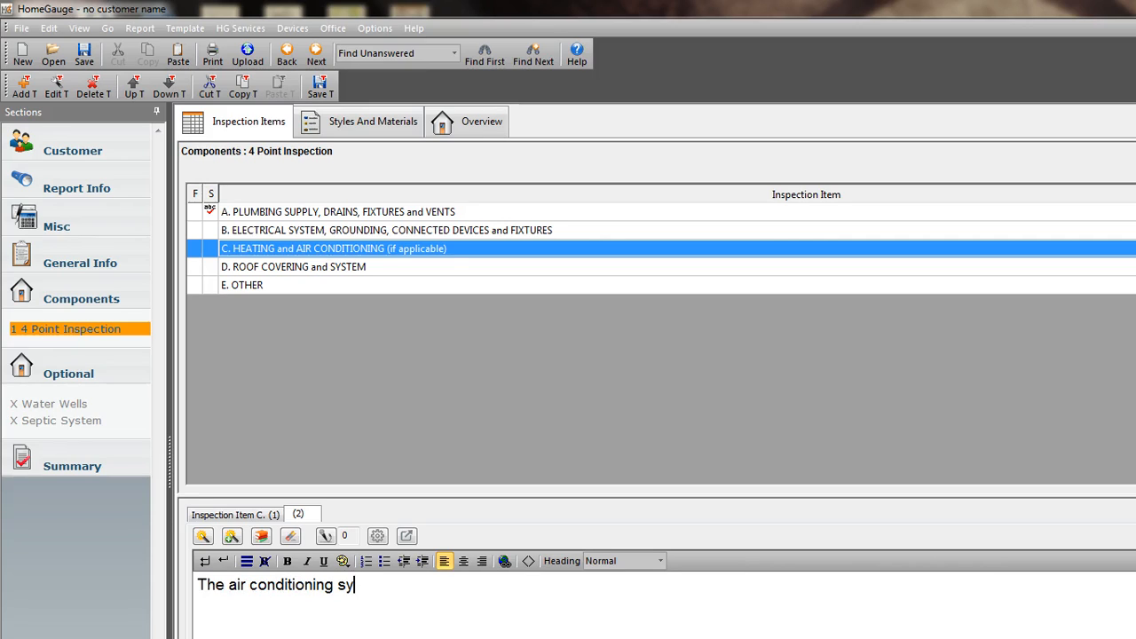
text(stem was inspected and)
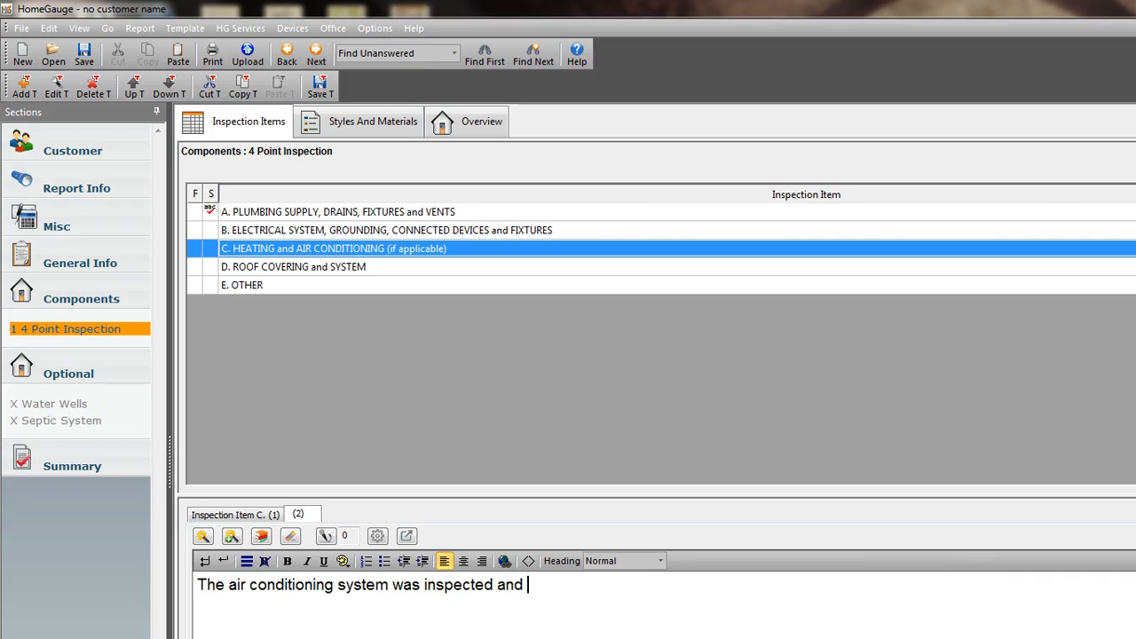
text( found to be operation)
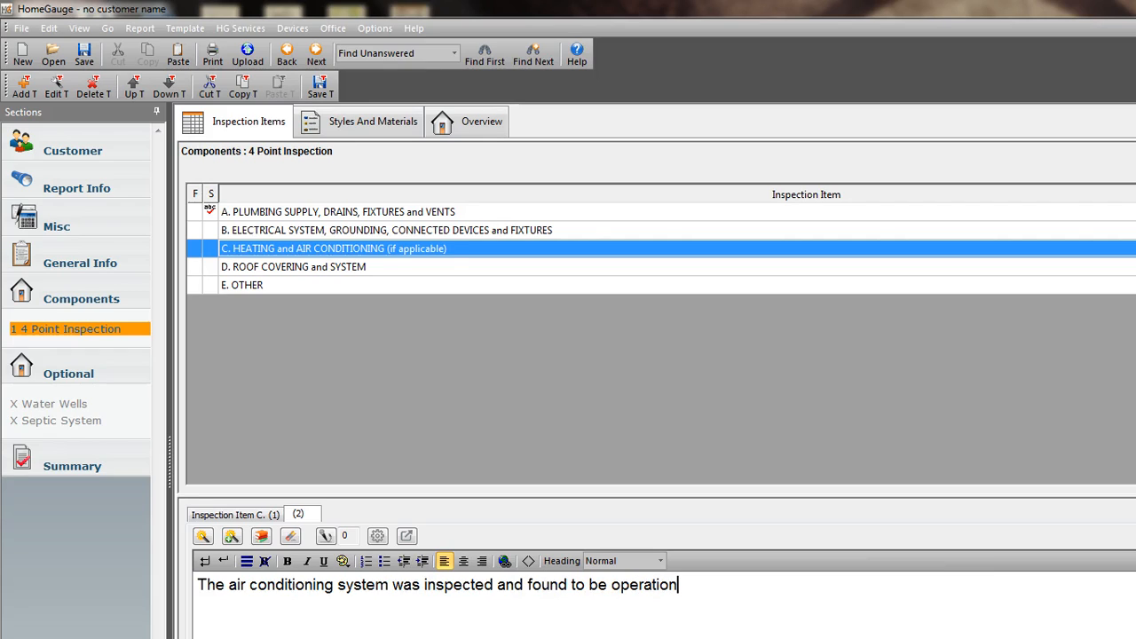
text(al at the time of ins)
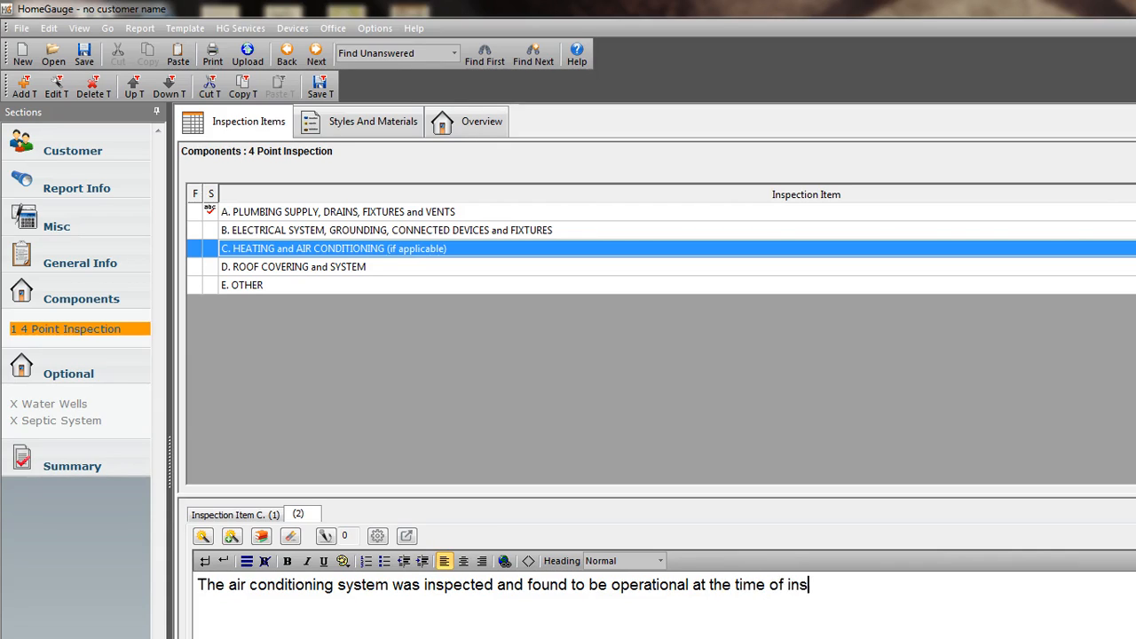
text(pection.)
click(318, 85)
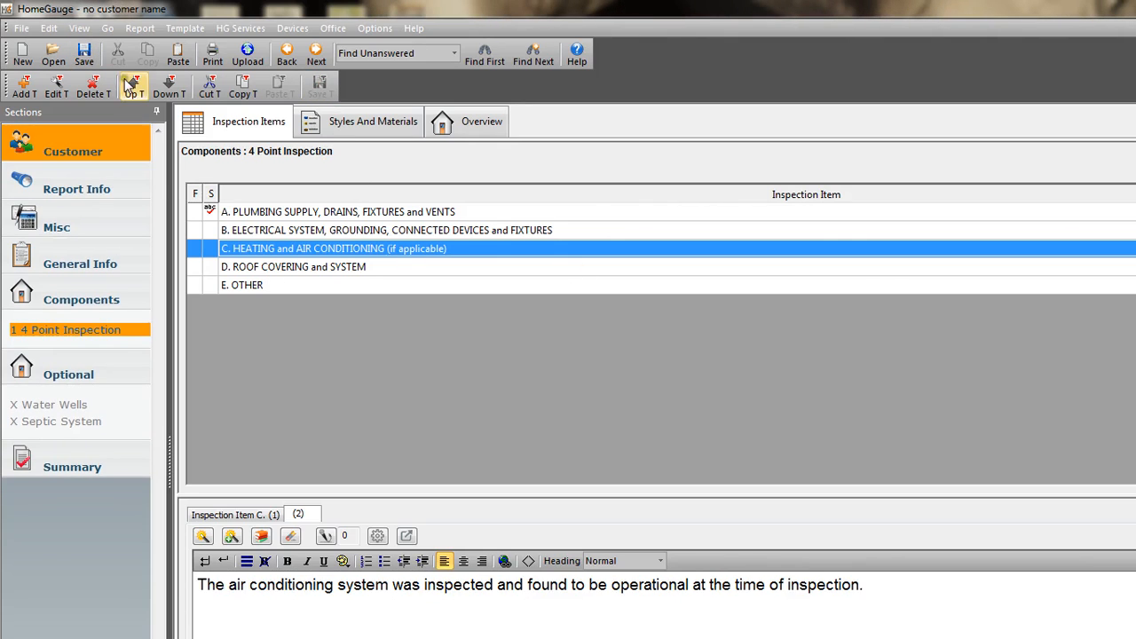
Enter the comment "The roof covering was not accessible at the time of inspection." for item D, Roof Covering and System.
click(285, 268)
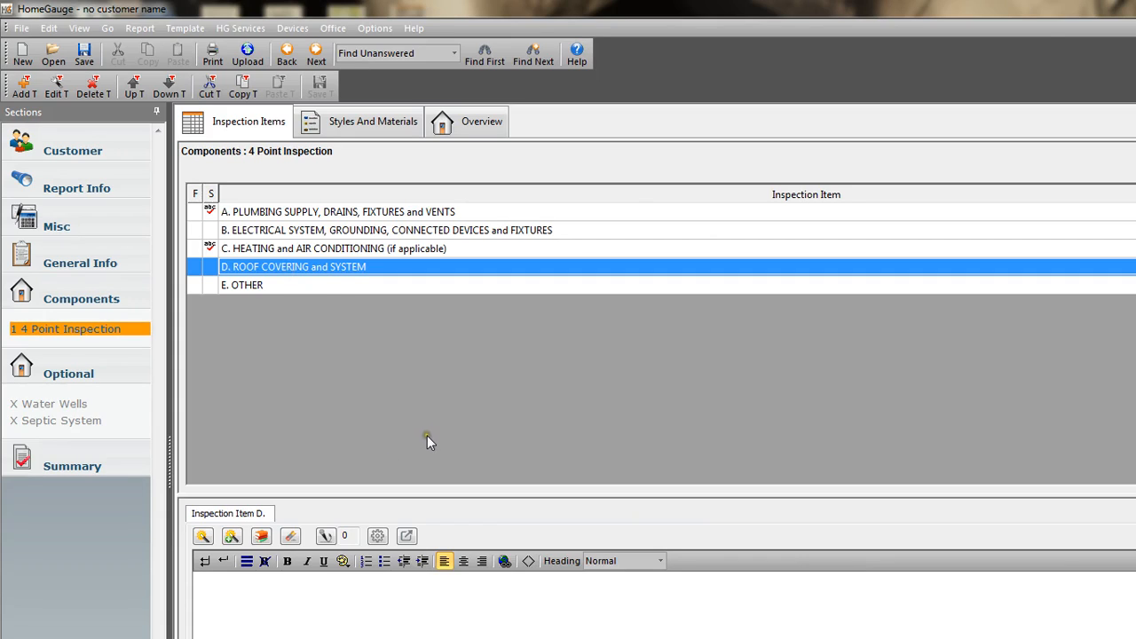
click(398, 631)
text(The roof )
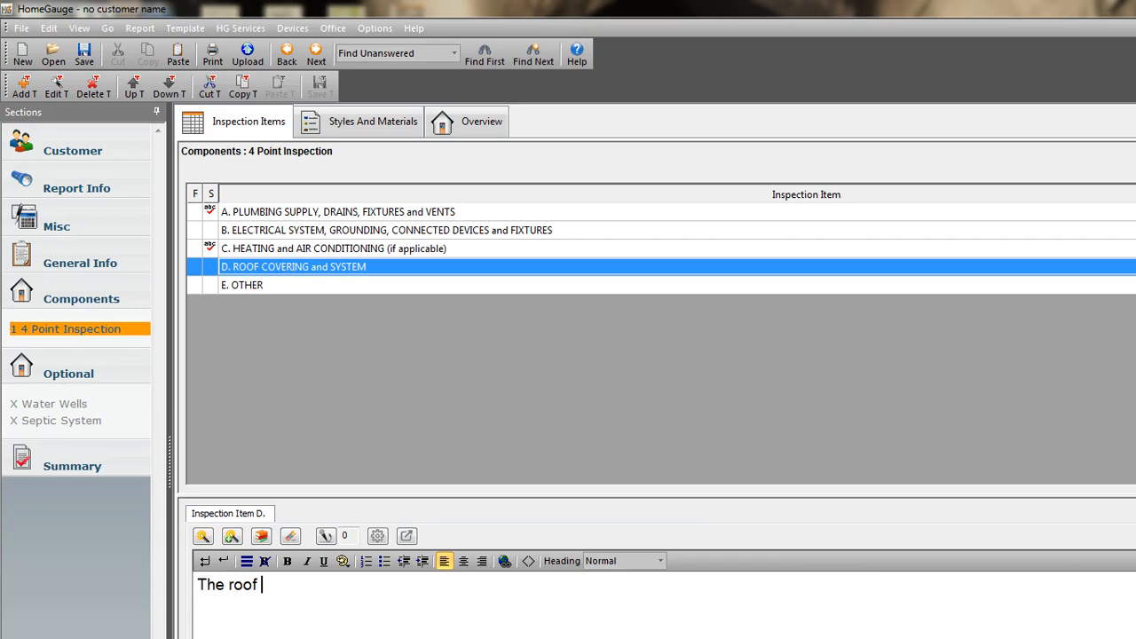
text(covering was nb)
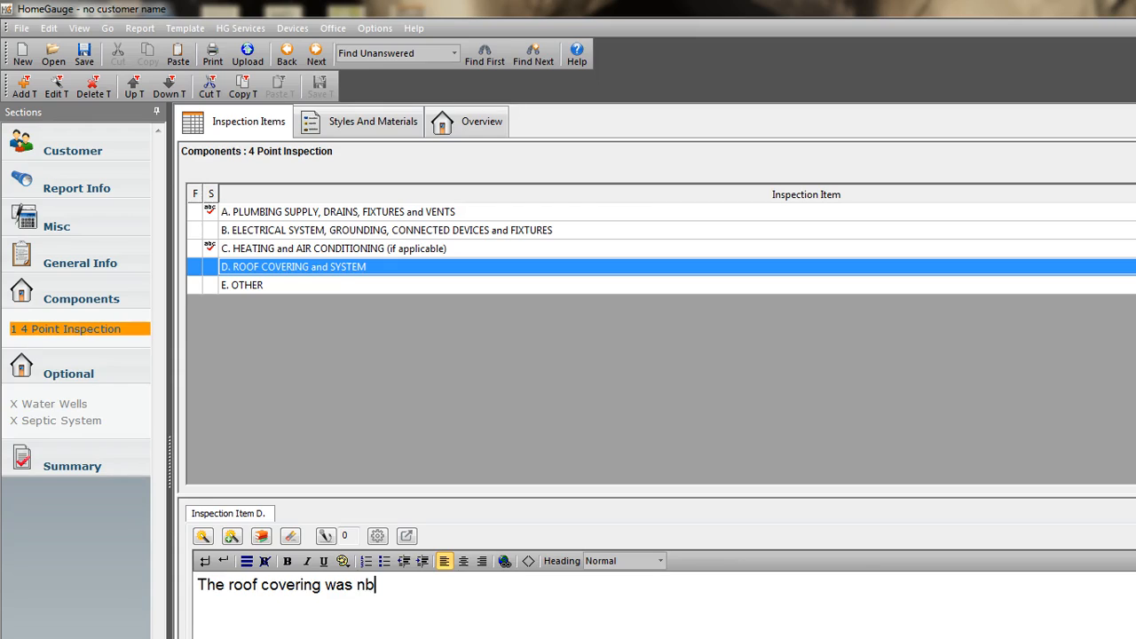
key(BackSpace)
text(ot accessible )
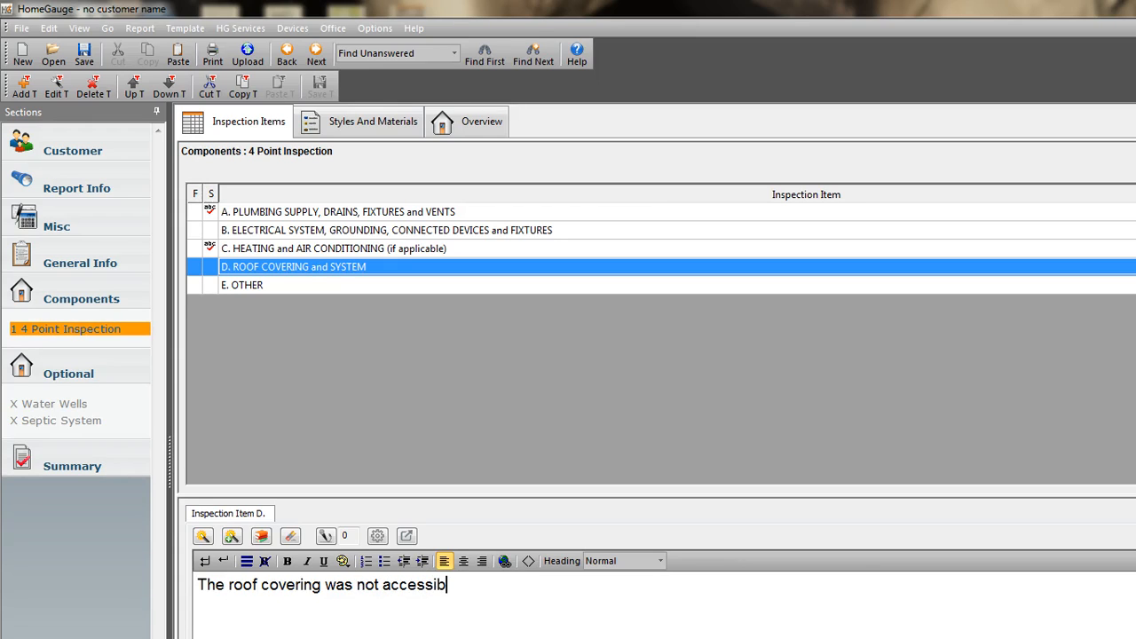
text(at the time of inspection.)
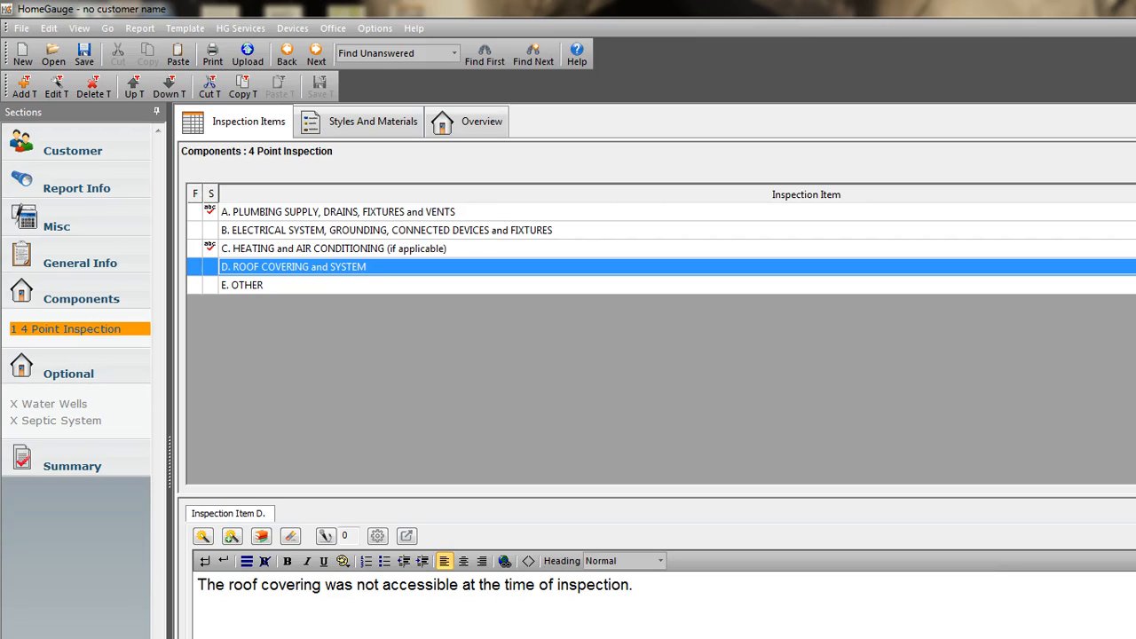
Enter the comment "Double tap breaker observed." for item B, Electrical System, Grounding, Connected Devices and Fixtures.
click(329, 233)
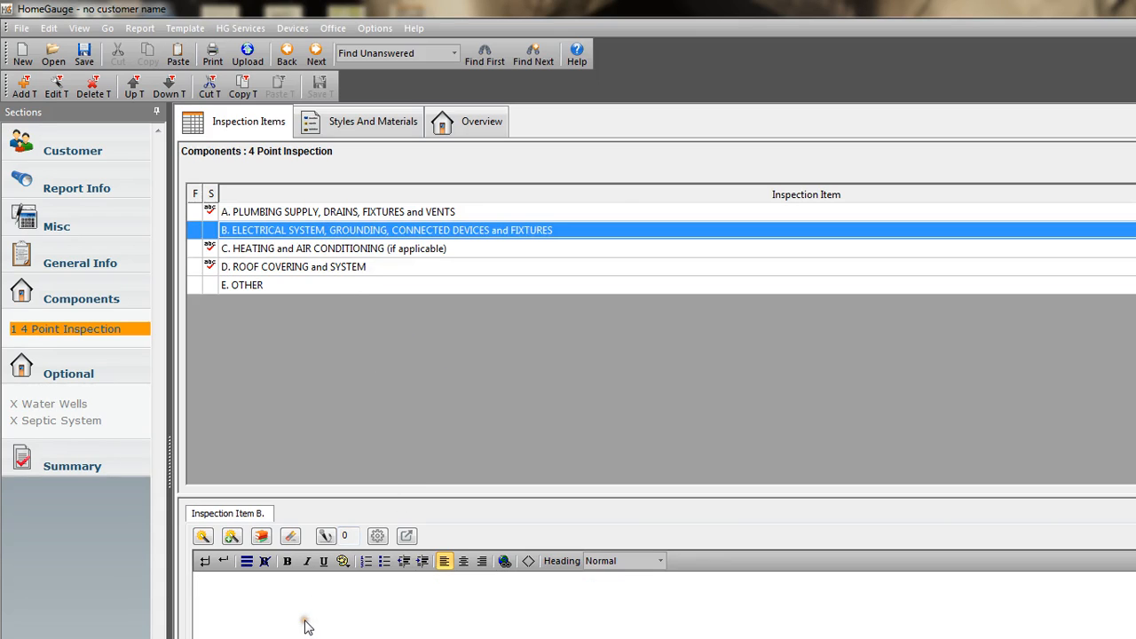
text(Double tsap breaker)
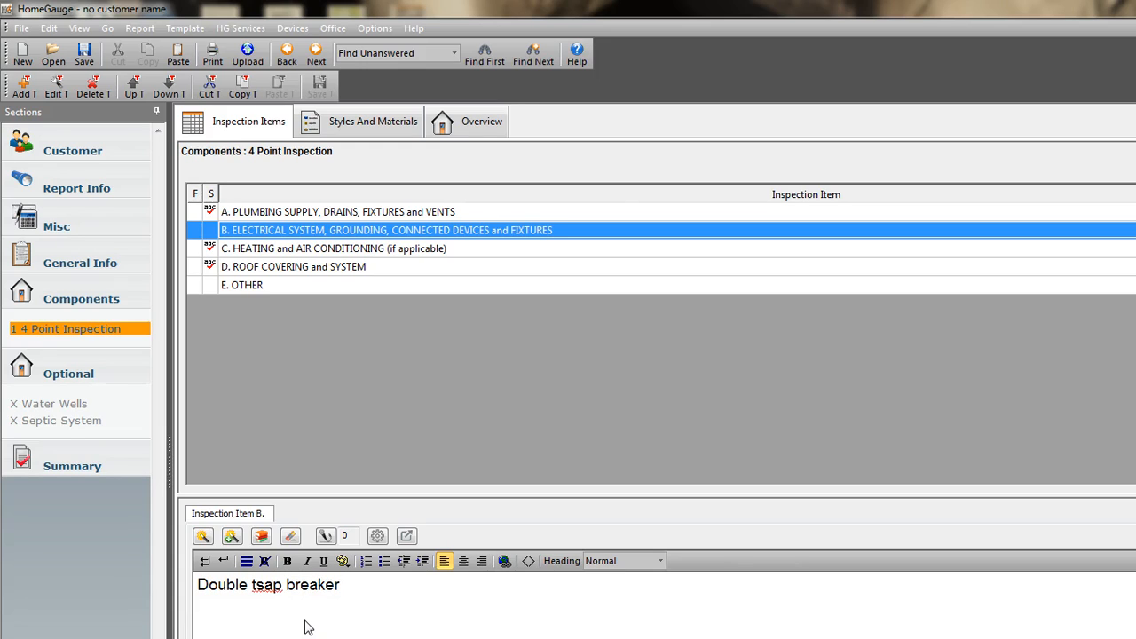
click(264, 584)
key(BackSpace)
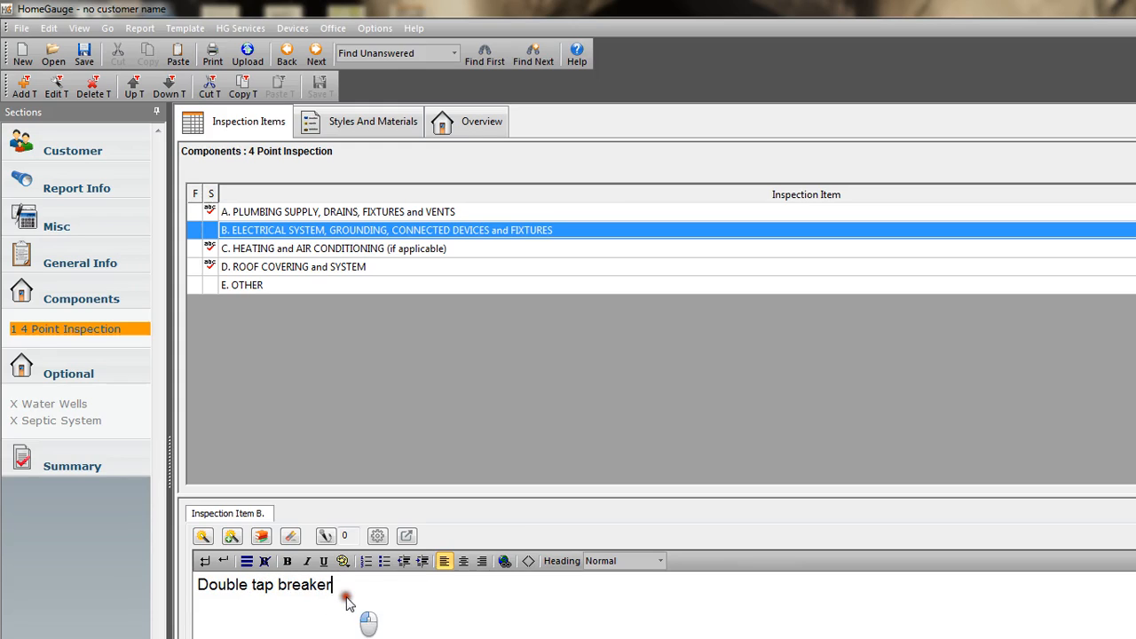
click(347, 595)
text(obs)
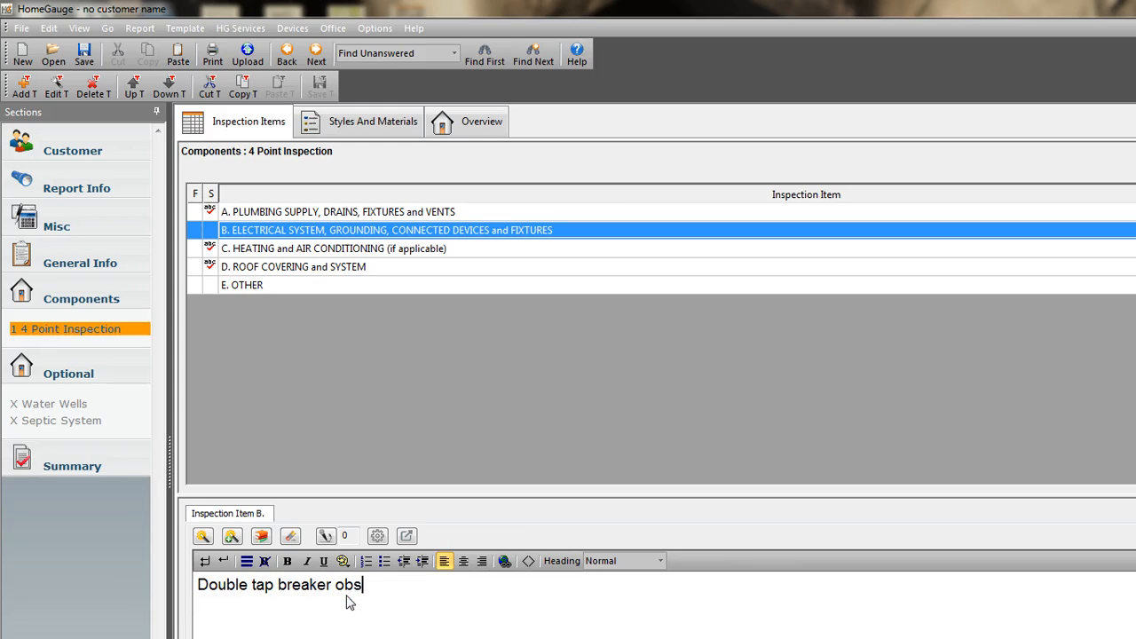
text(erved.)
Add a second comment to item B reading "No main disconnect at panel." and create an empty third comment.
key(ctrl+Return)
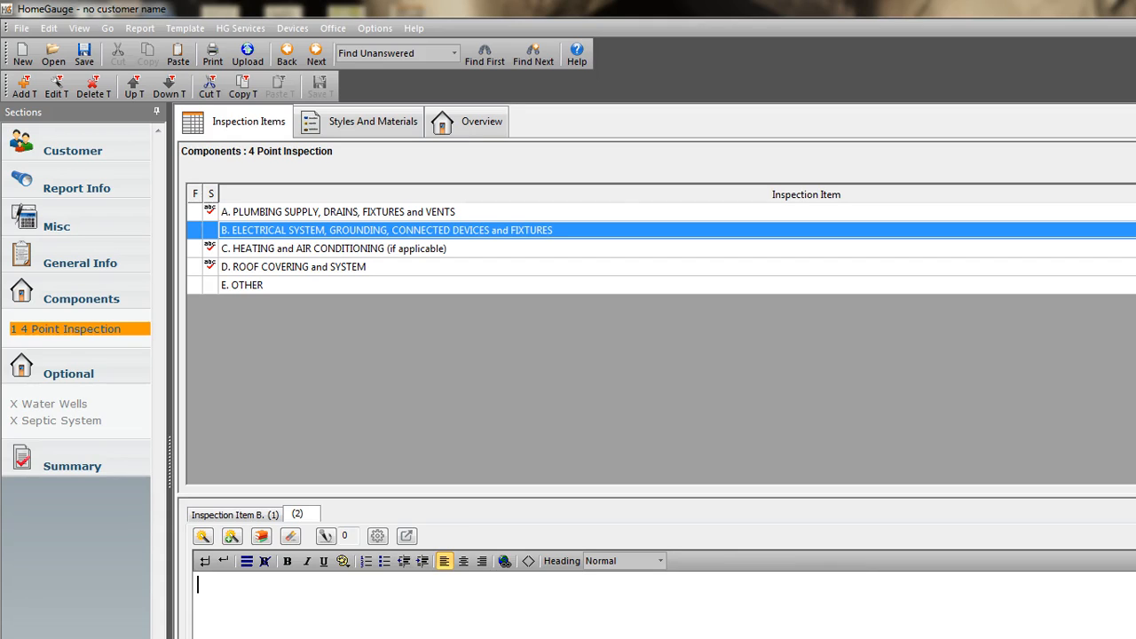
text(No main disco)
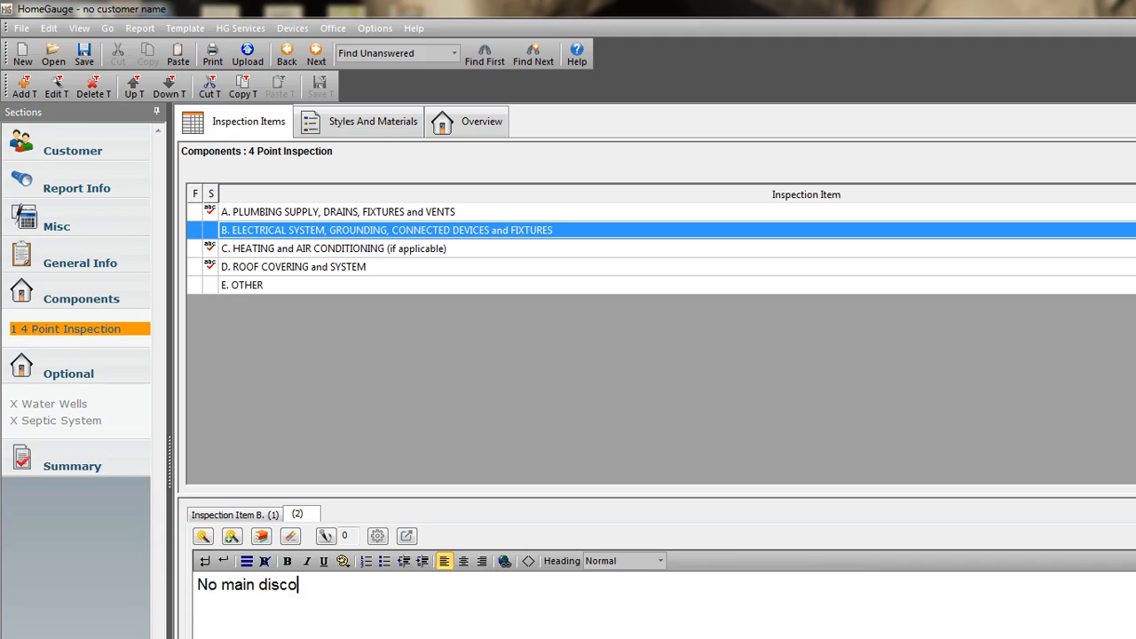
text(nnect at pa)
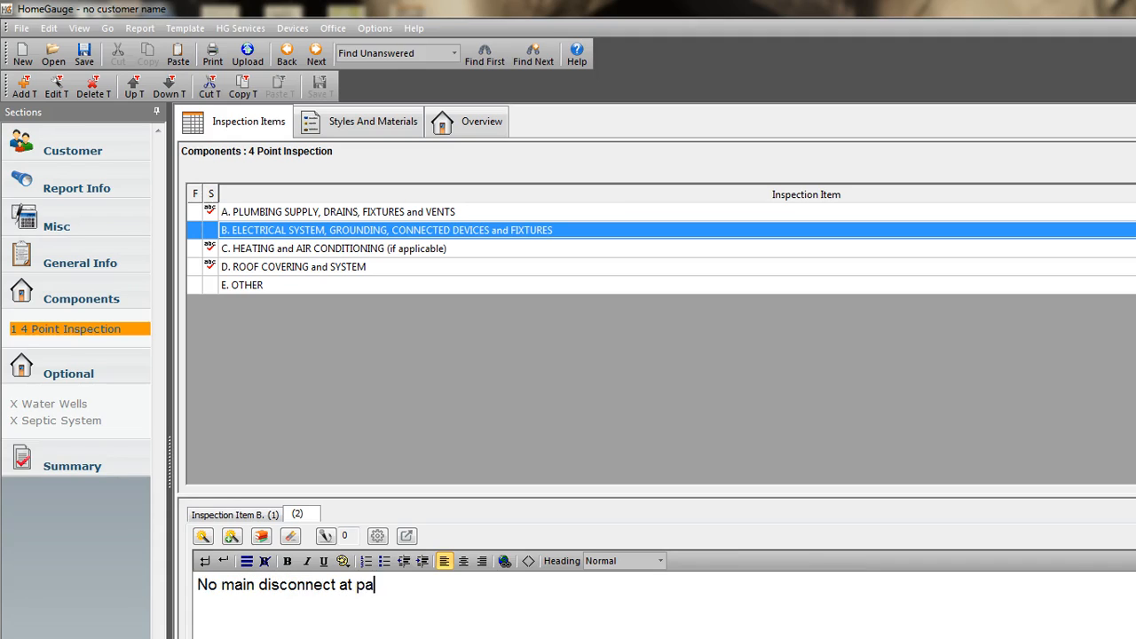
text(nel.)
click(1129, 536)
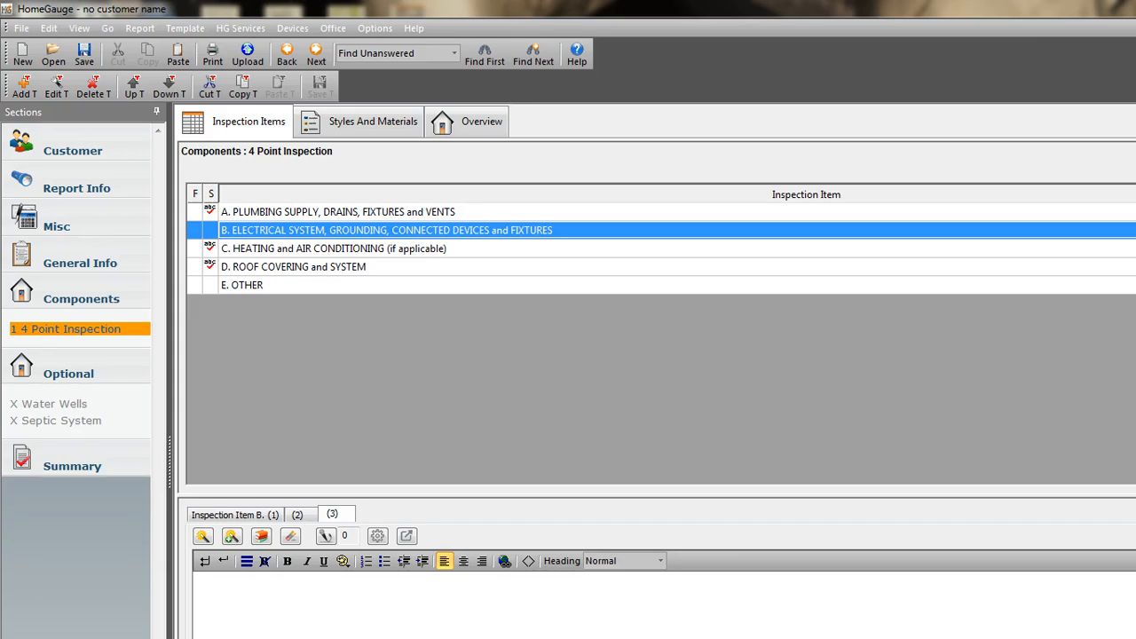
Enter "Service mast OK" as the third comment of item B, Electrical System, and save the report.
text(Service mast OK)
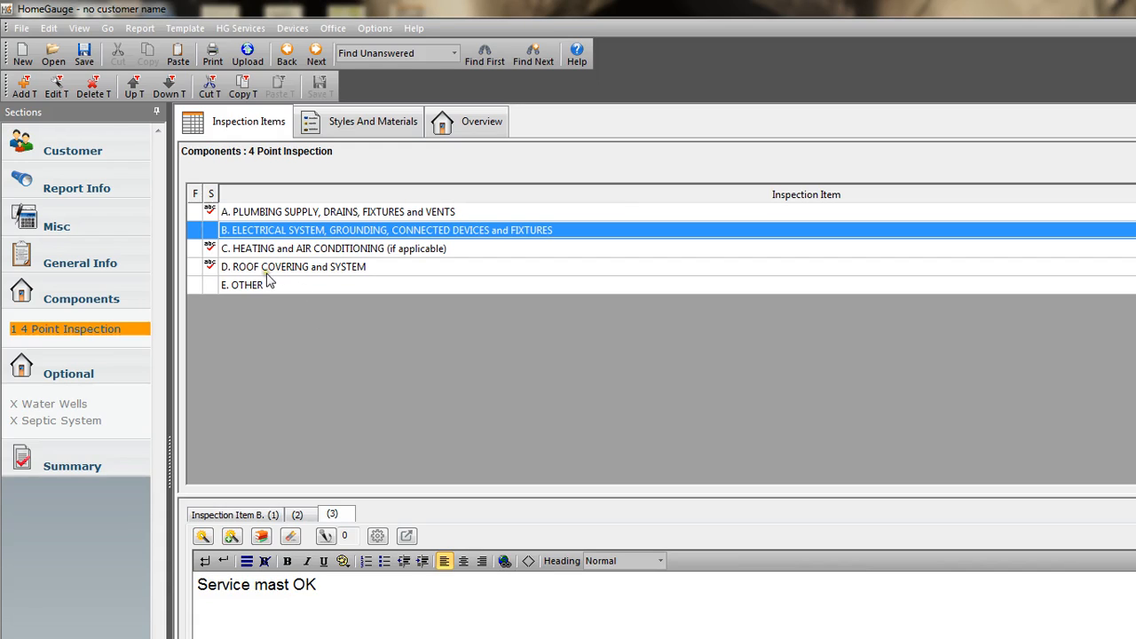
click(83, 53)
Mark item E, Other, as excluded, and start a report print preview, choosing to find the first unanswered item.
double_click(887, 285)
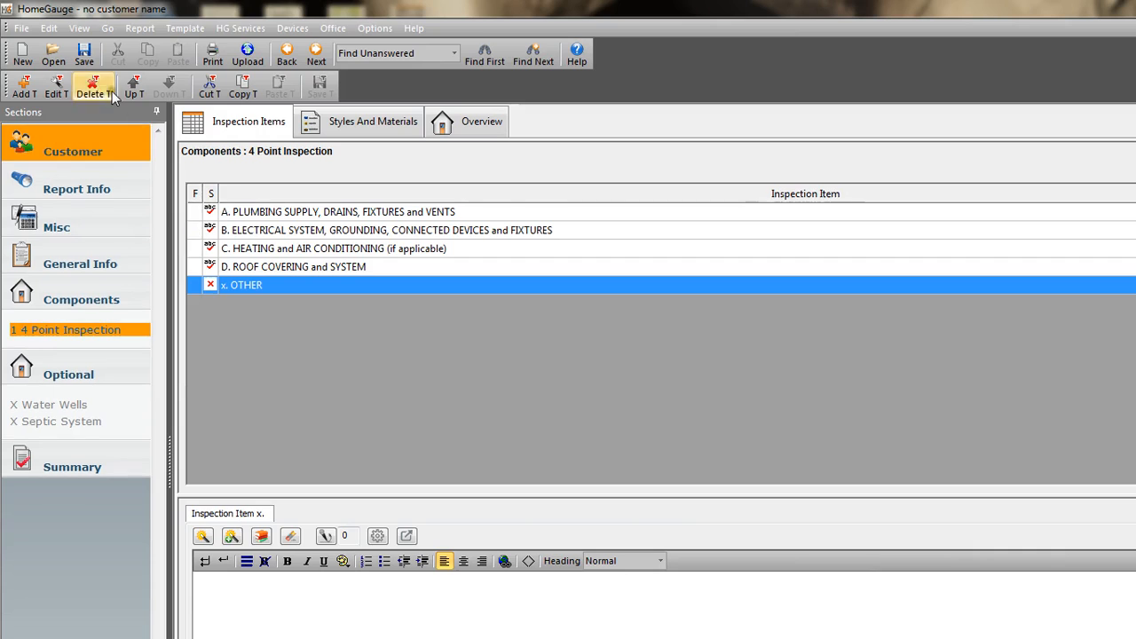
click(22, 30)
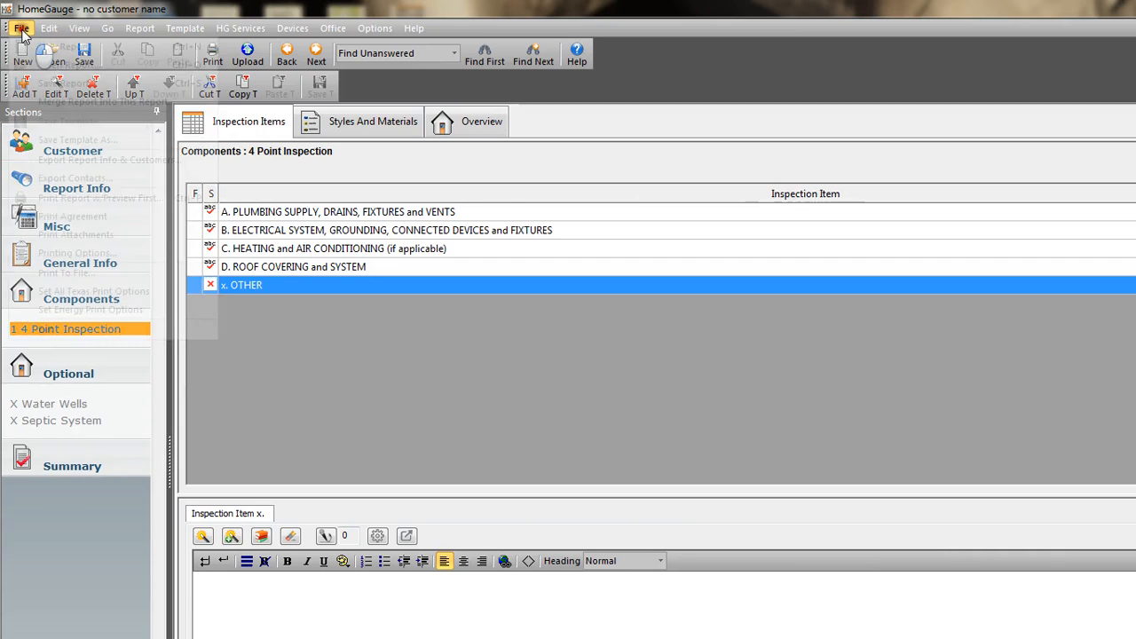
click(51, 202)
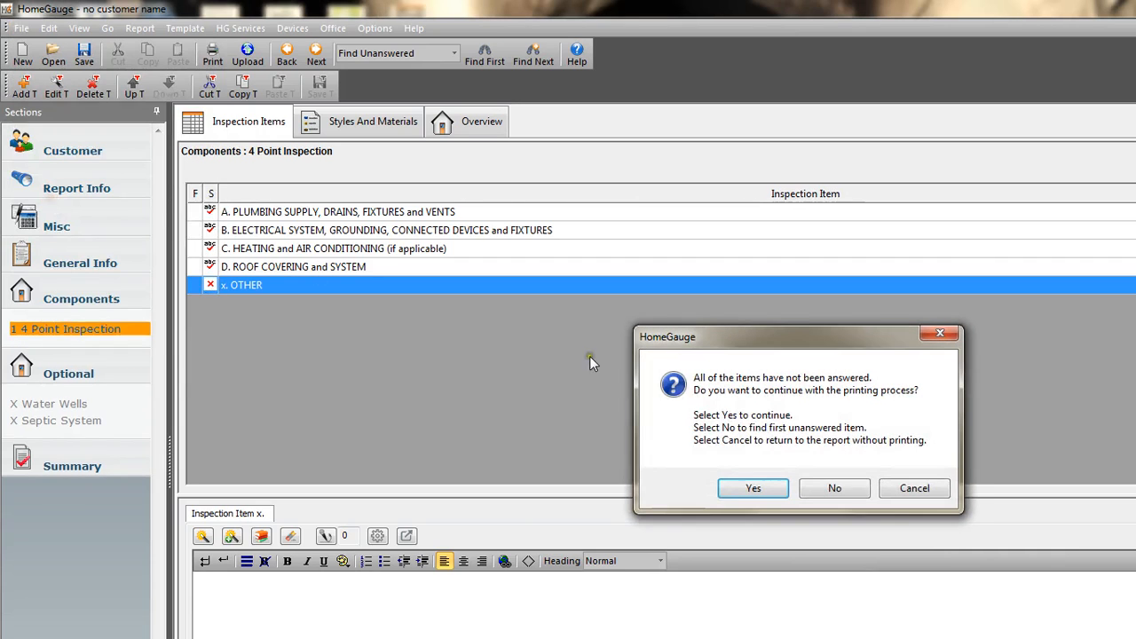
click(839, 489)
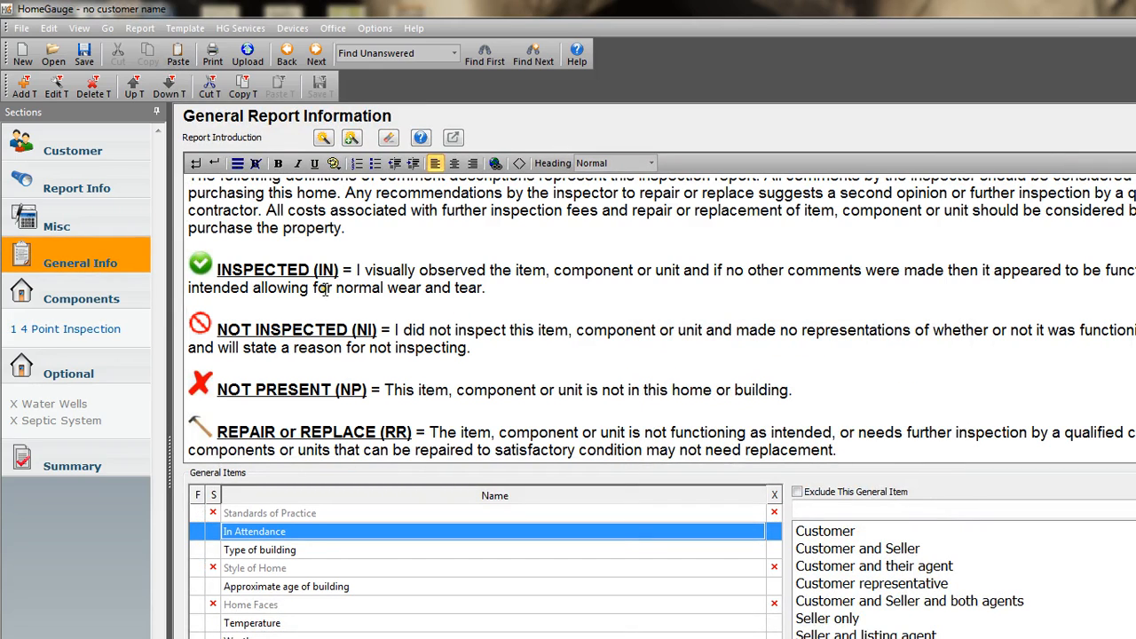
Start printing the report with preview again and continue to the print options despite the unanswered items.
click(20, 28)
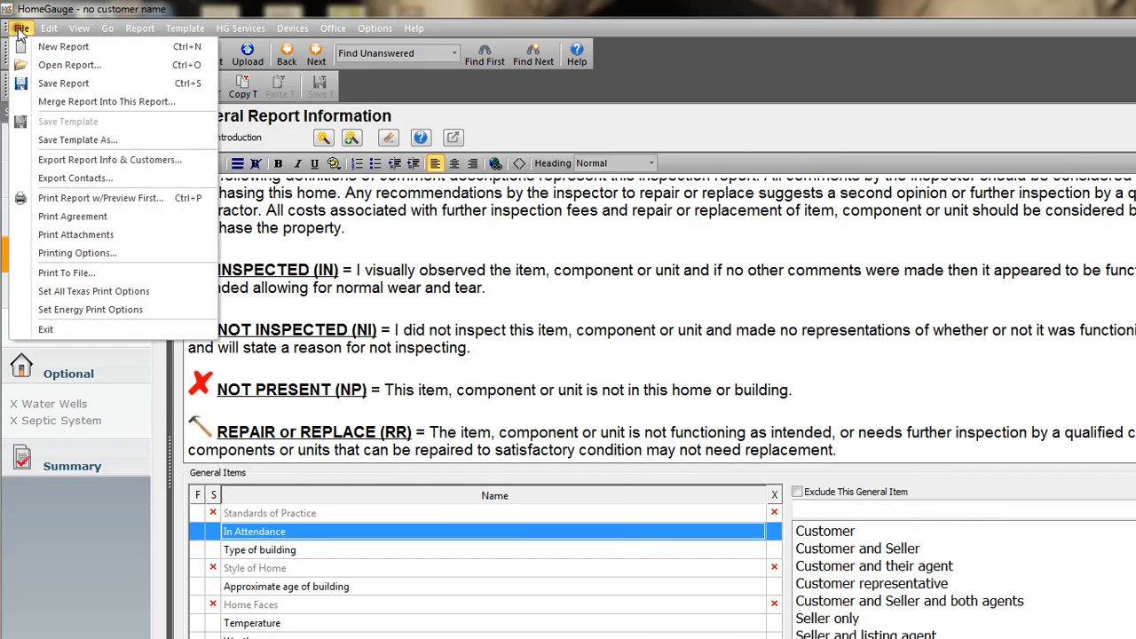
click(69, 199)
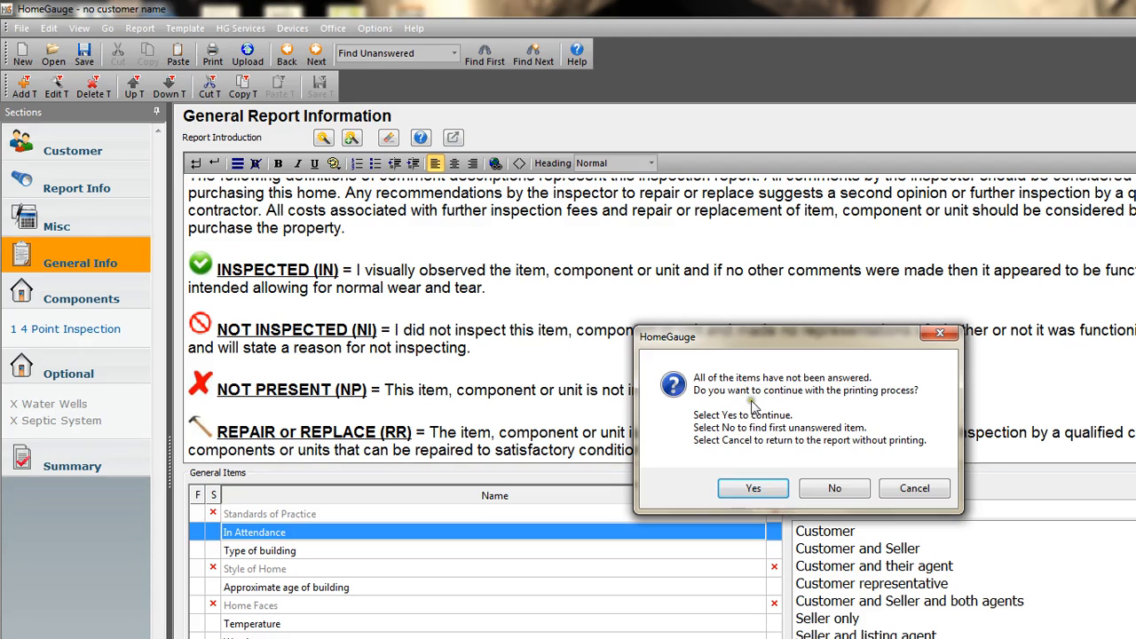
click(771, 495)
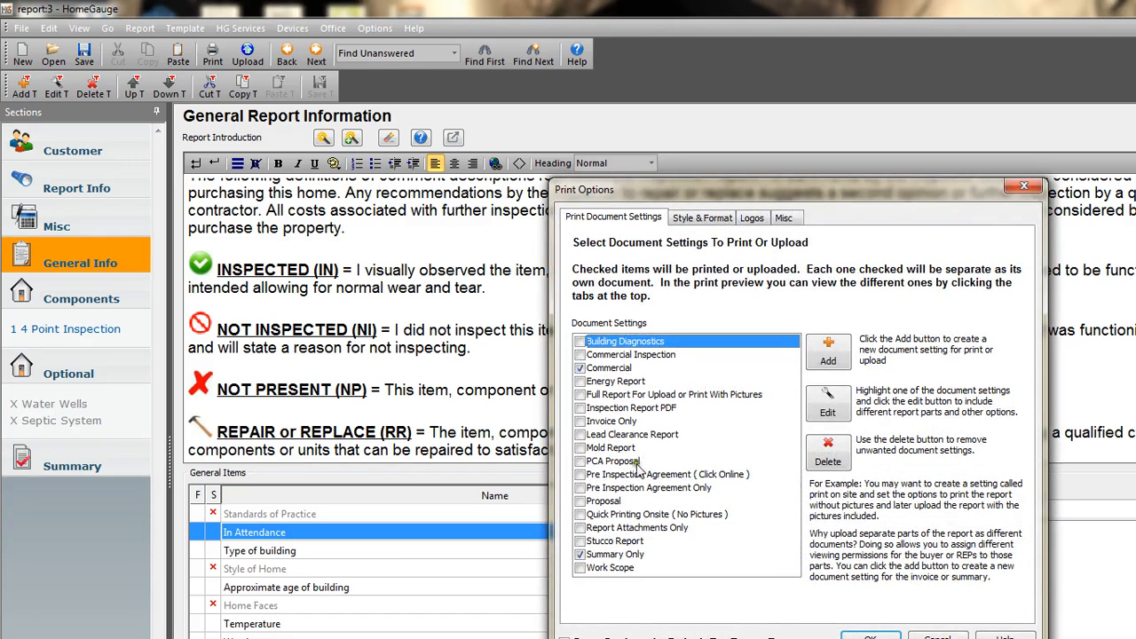
Edit the Summary Only print document to include the Not Inspected (NI) and Repair or Replace (RR) summaries.
click(613, 558)
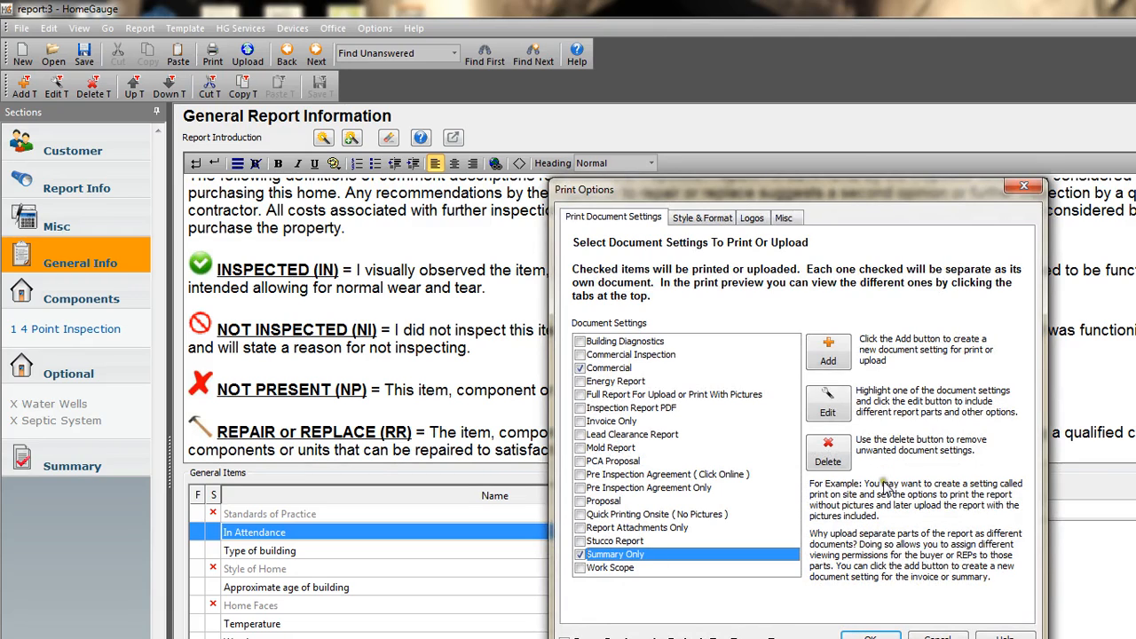
click(829, 410)
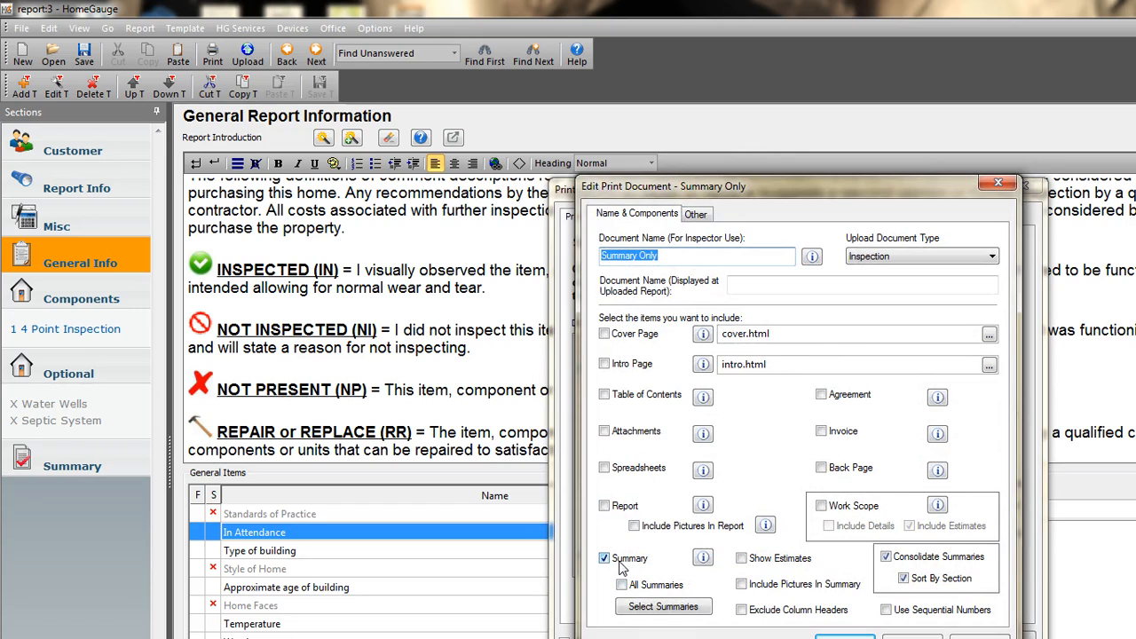
click(659, 611)
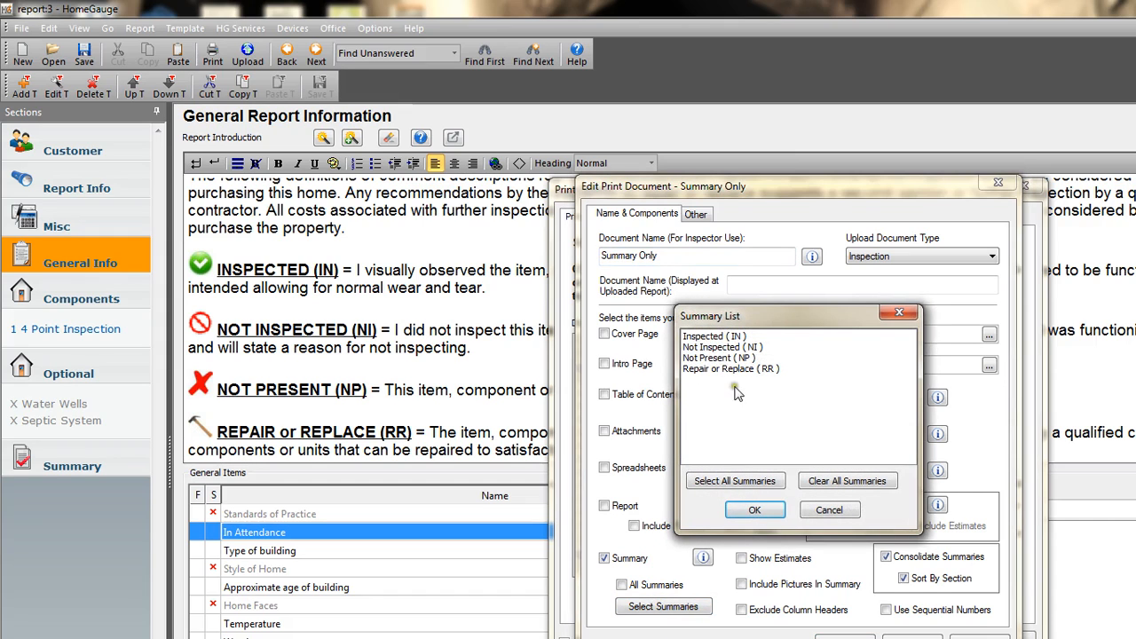
click(710, 369)
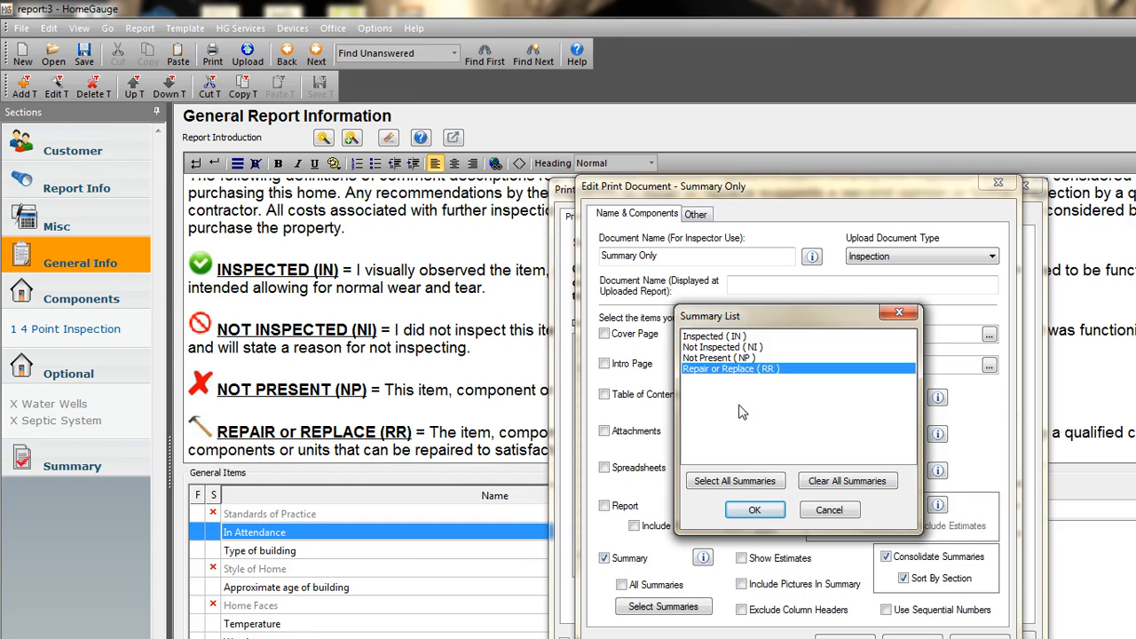
ctrl+click(710, 347)
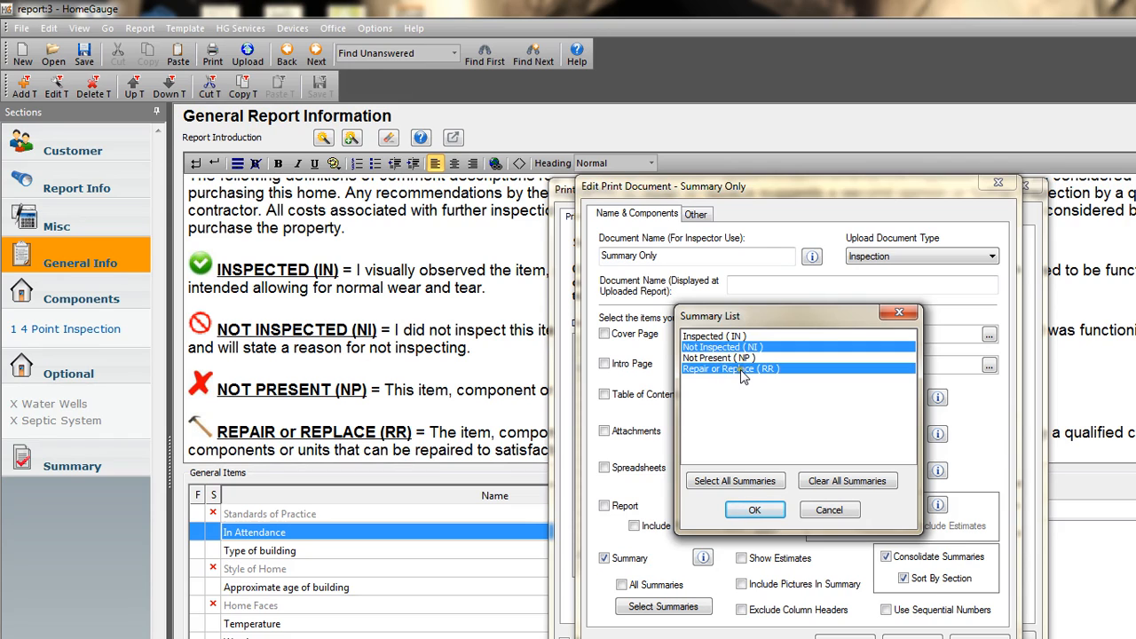
click(753, 509)
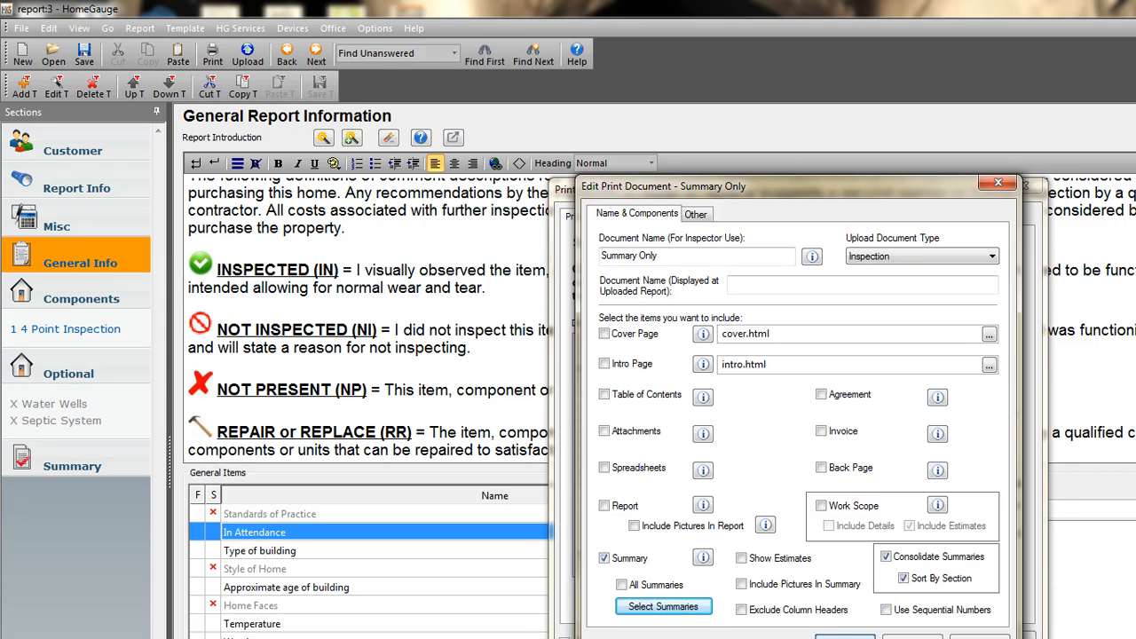
click(850, 637)
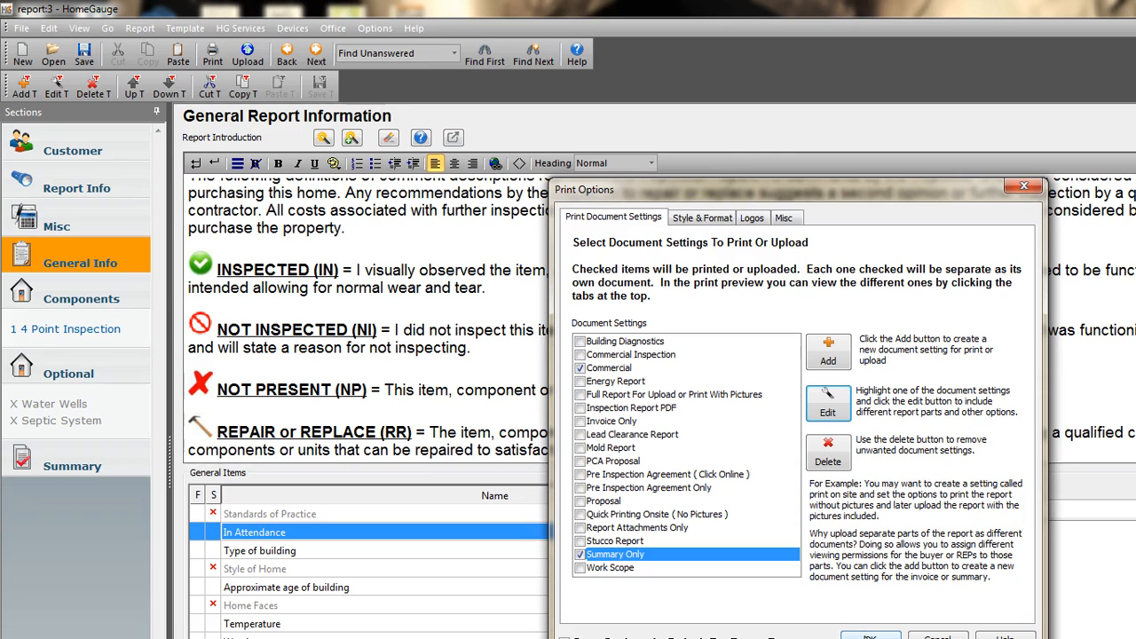
Generate the print preview and examine the Commercial report's Comment Key icons and the 4 Point Inspection item comments.
click(869, 635)
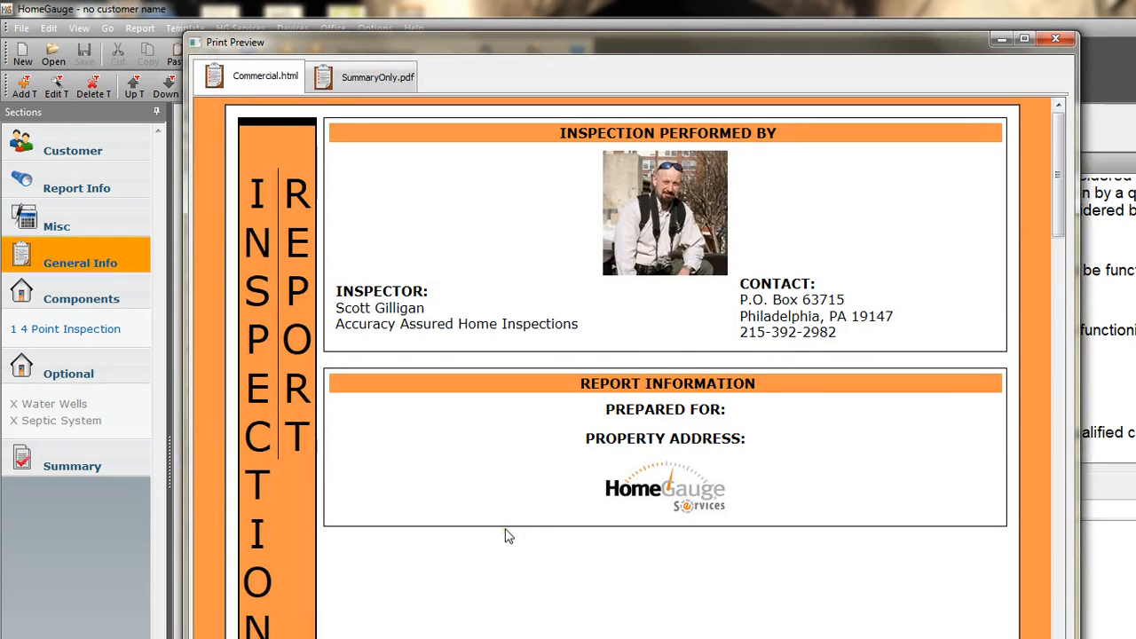
scroll(533, 531, down, 2)
scroll(535, 530, down, 10)
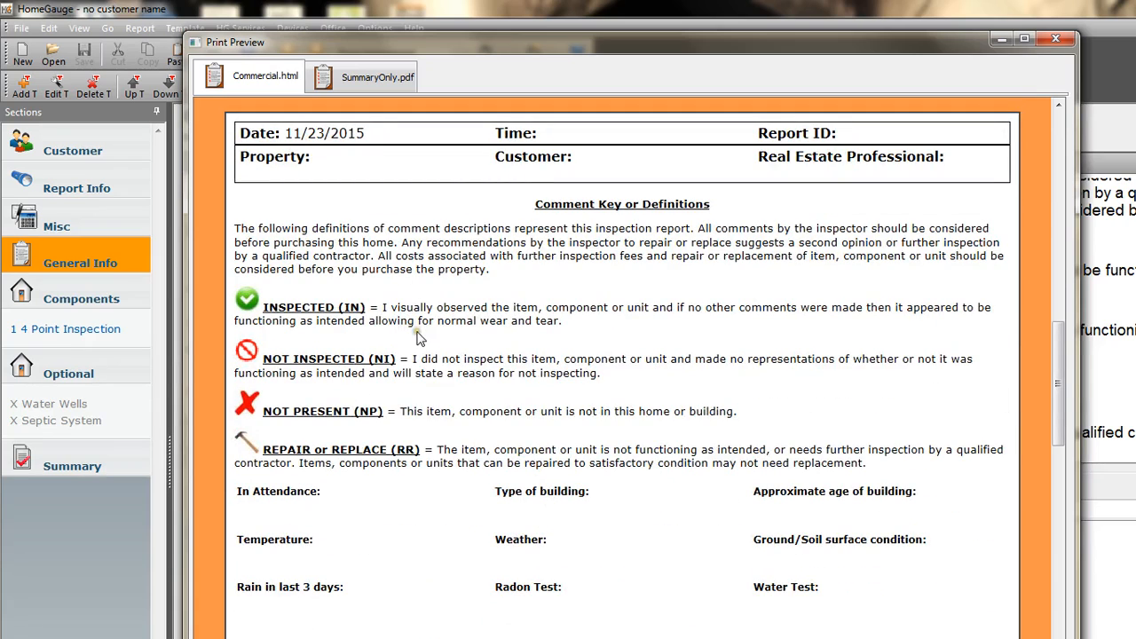
scroll(391, 422, down, 5)
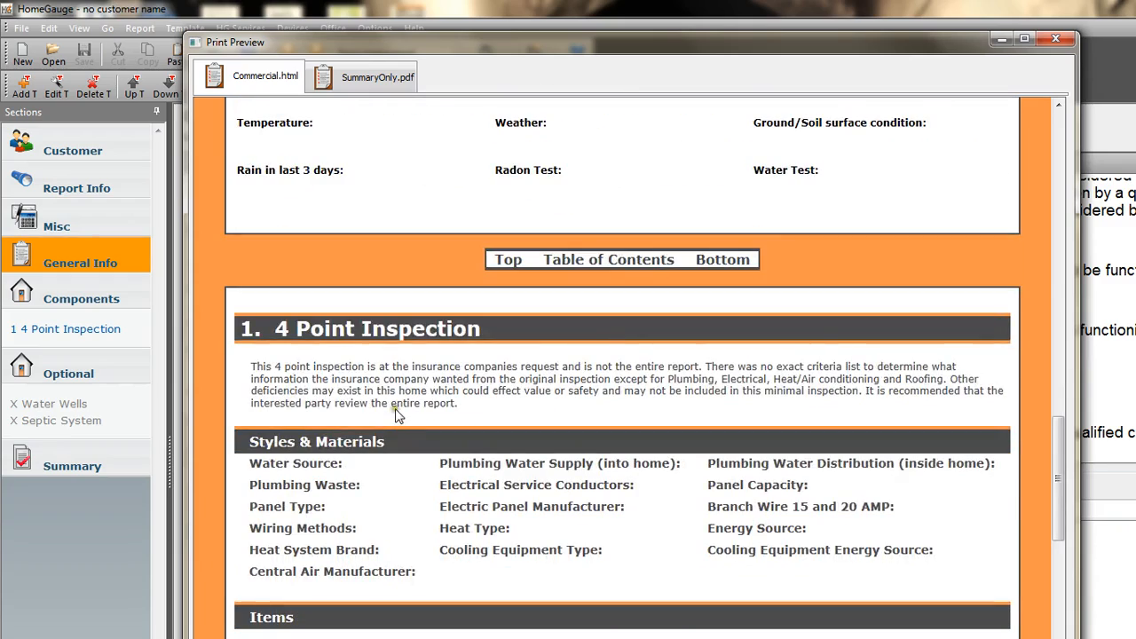
scroll(397, 417, down, 5)
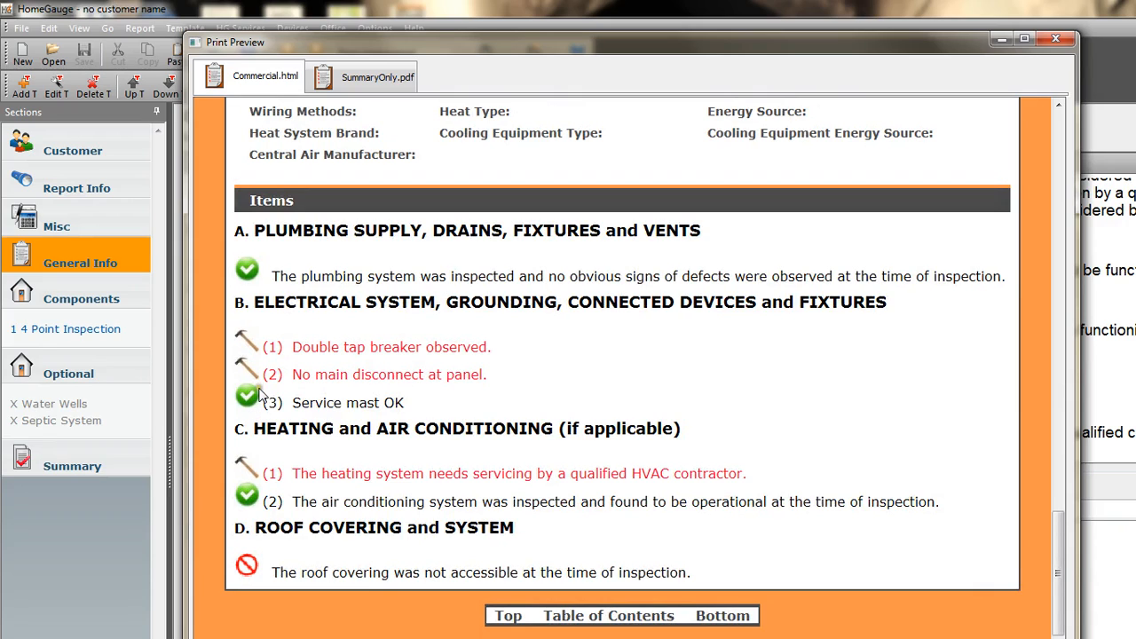
scroll(259, 395, down, 1)
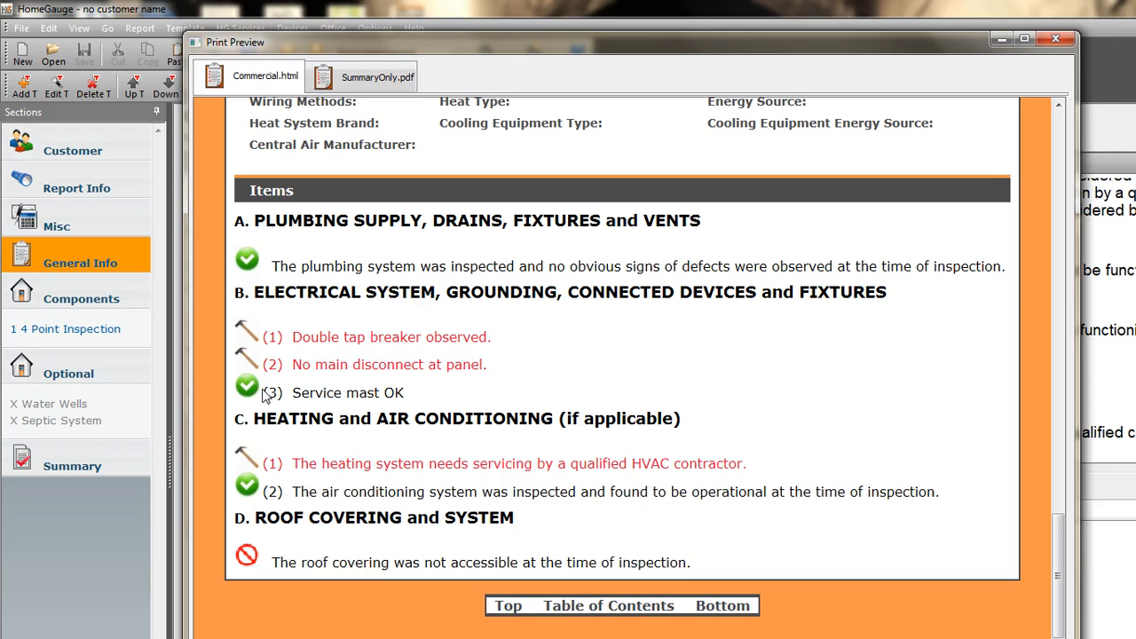
Examine the Summary Only document's Not Inspected and Repair or Replace groups, and close the print preview.
click(358, 80)
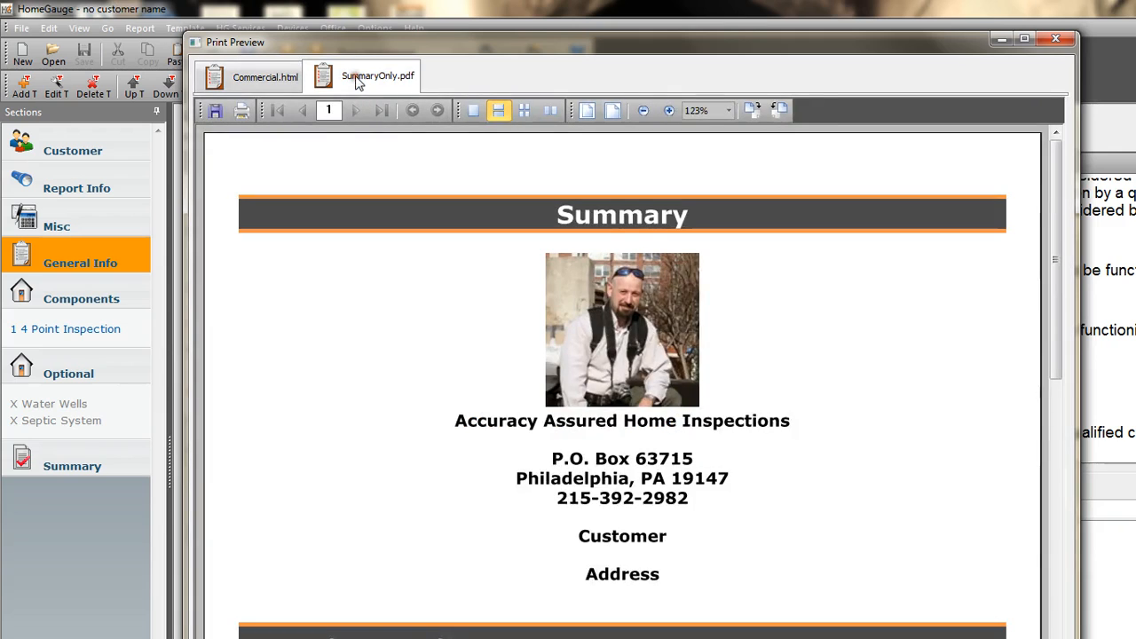
scroll(336, 287, down, 1)
scroll(337, 298, down, 4)
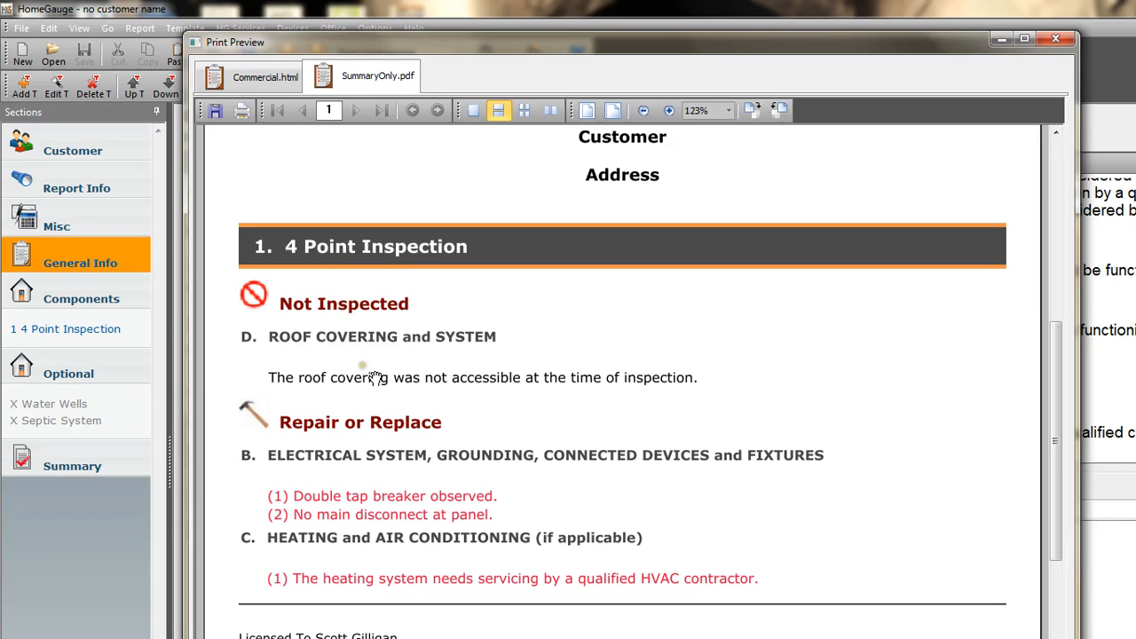
scroll(373, 381, down, 1)
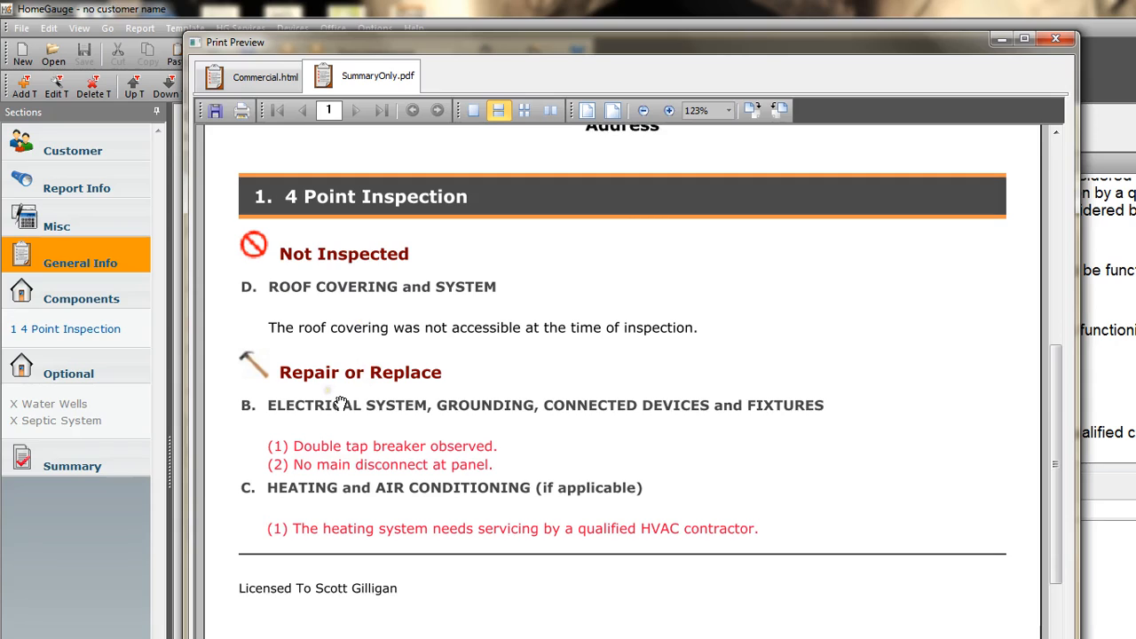
scroll(339, 417, down, 1)
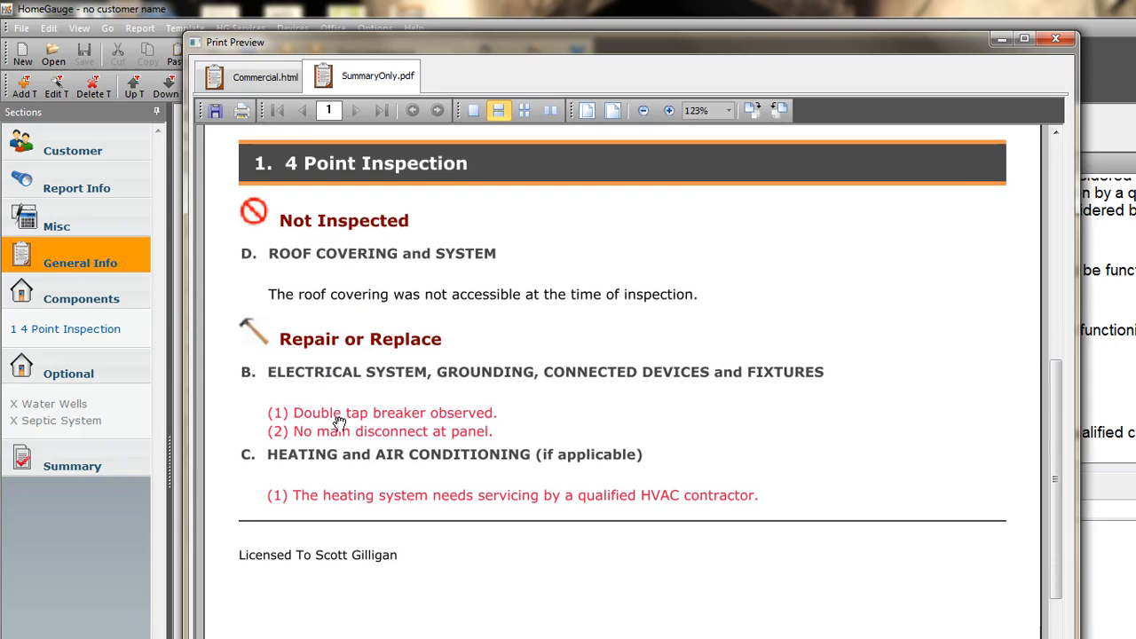
scroll(390, 391, down, 1)
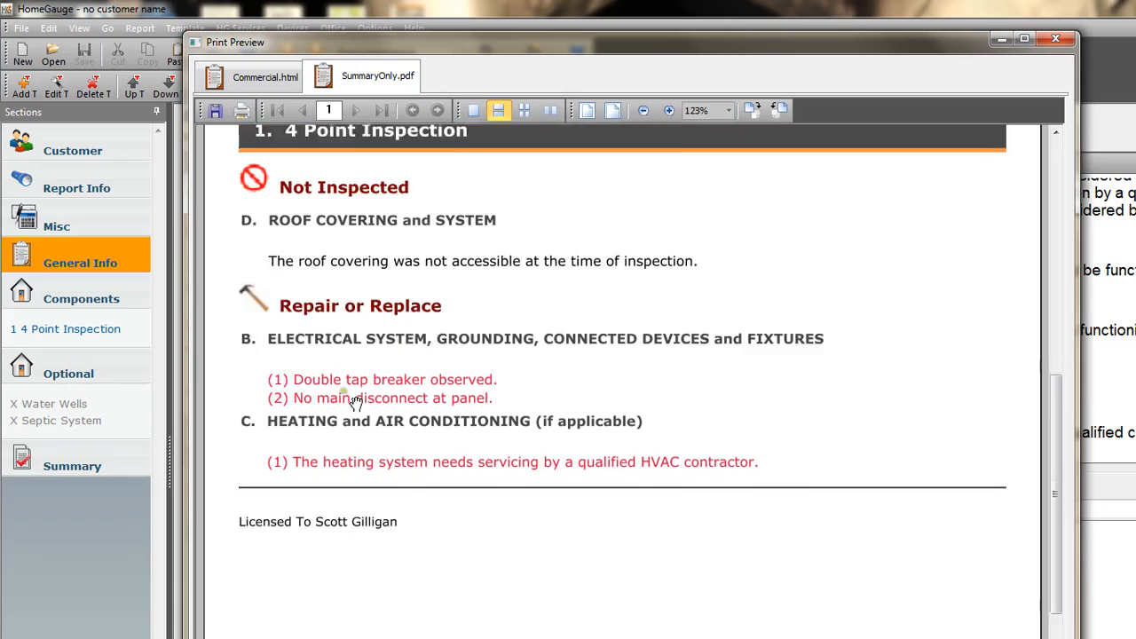
scroll(355, 401, down, 1)
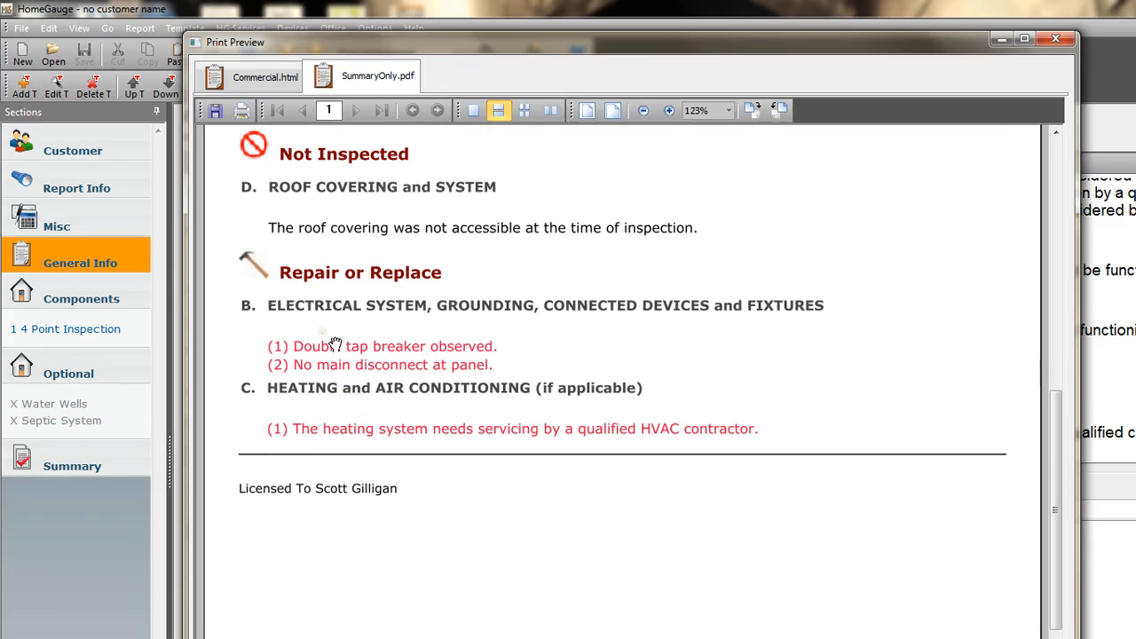
scroll(336, 344, down, 1)
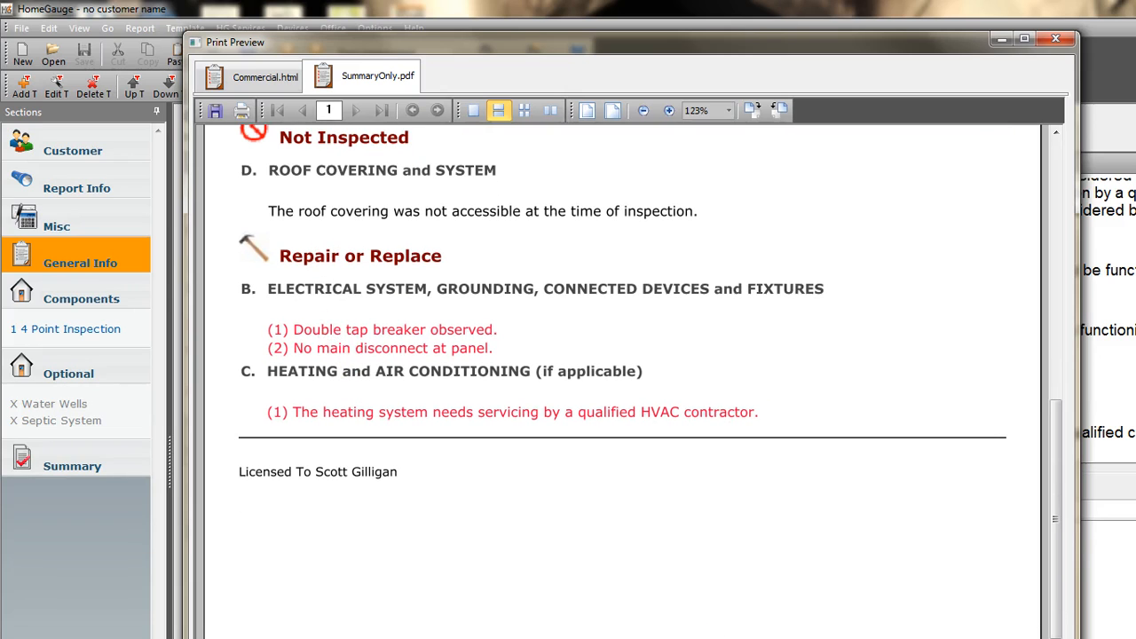
key(Escape)
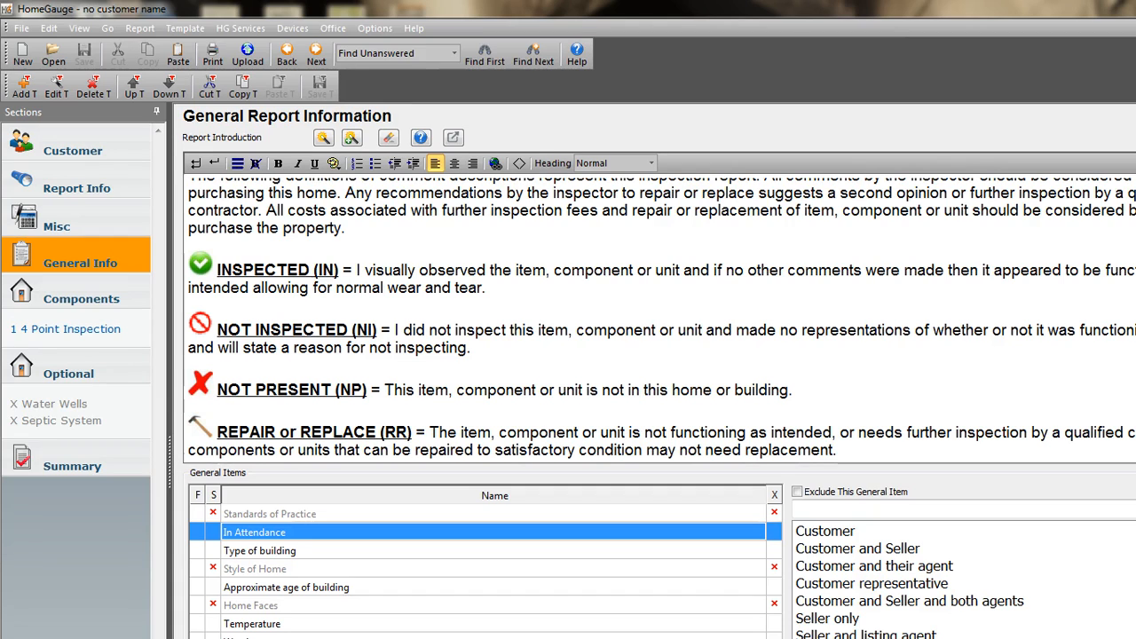
key(alt+Tab)
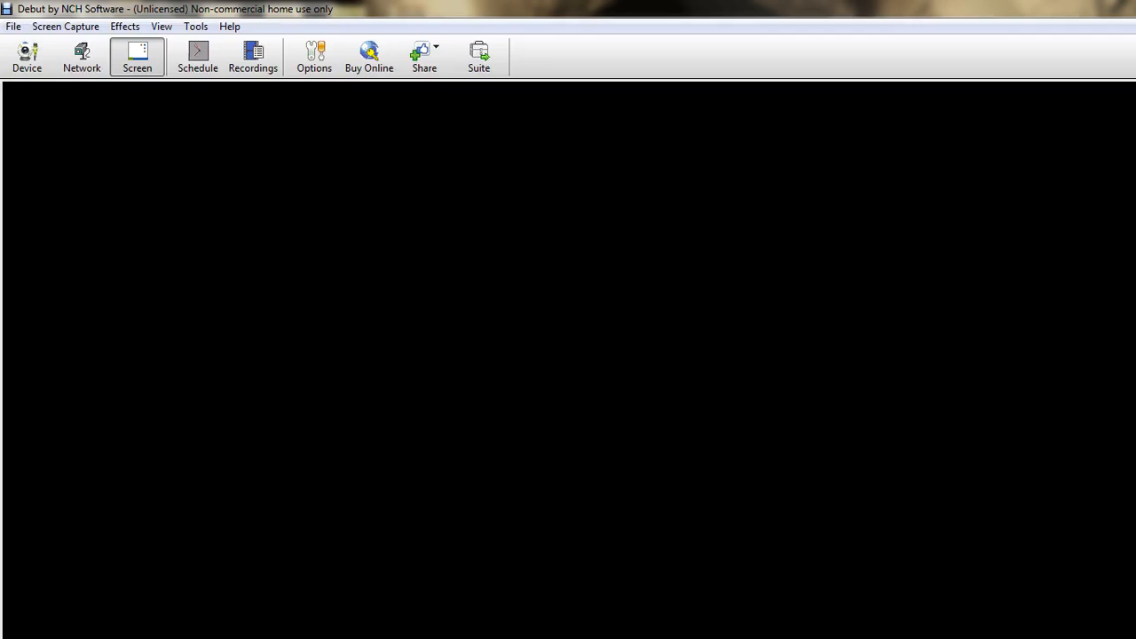